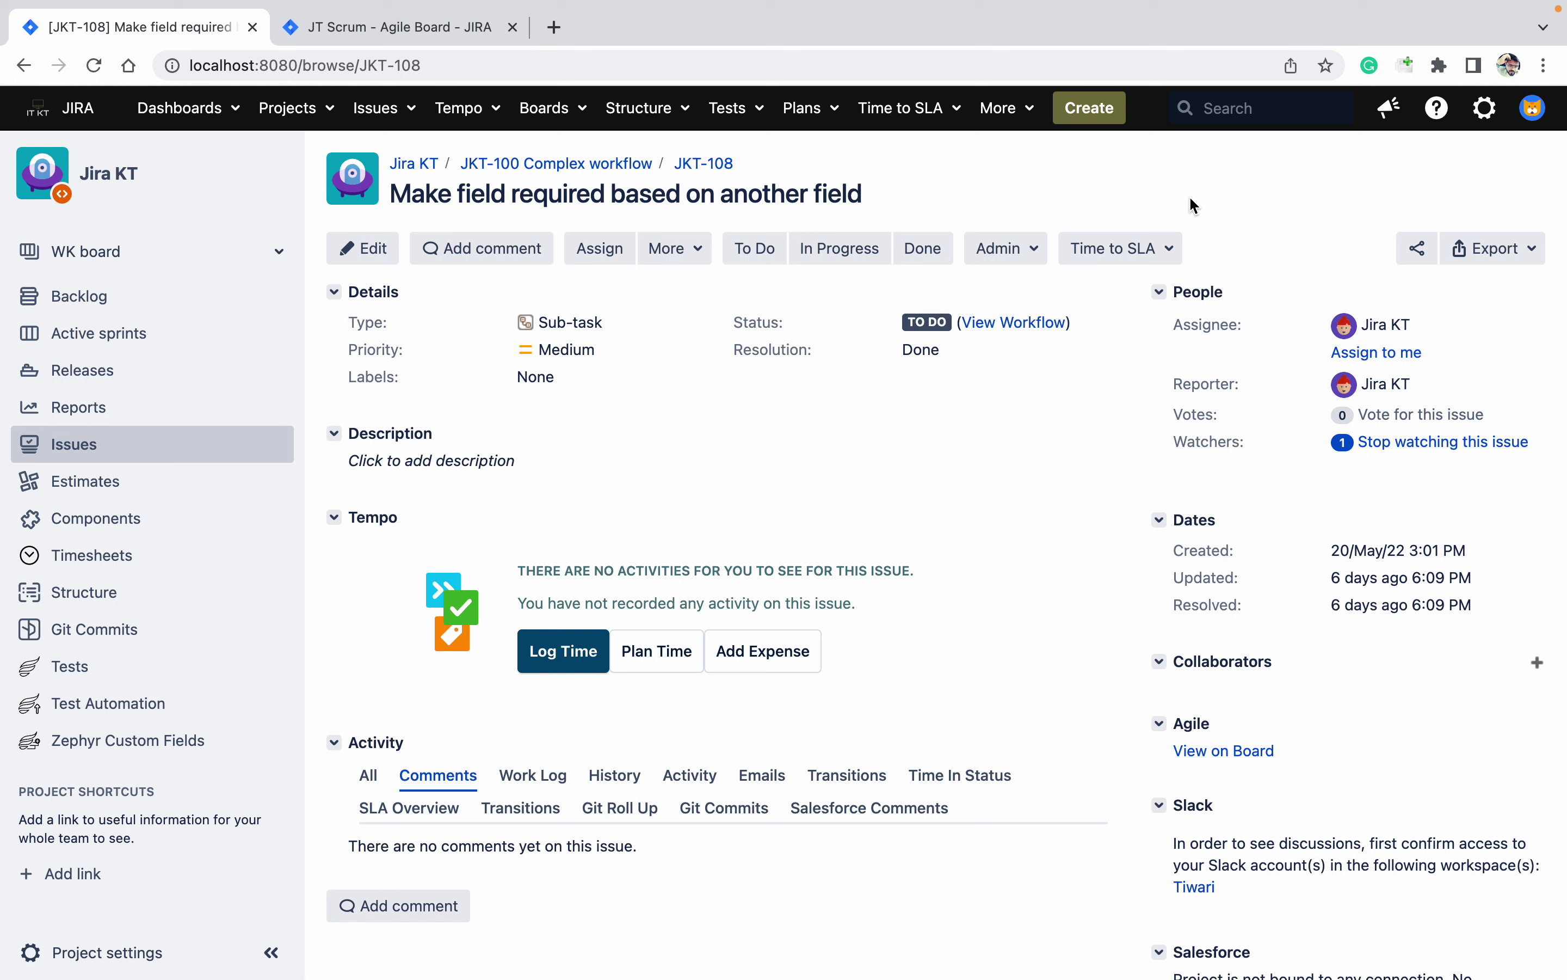
From the Jira Test board, view a blank Create Issue form, discard it, and open project settings
left_click(480, 30)
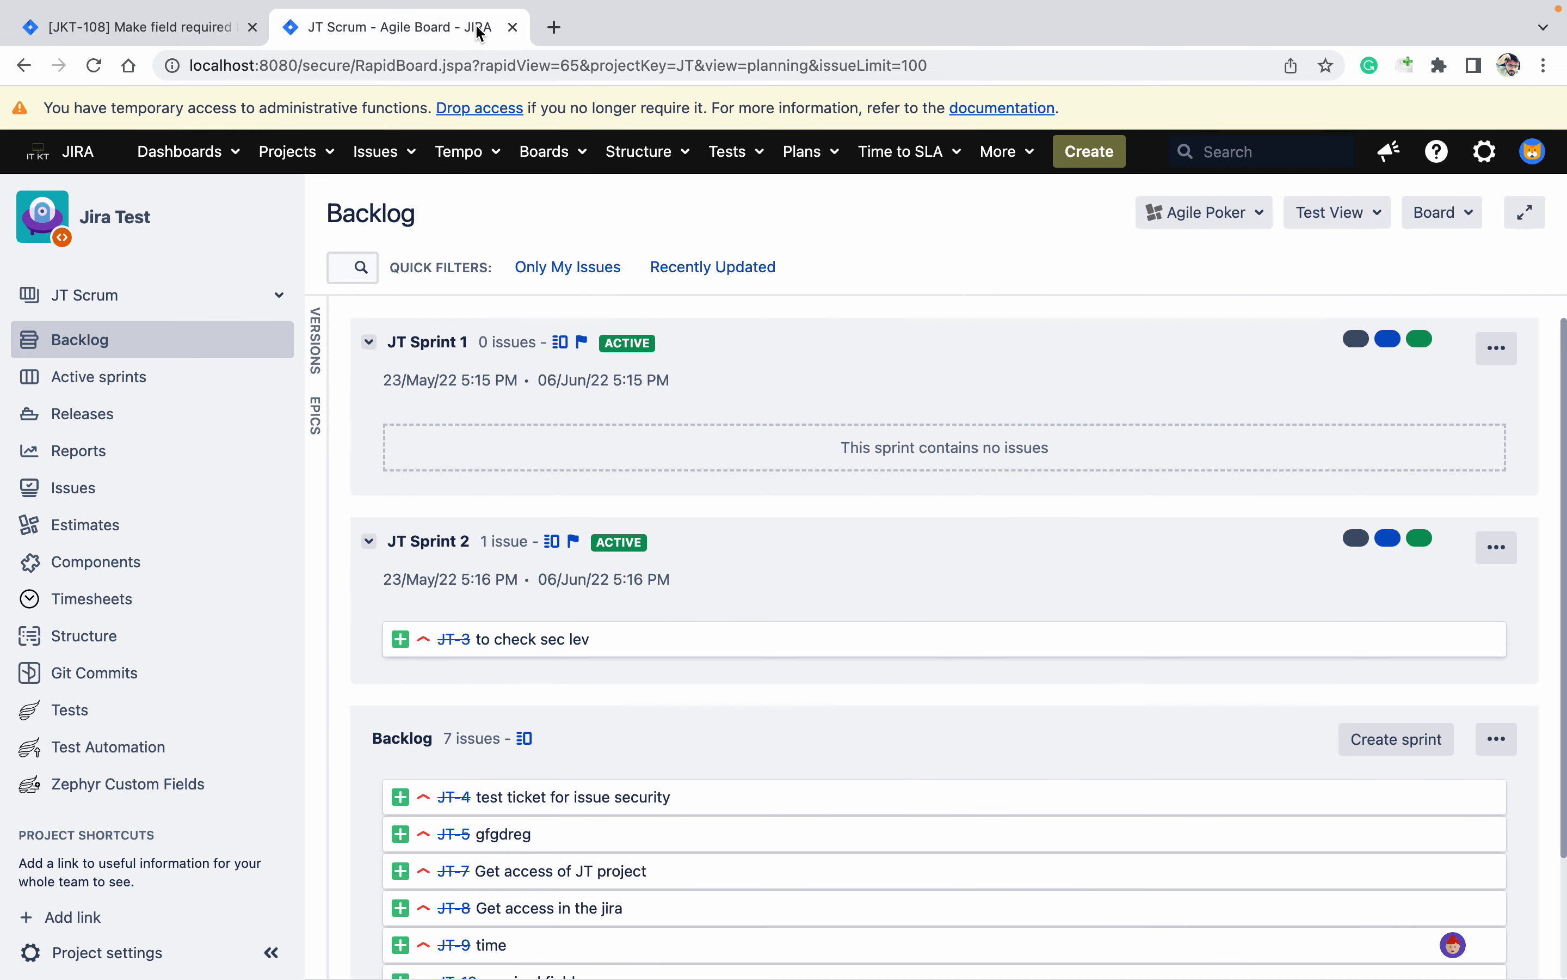
left_click(1091, 152)
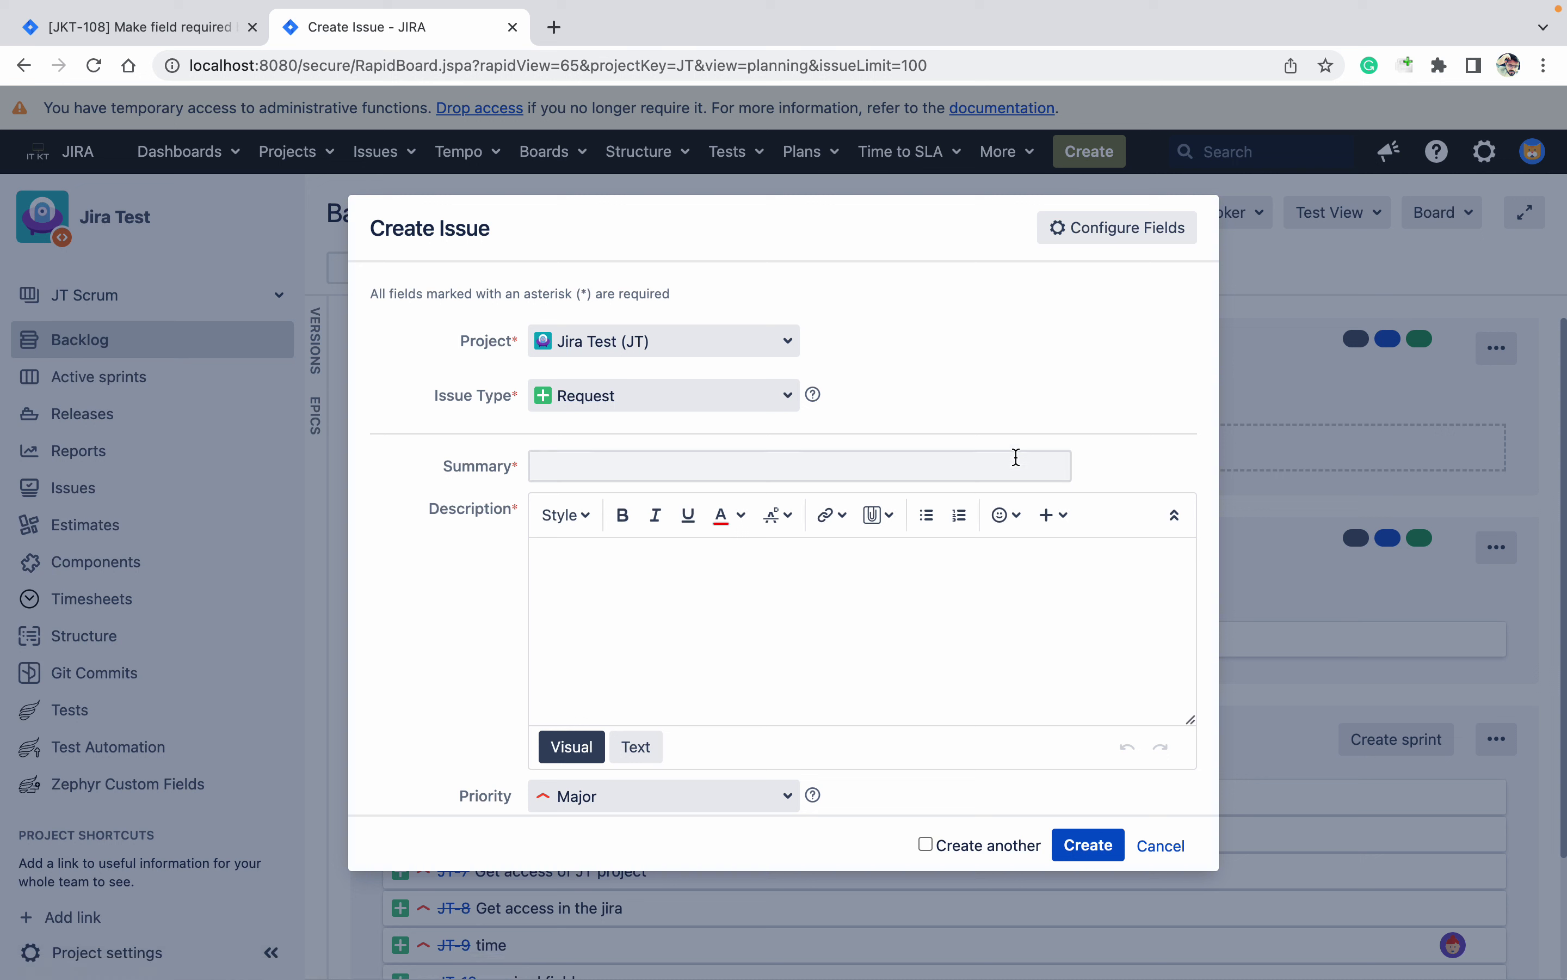
left_click(1017, 457)
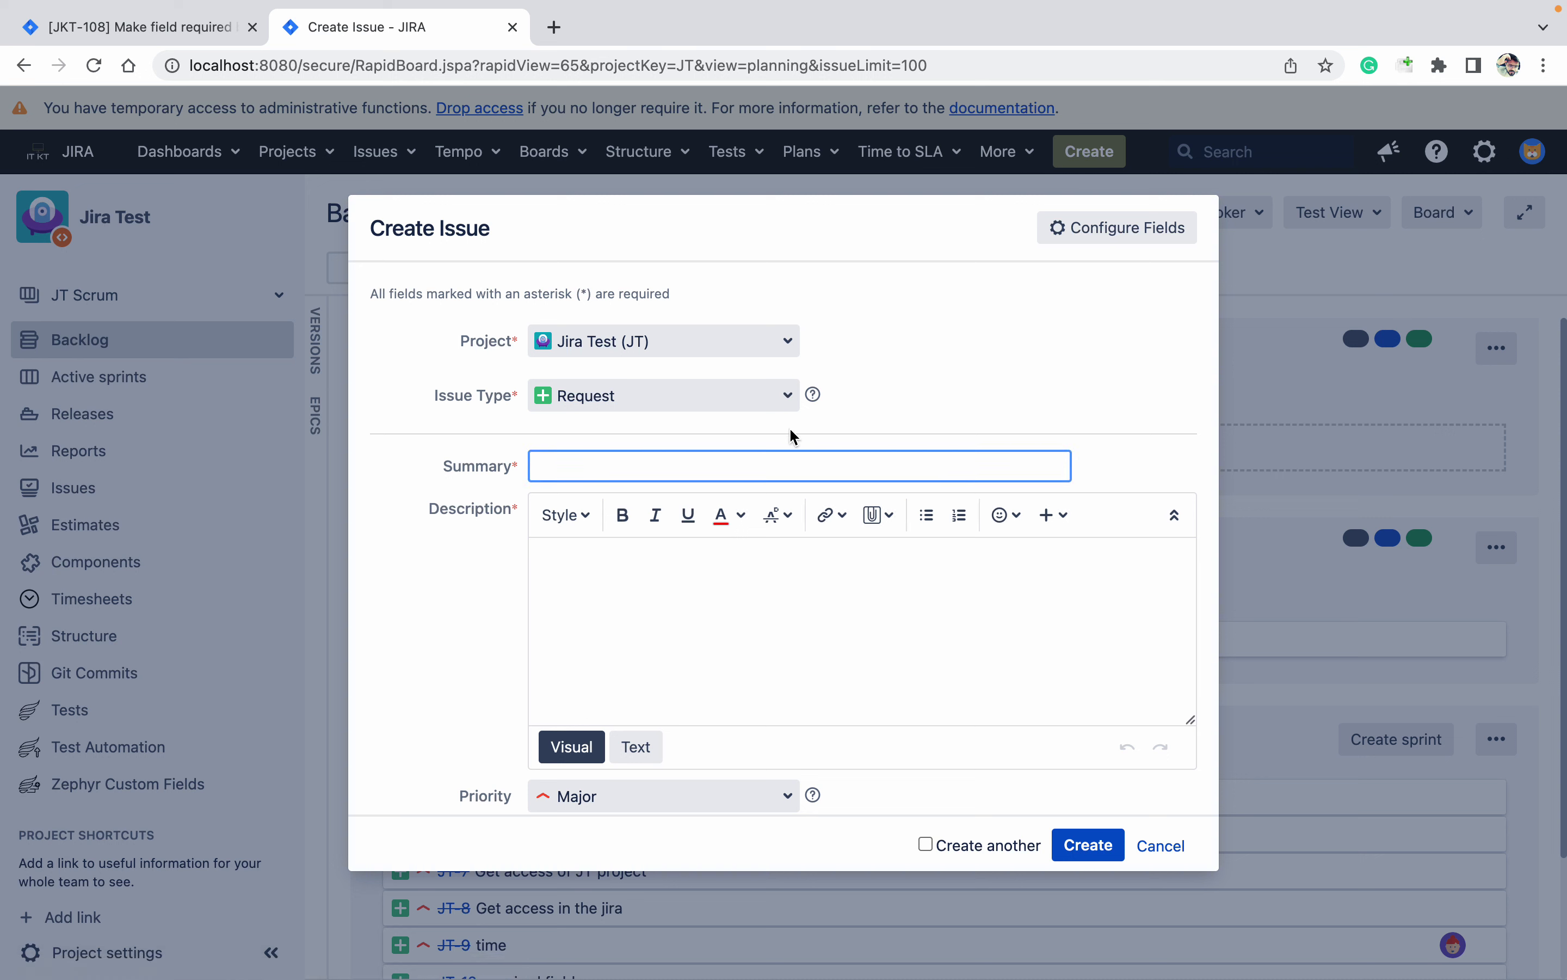
left_click(482, 614)
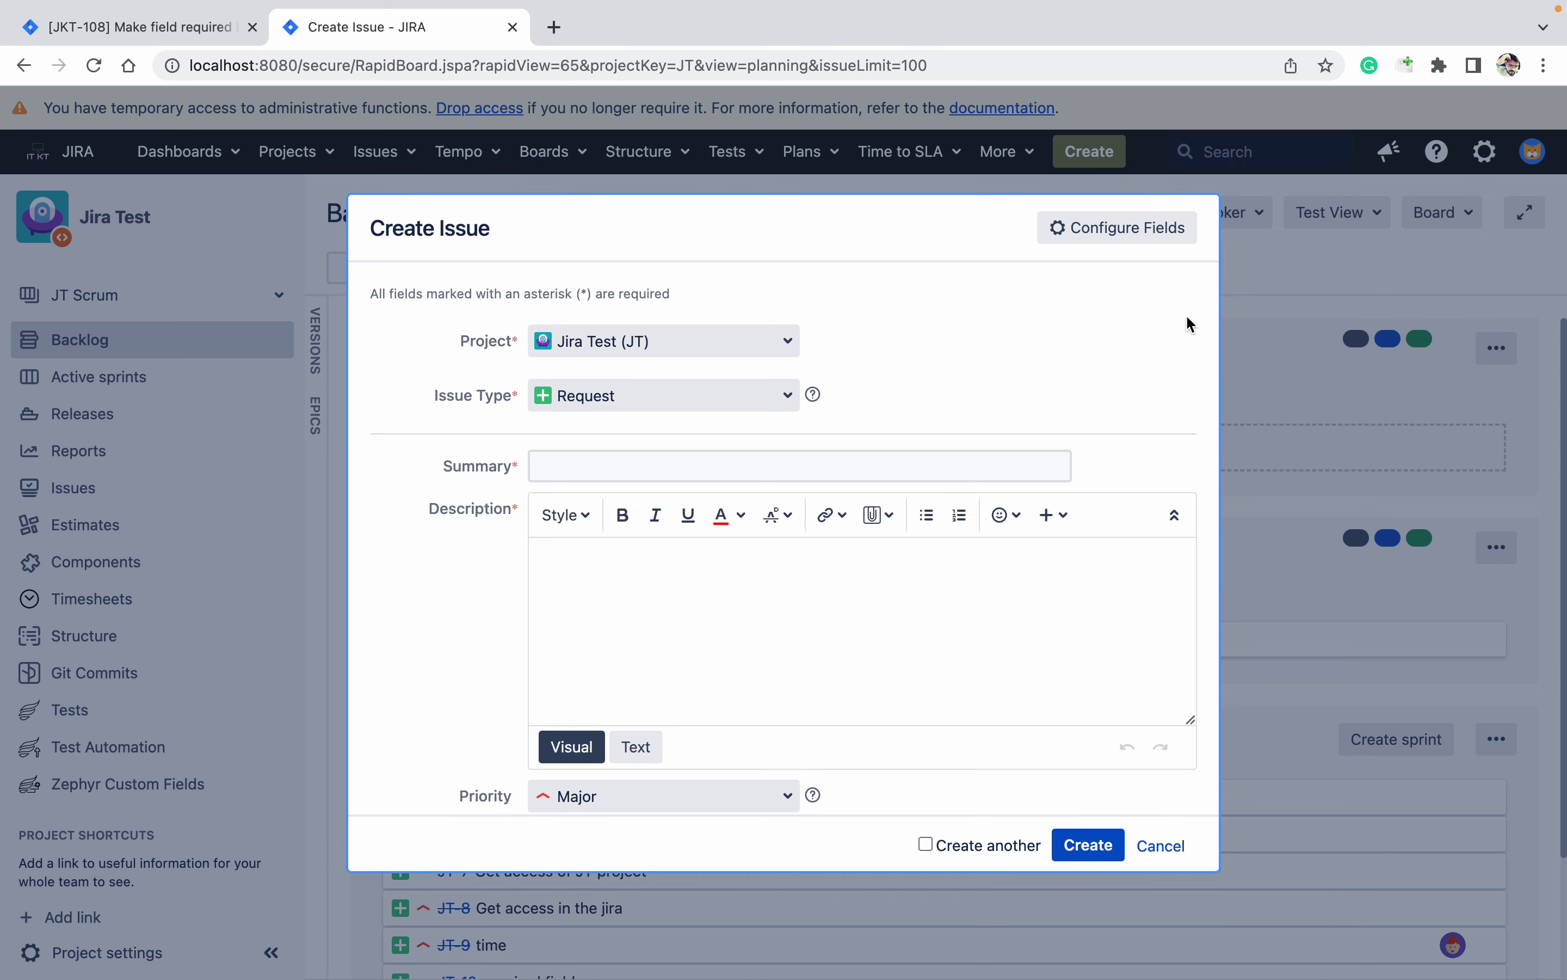
left_click(1172, 842)
left_click(170, 962)
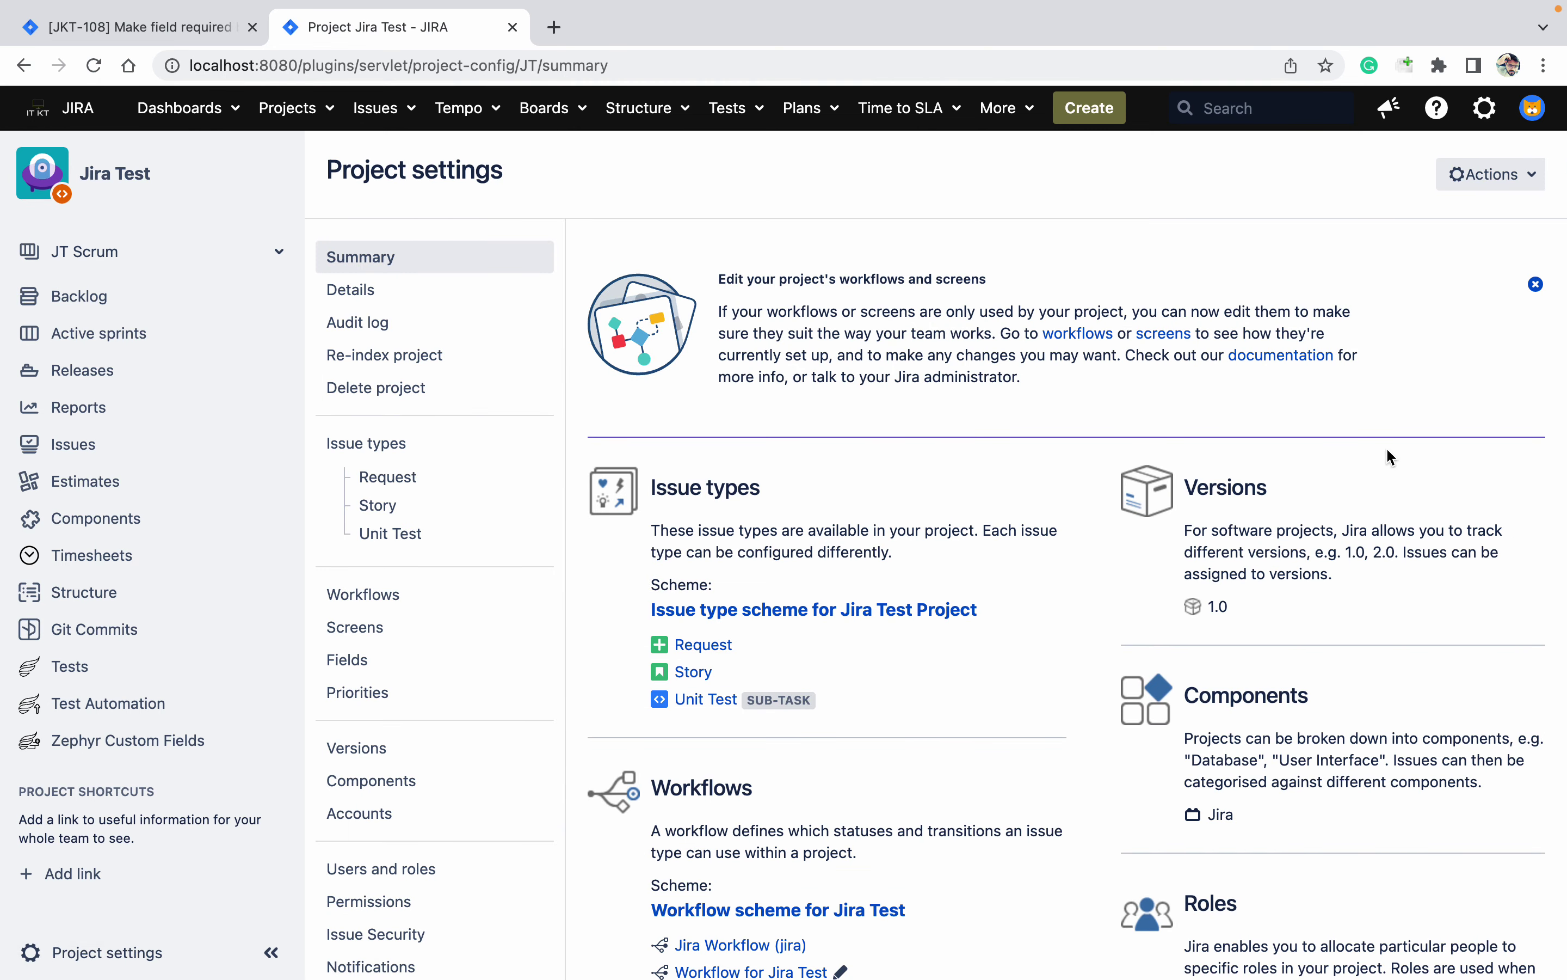
Re-authenticate as admin, inspect the Create screen for request fields, then begin a new issue
scroll(1516, 391, "down", 5)
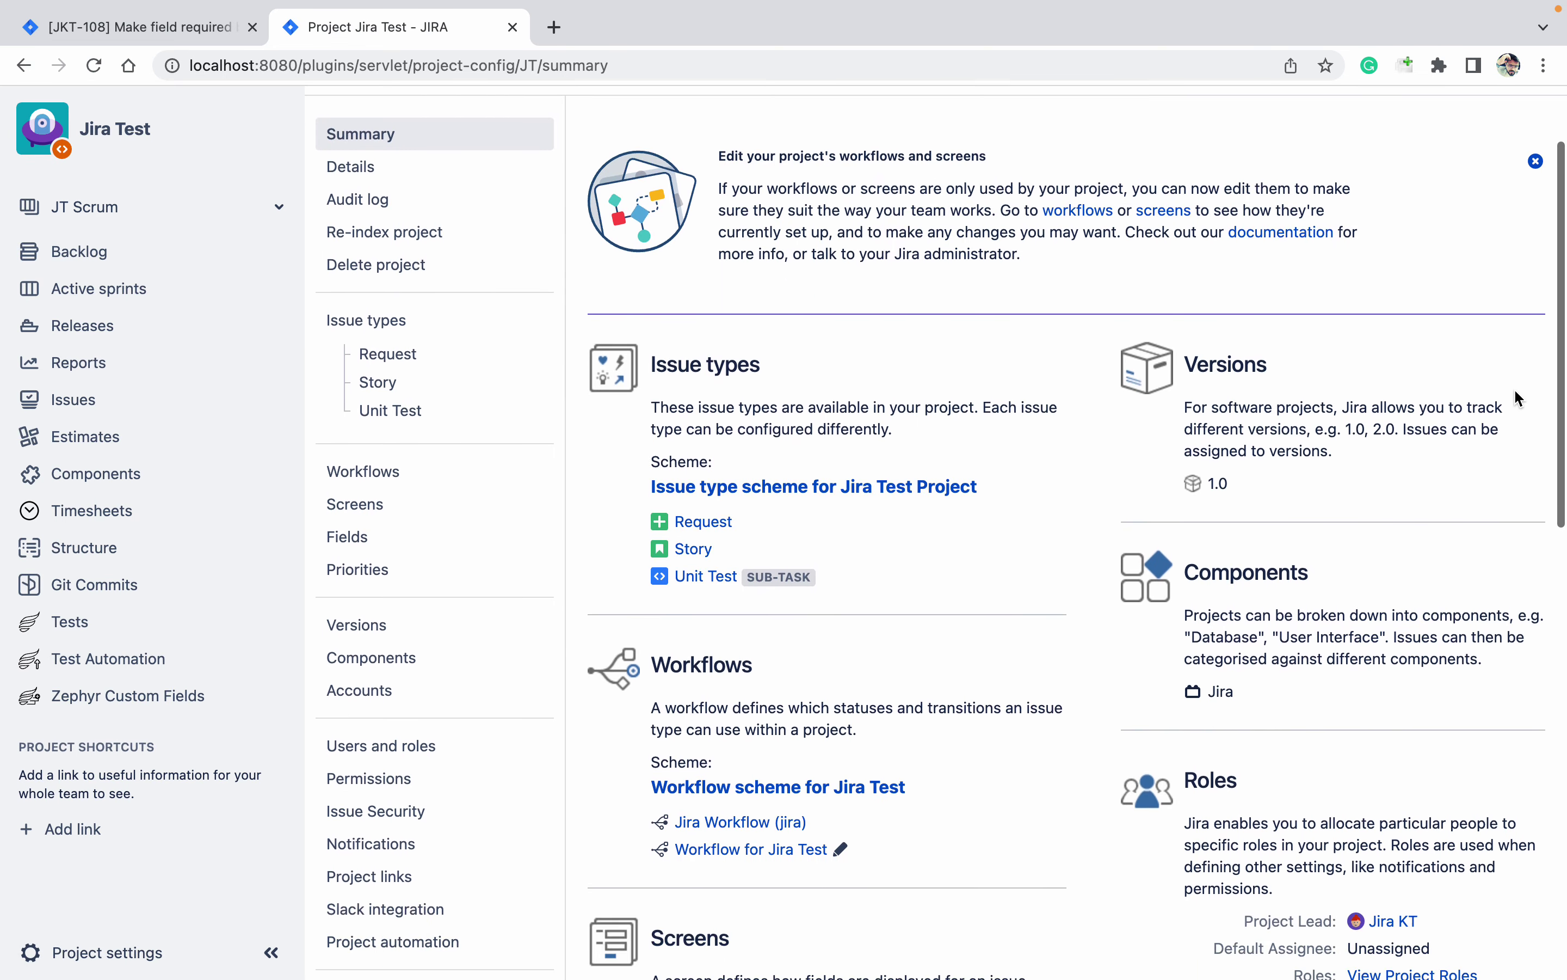
scroll(1513, 388, "down", 3)
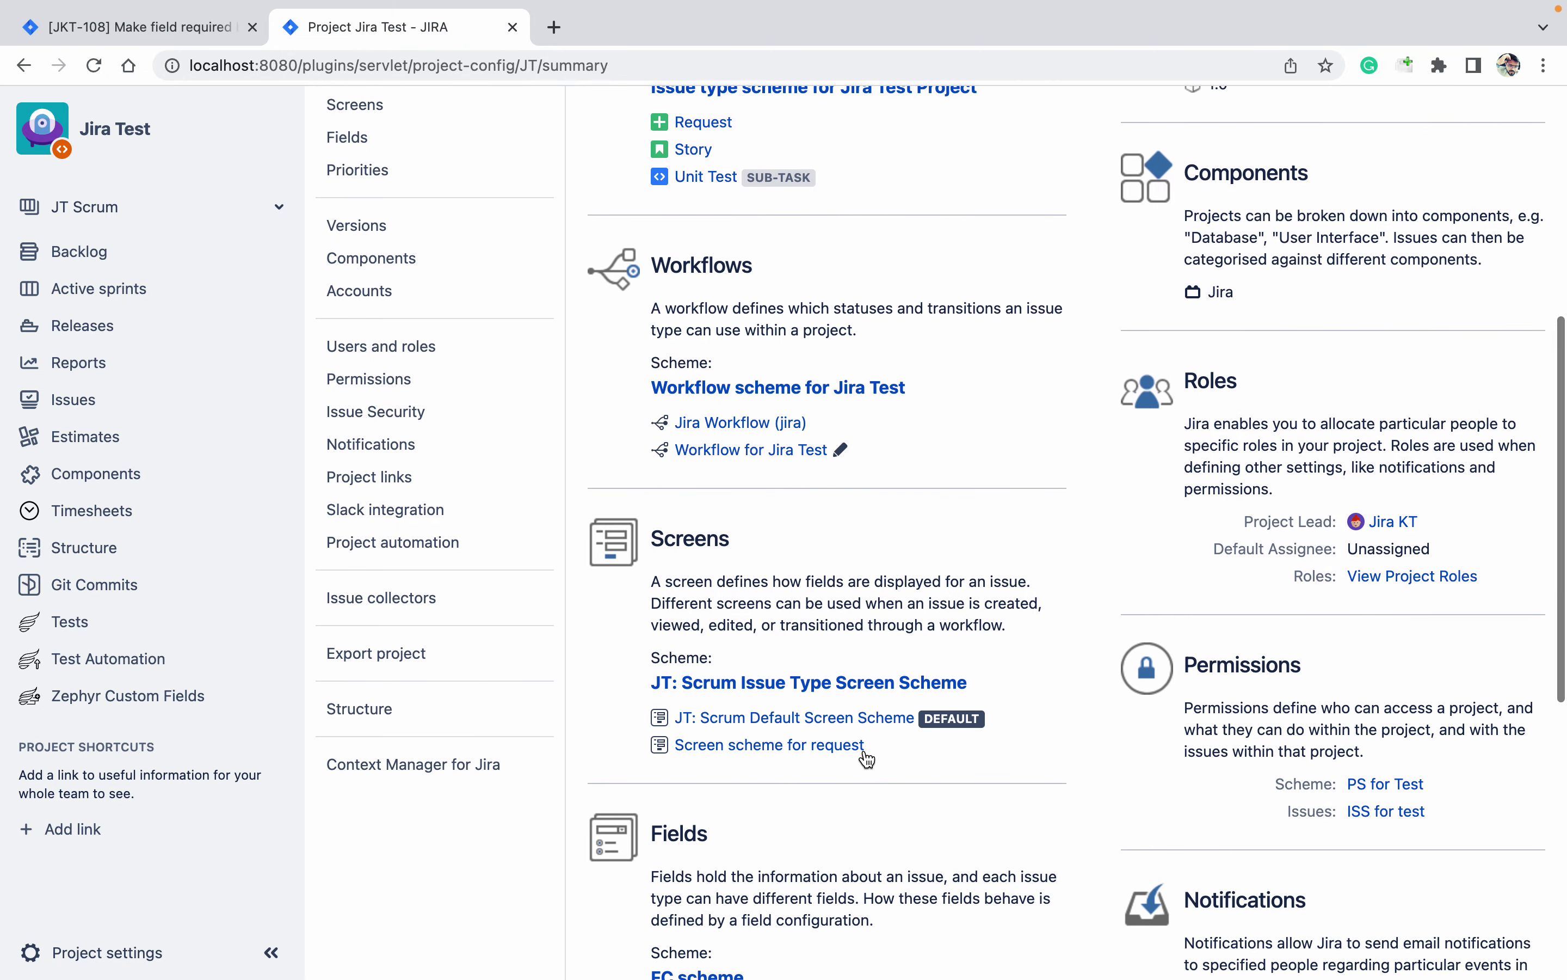
left_click(835, 753)
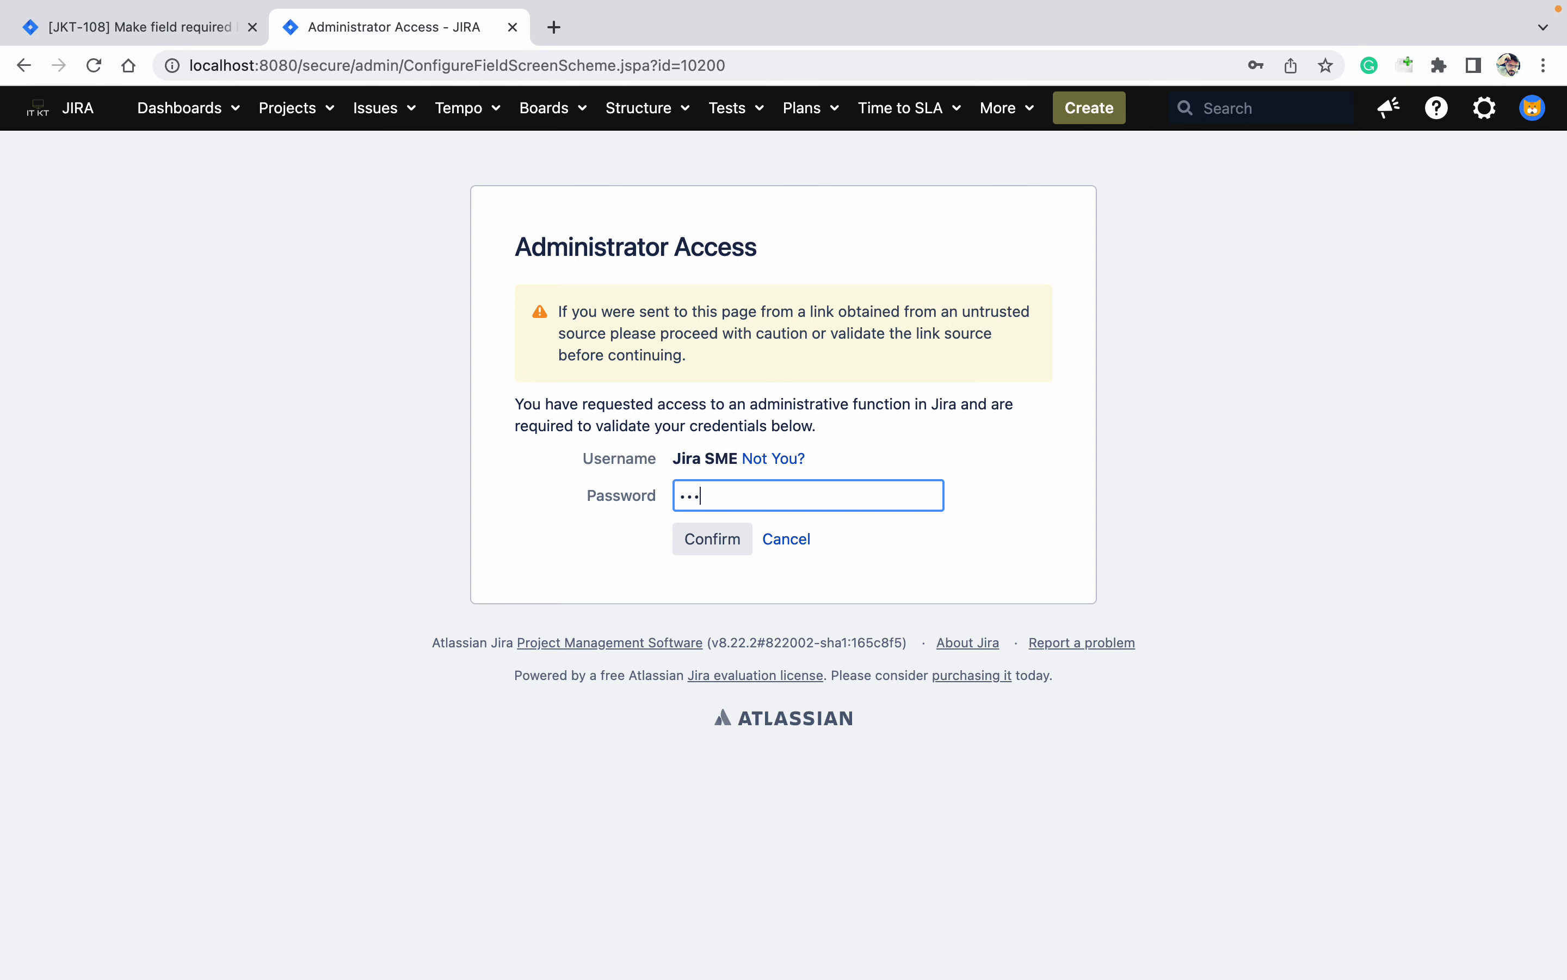
key("Return")
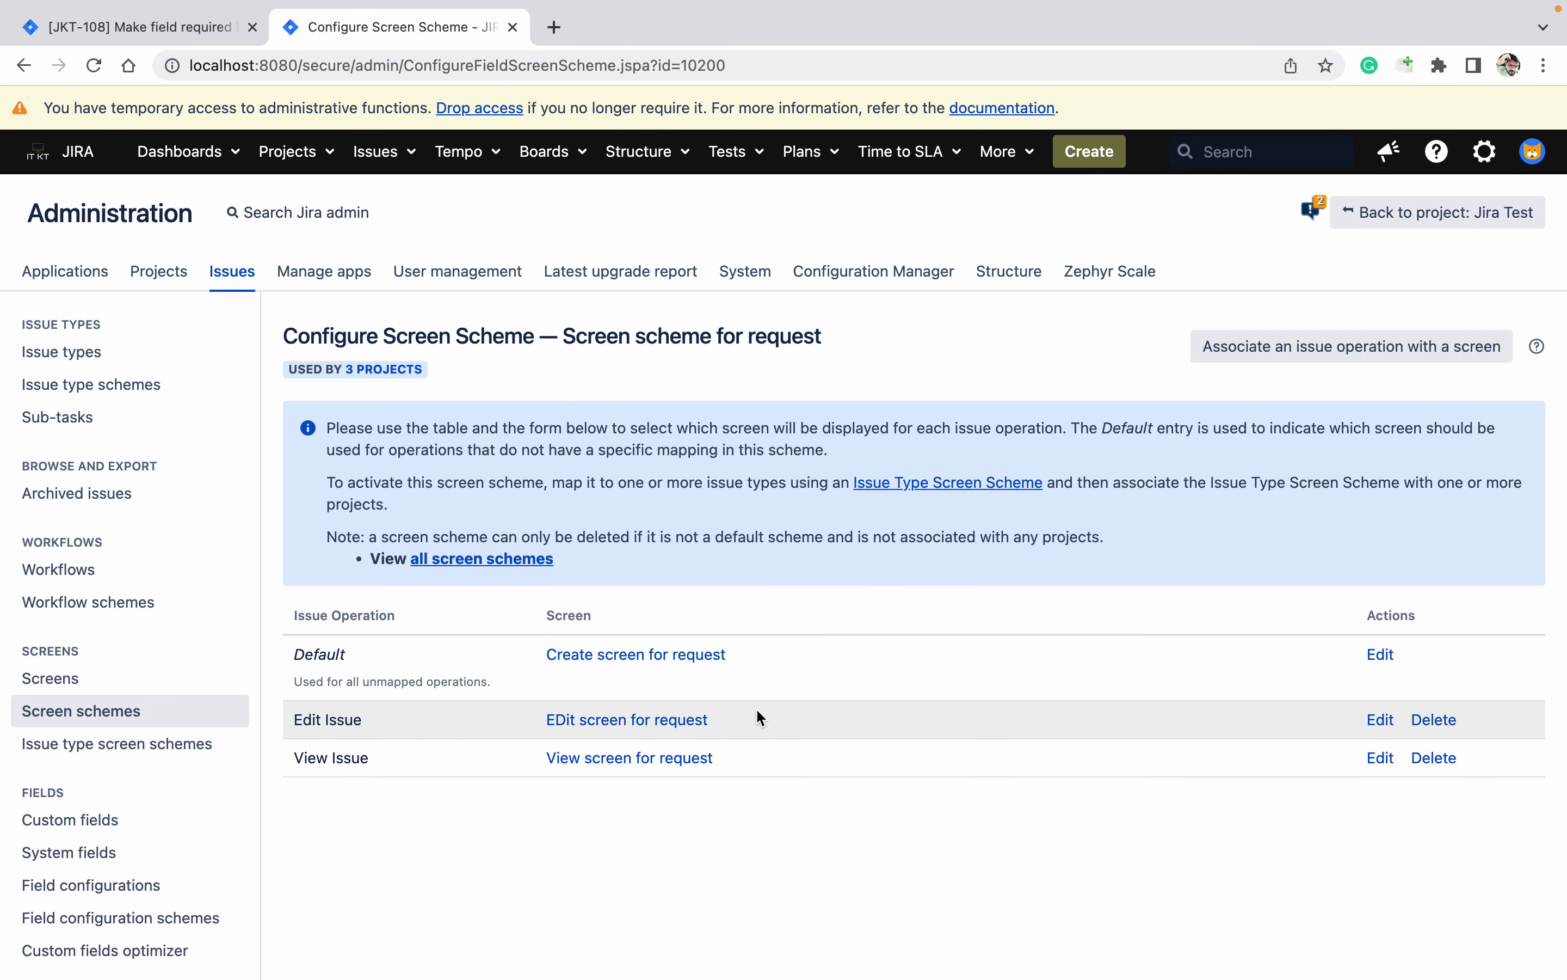
left_click(648, 661)
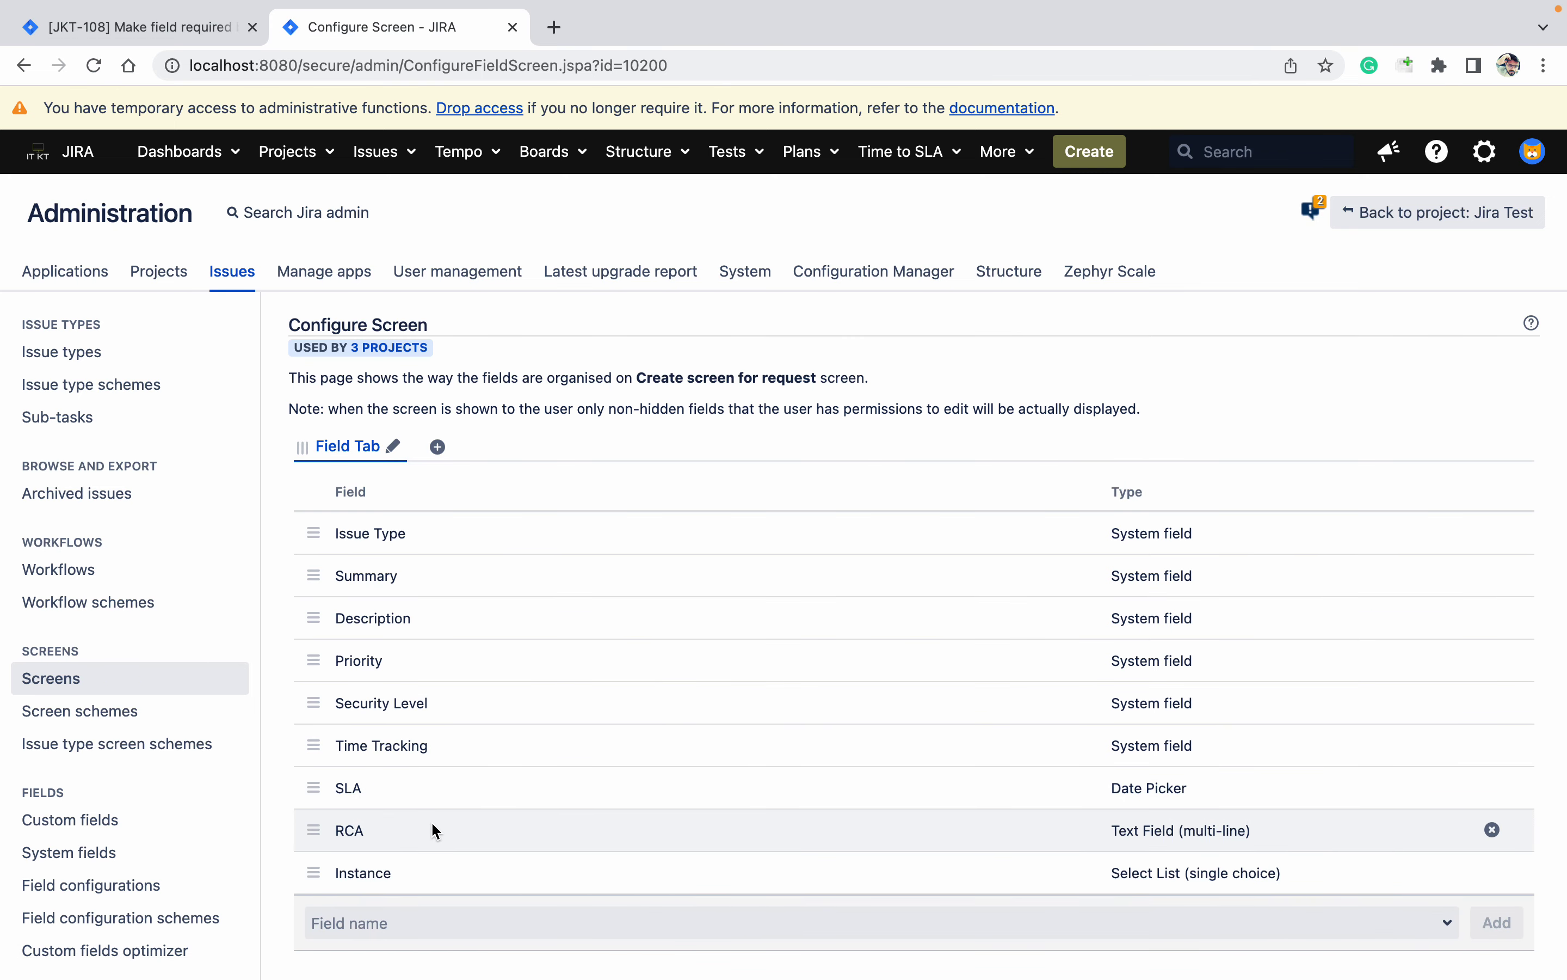
left_click(1101, 156)
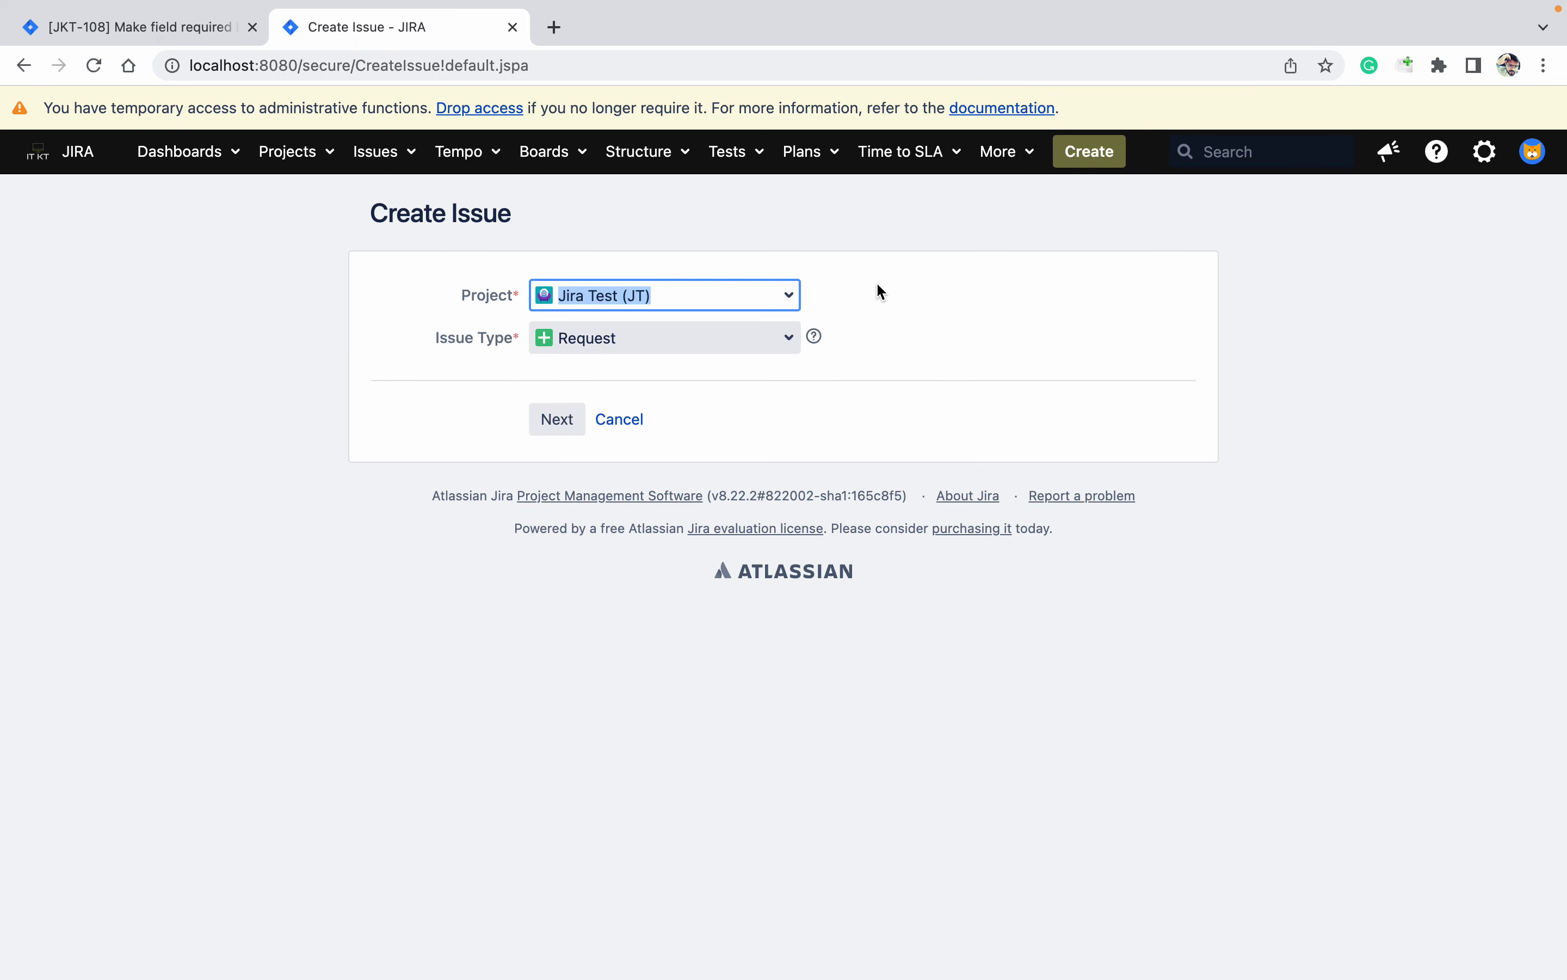
On the full Request form, enter summary 'Ticket for SLA required' and description 'yes'
left_click(562, 422)
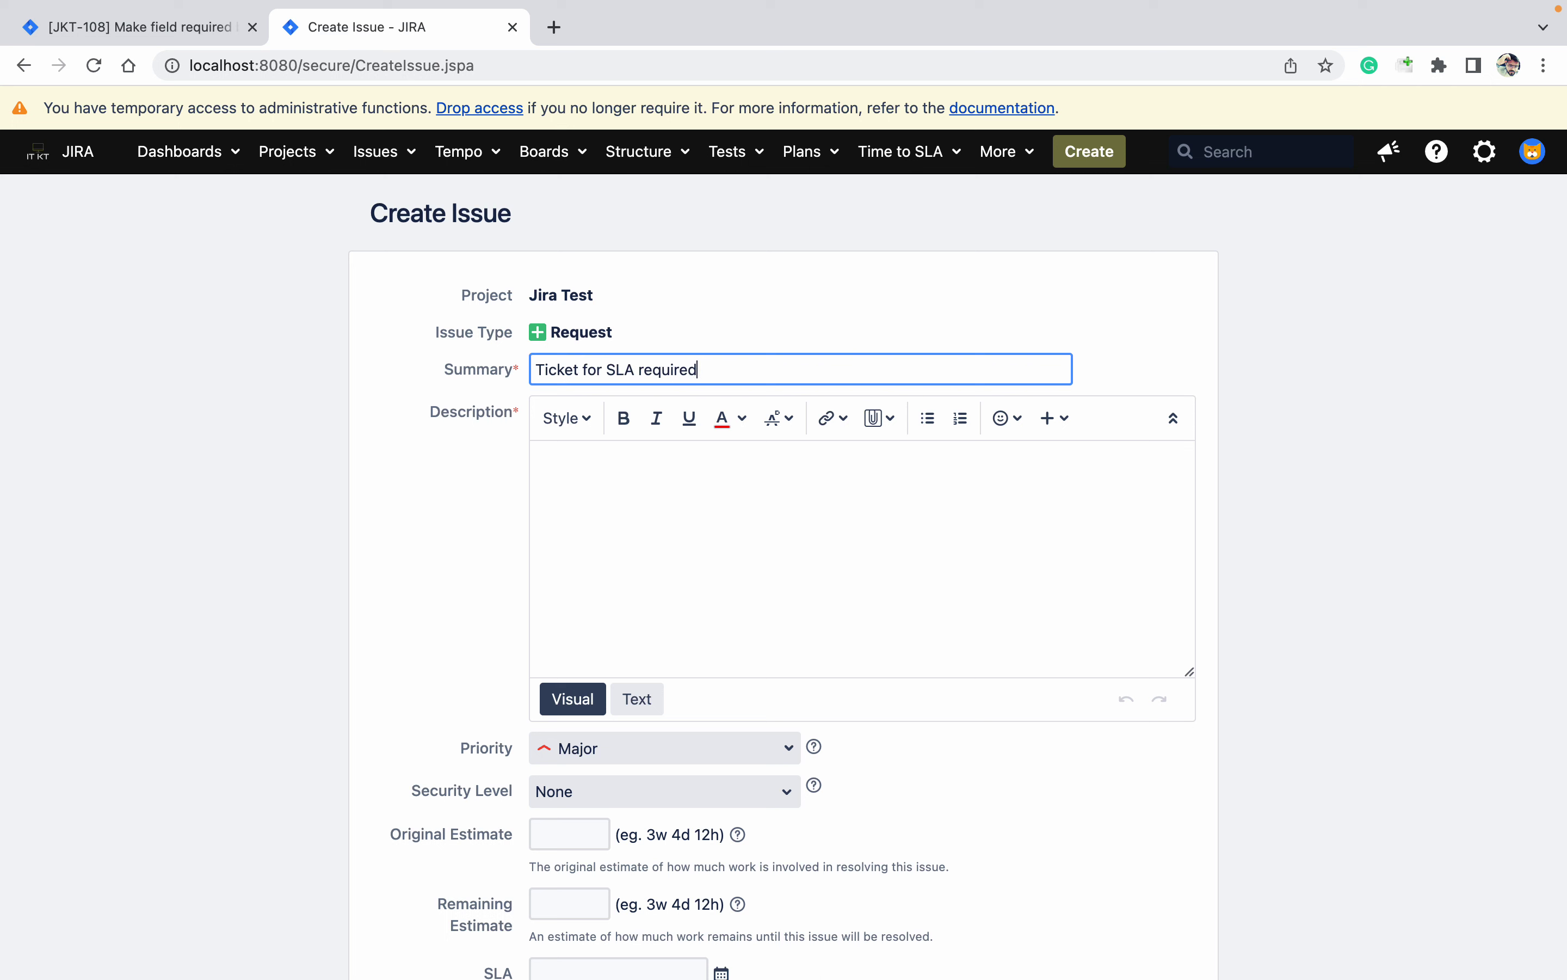
key("Tab")
key("Tab")
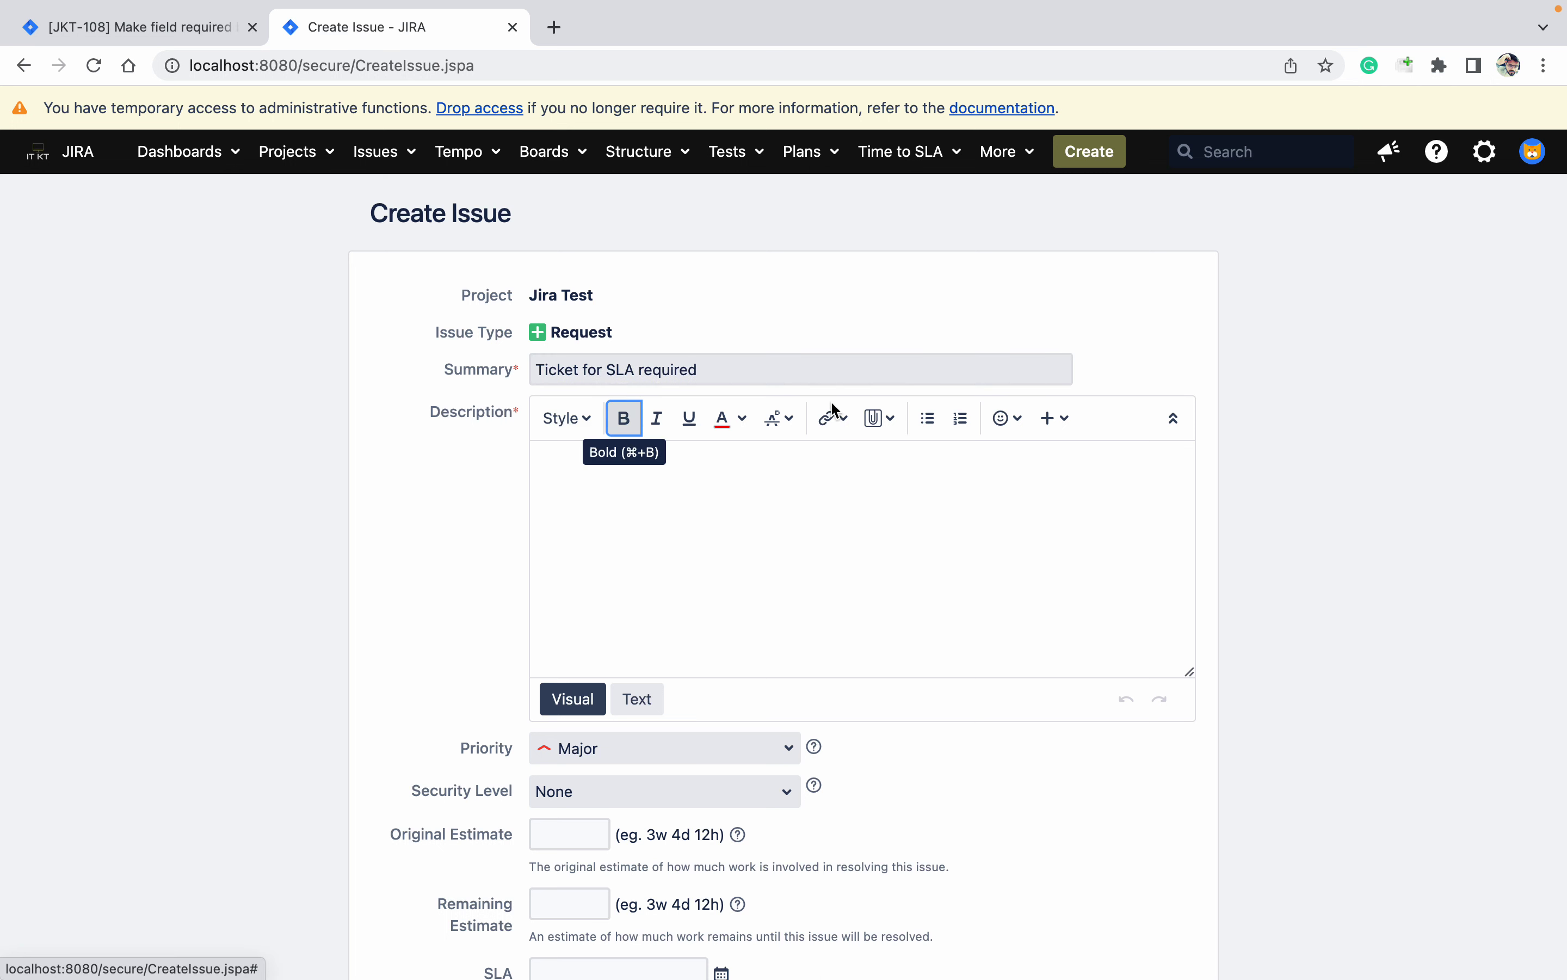
left_click(764, 520)
type("yes")
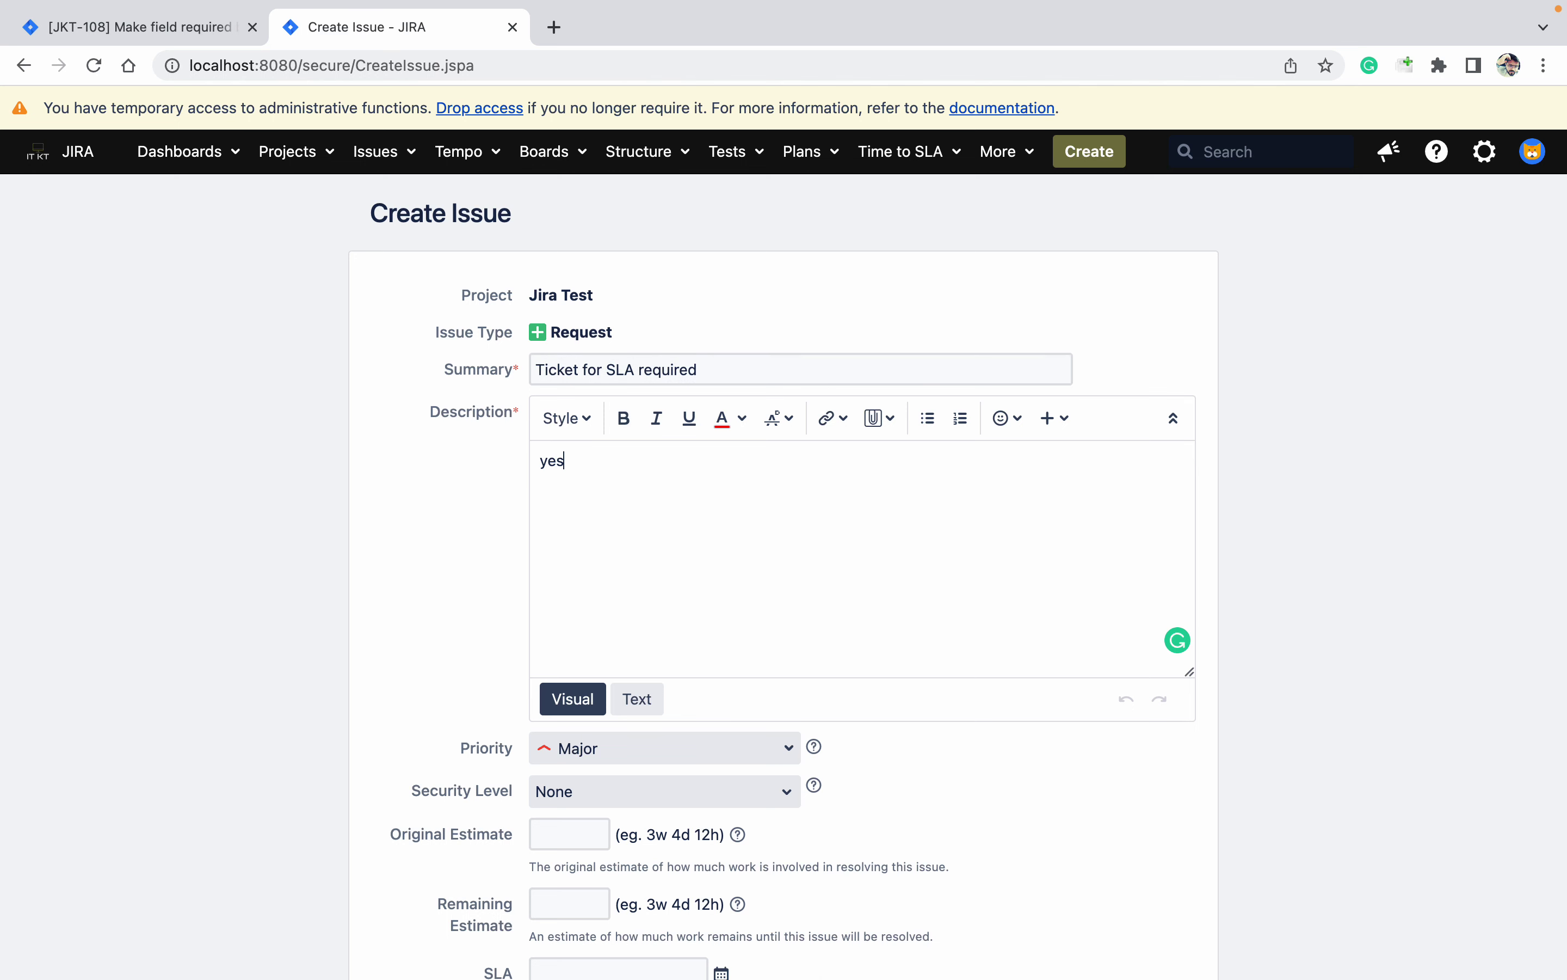
Leave Instance set to Dev and create the issue
scroll(465, 675, "down", 6)
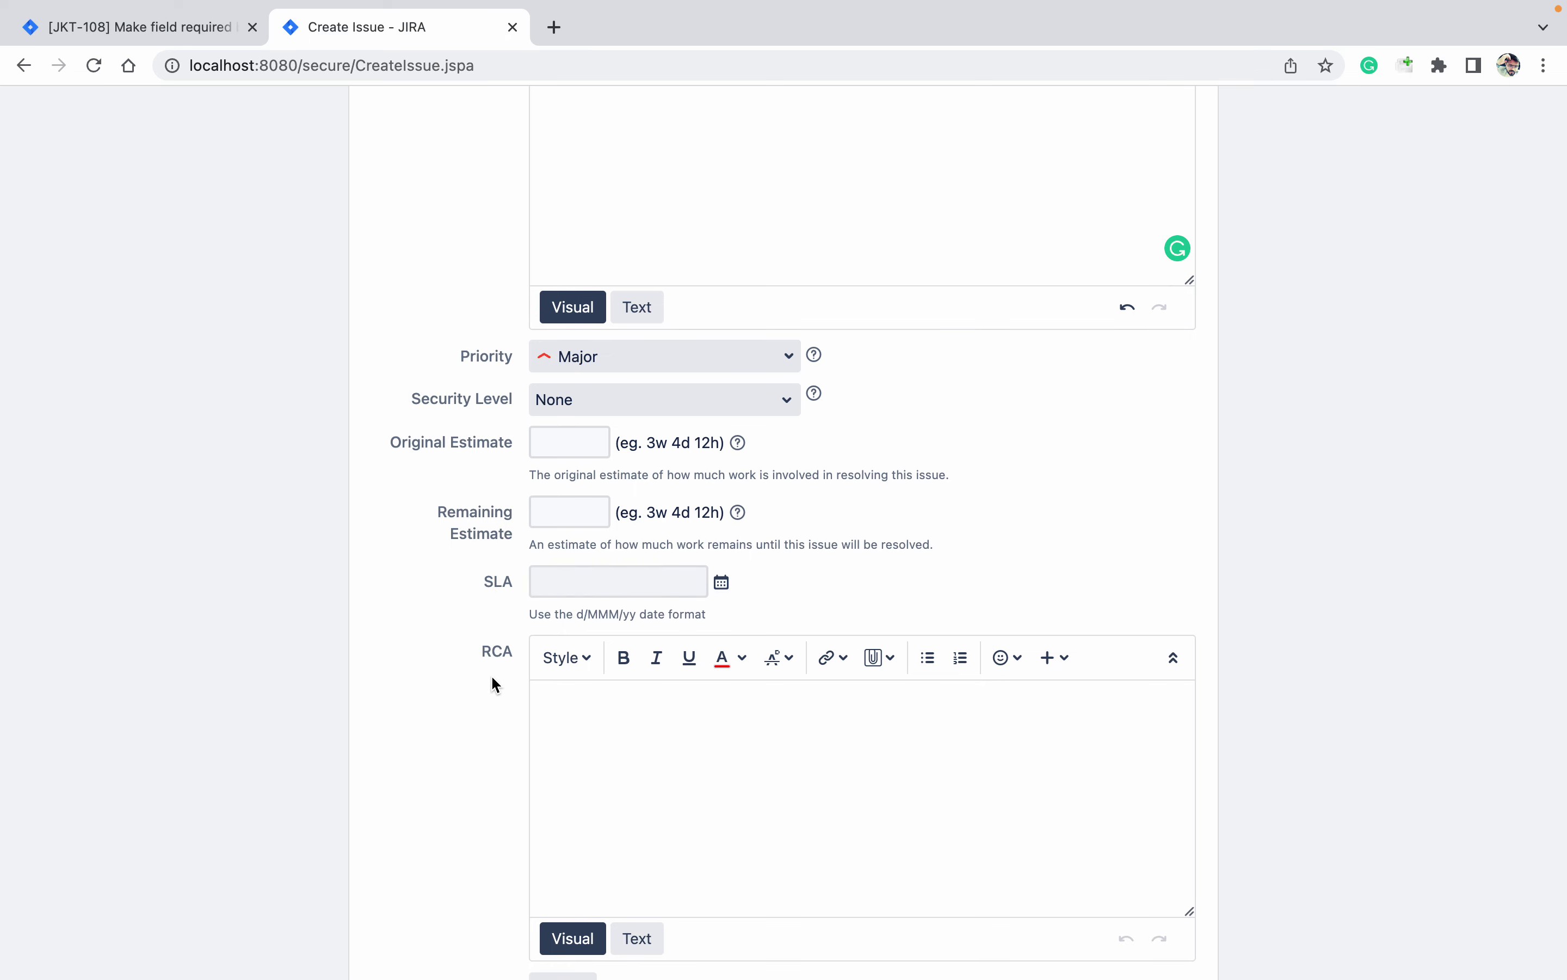
scroll(488, 715, "down", 3)
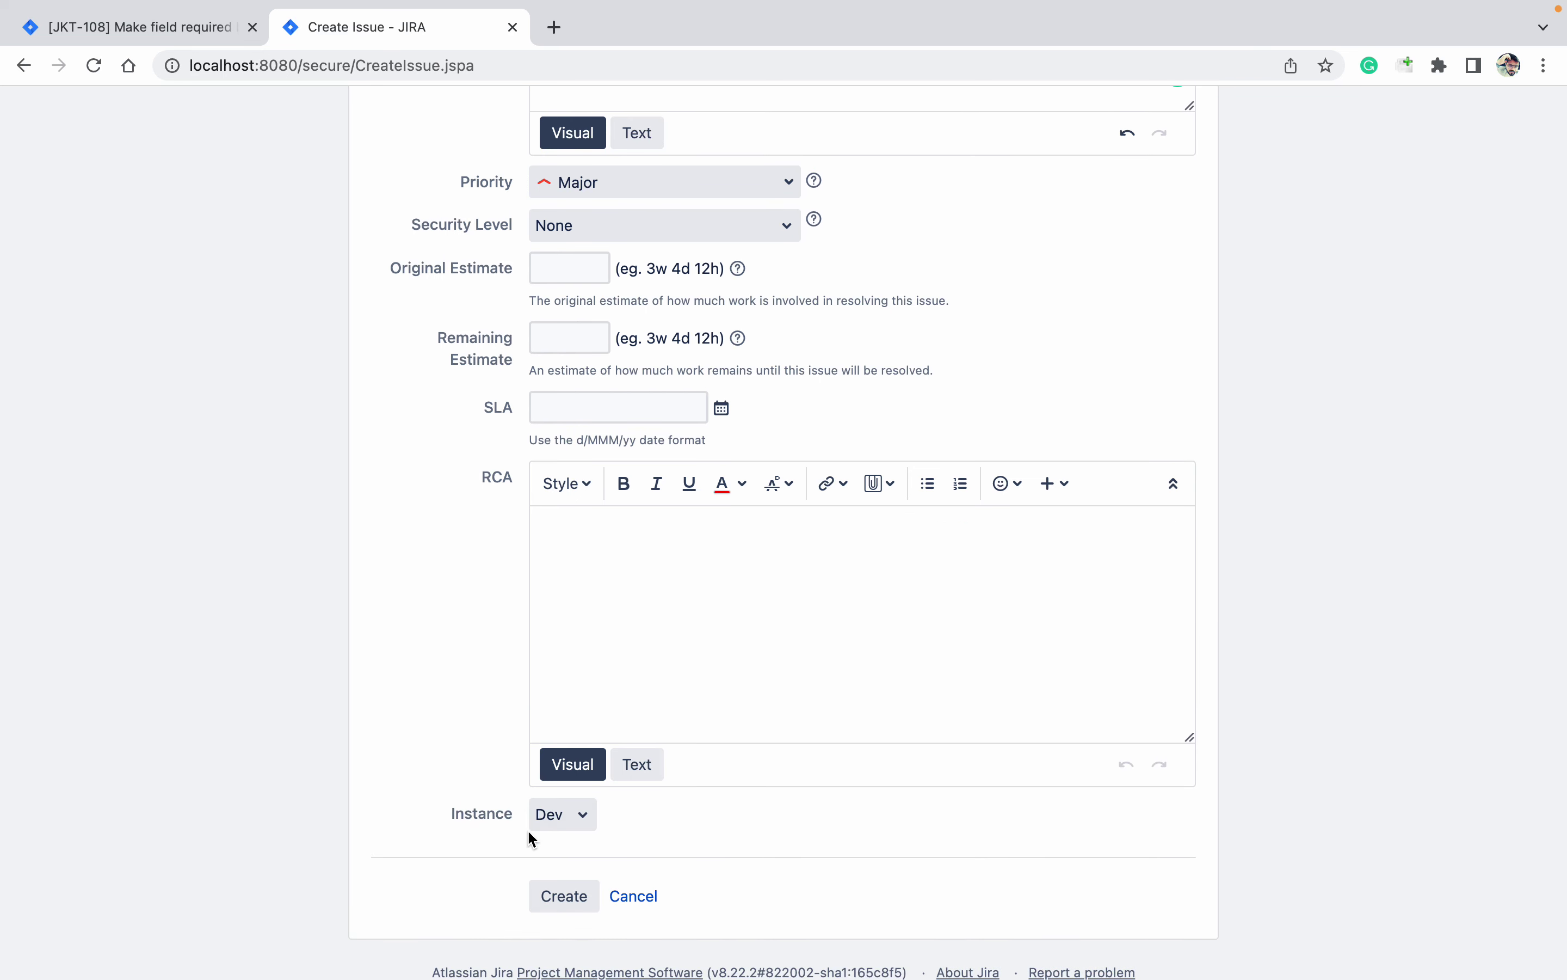
left_click(568, 820)
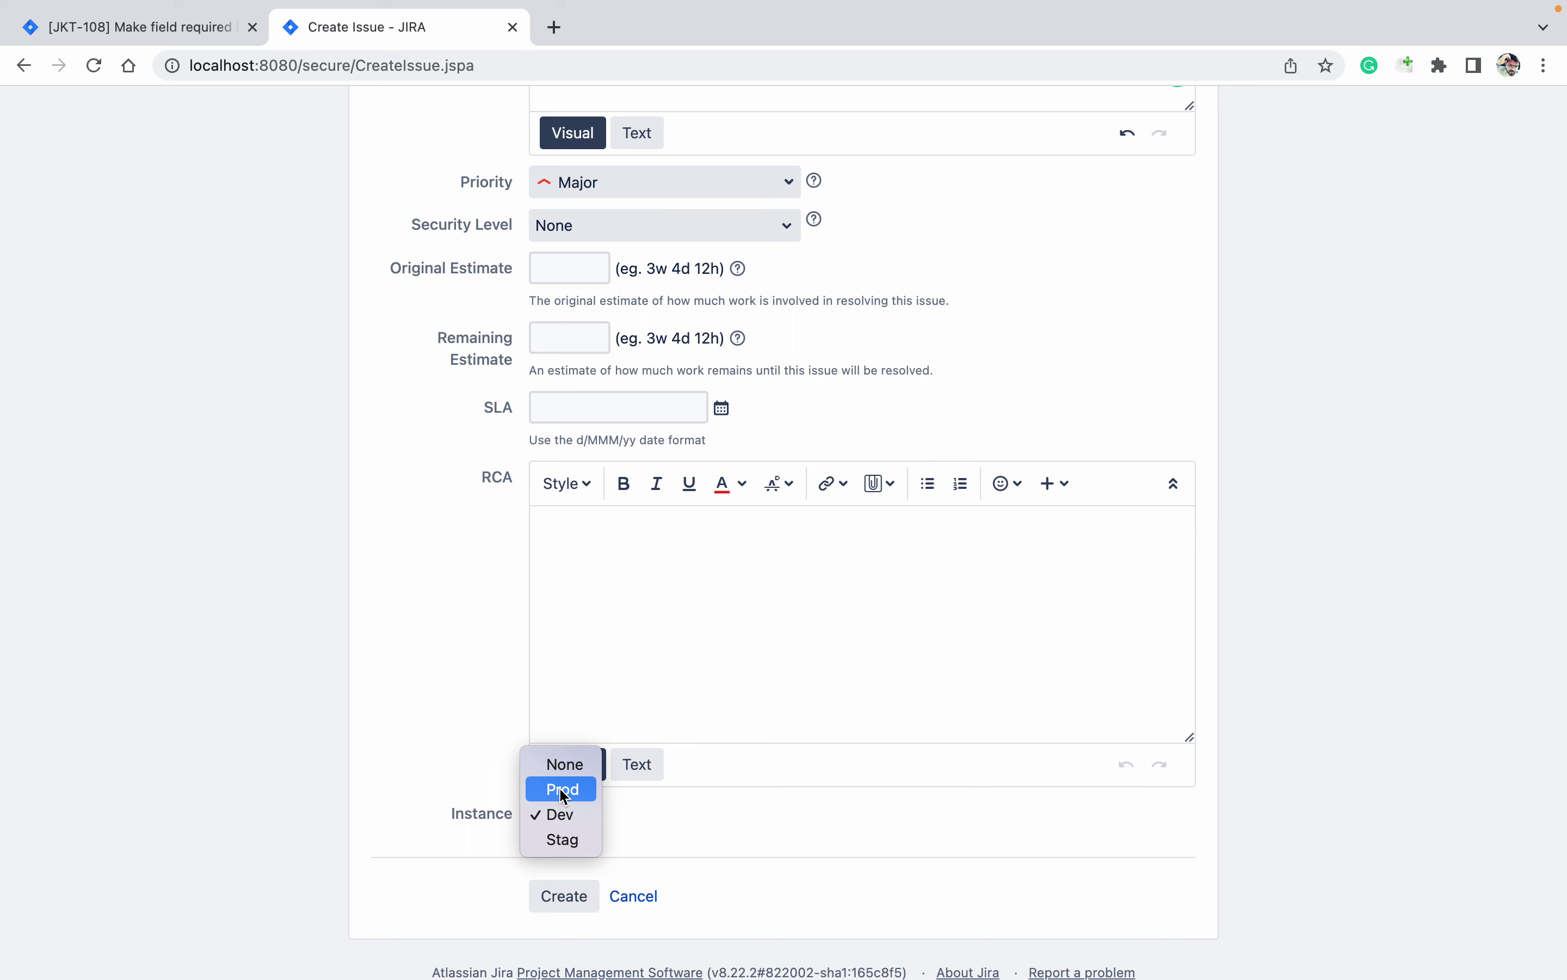
left_click(487, 688)
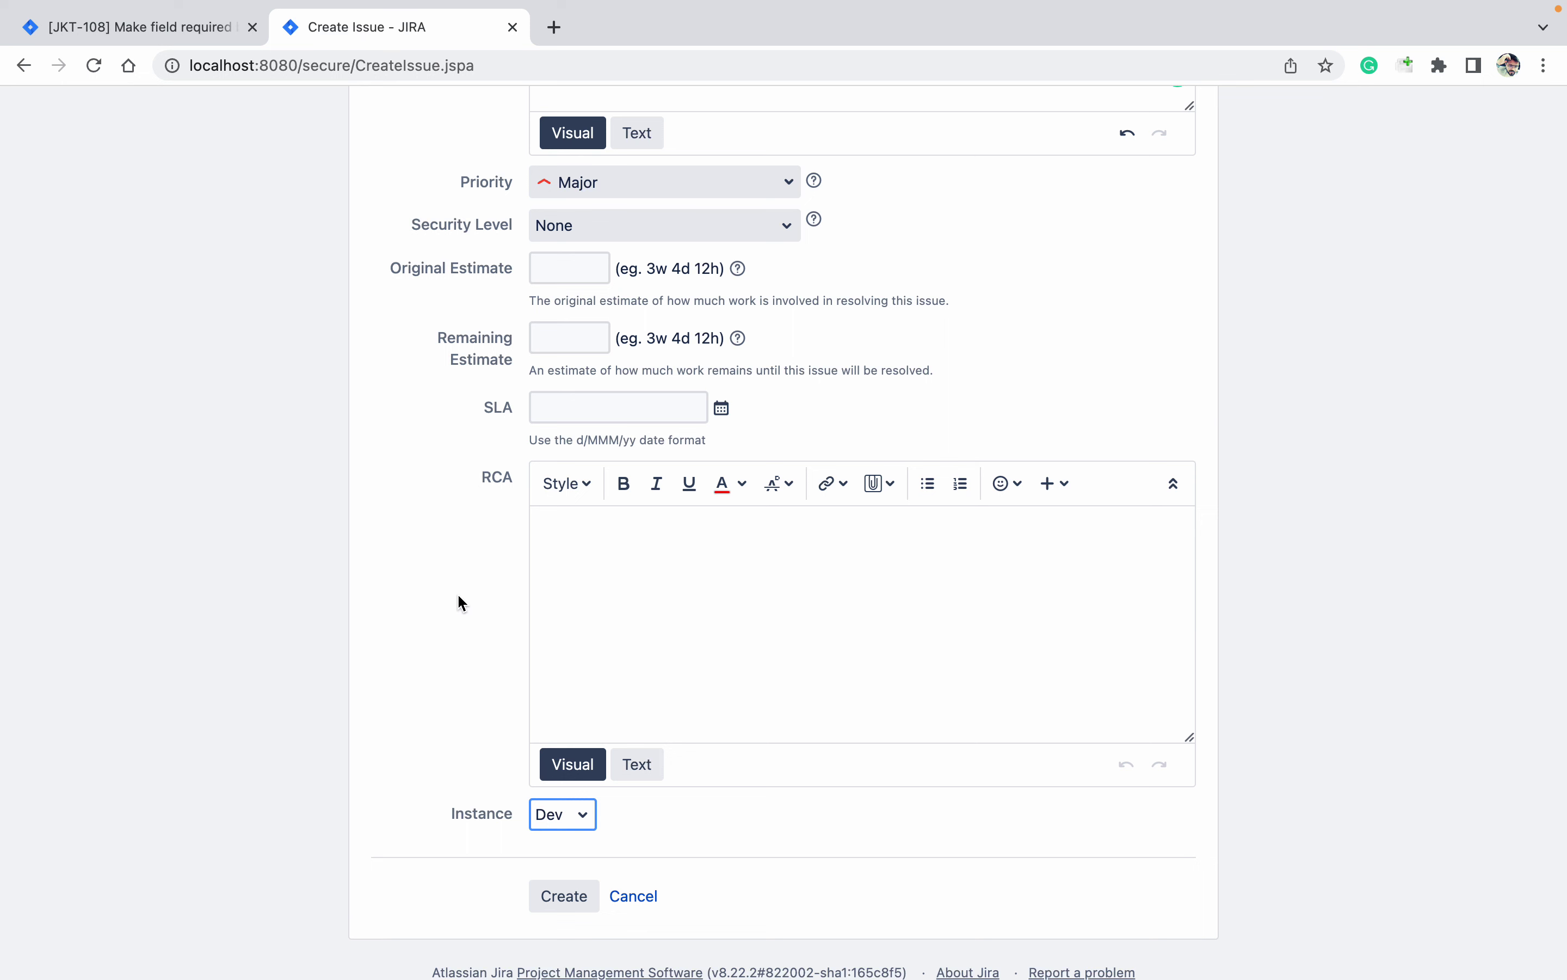
left_click(565, 897)
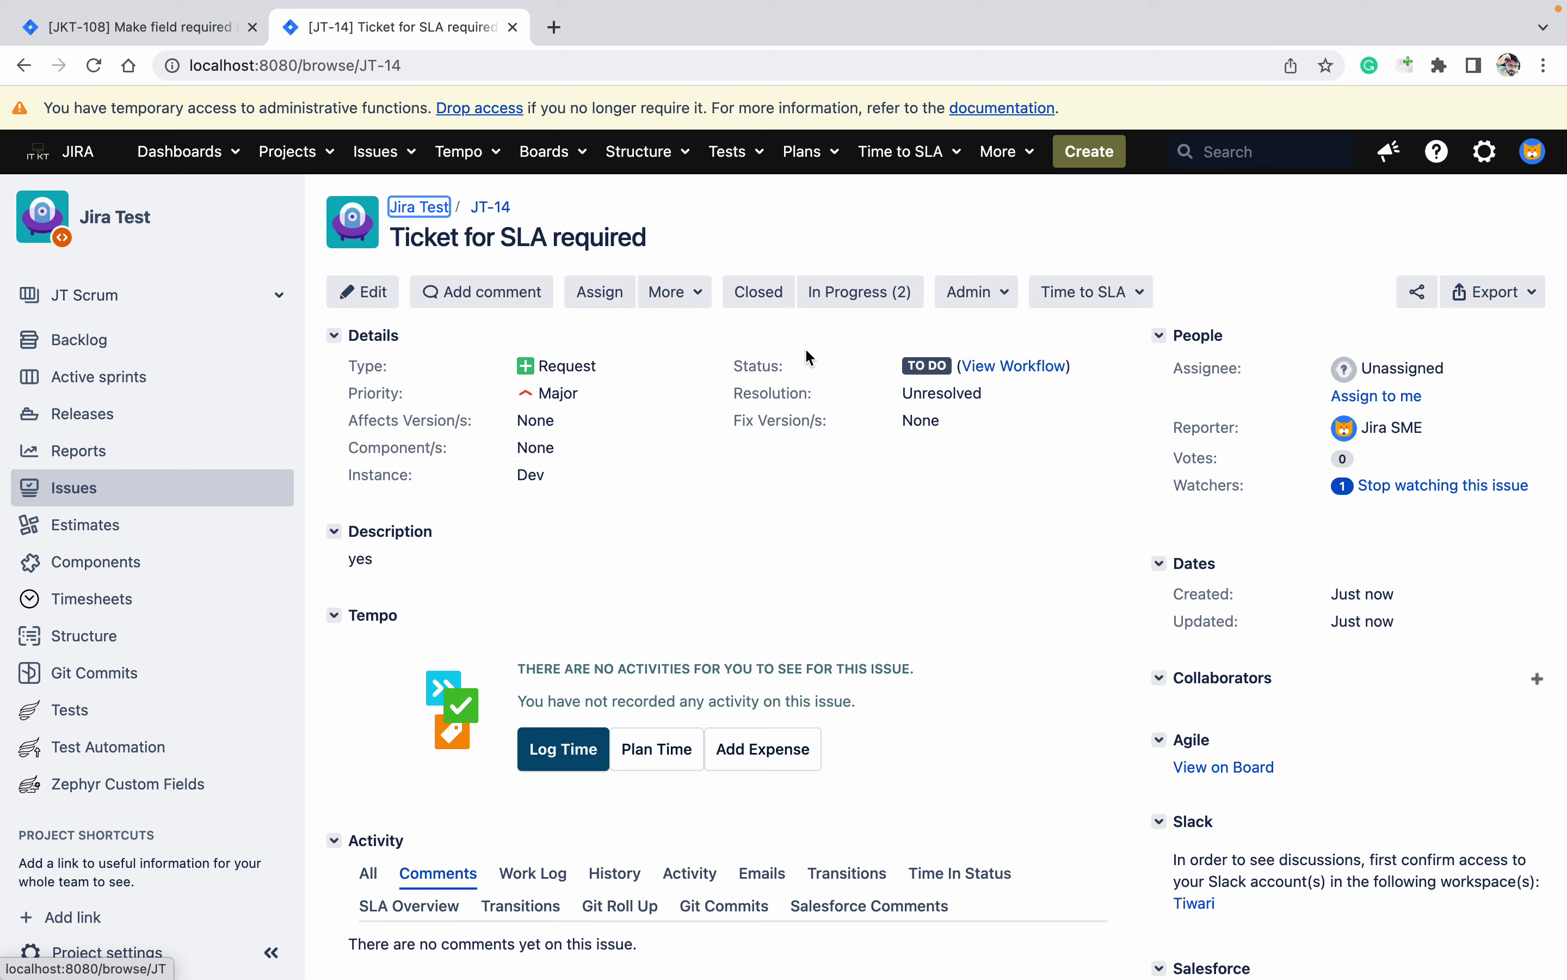
Start closing JT-14, back out, and open project settings in another tab
left_click(776, 302)
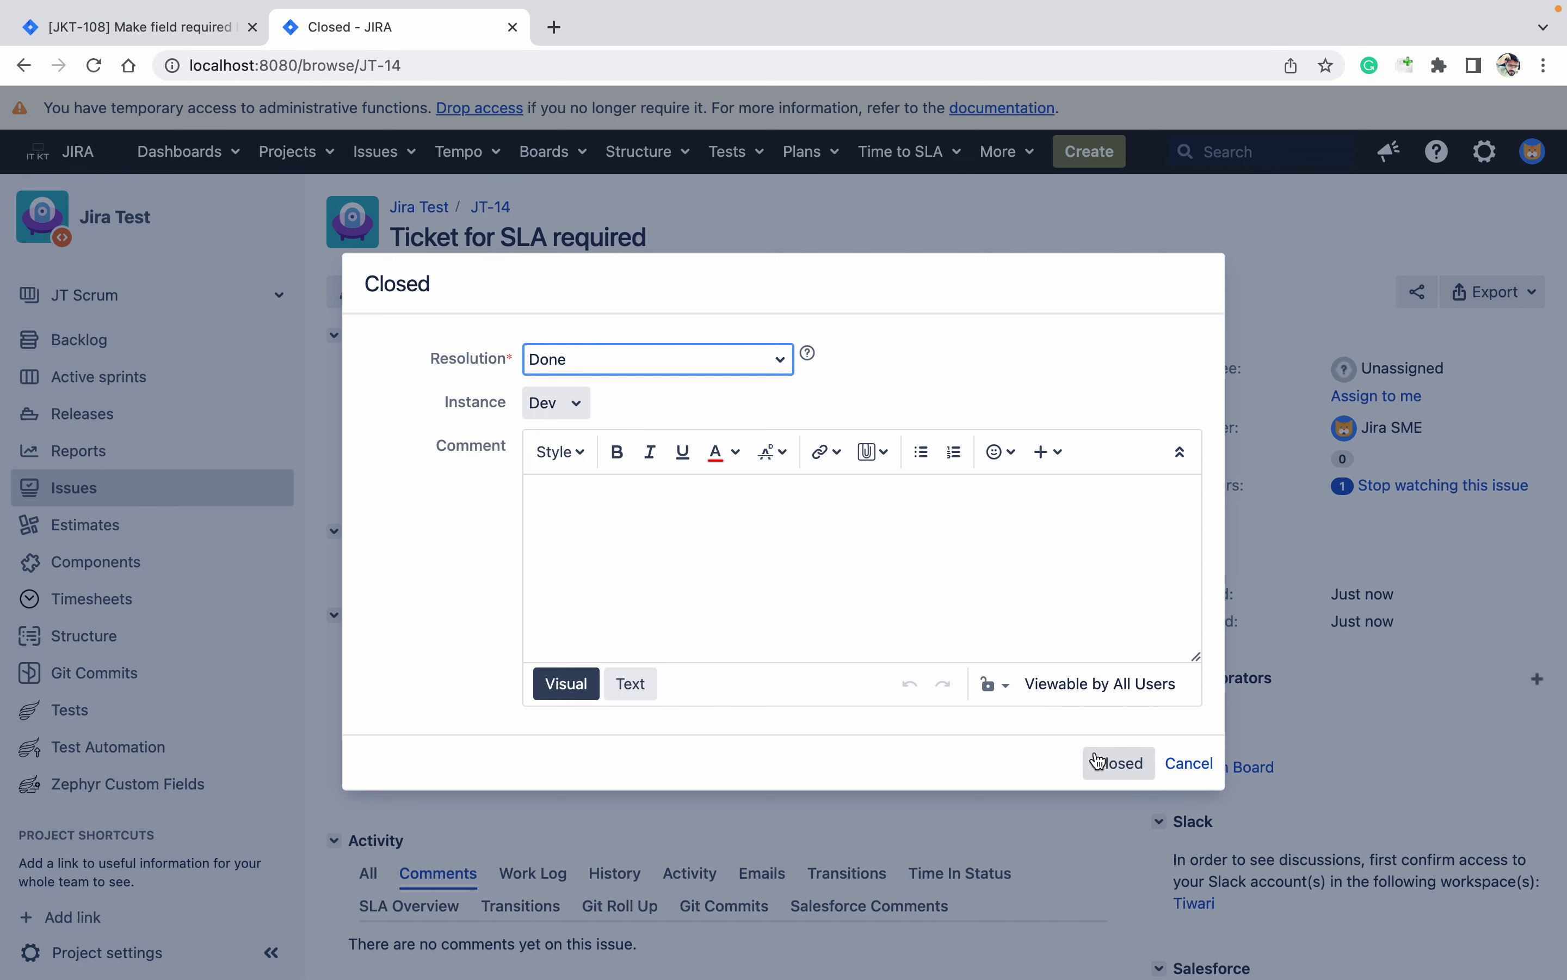
left_click(1189, 763)
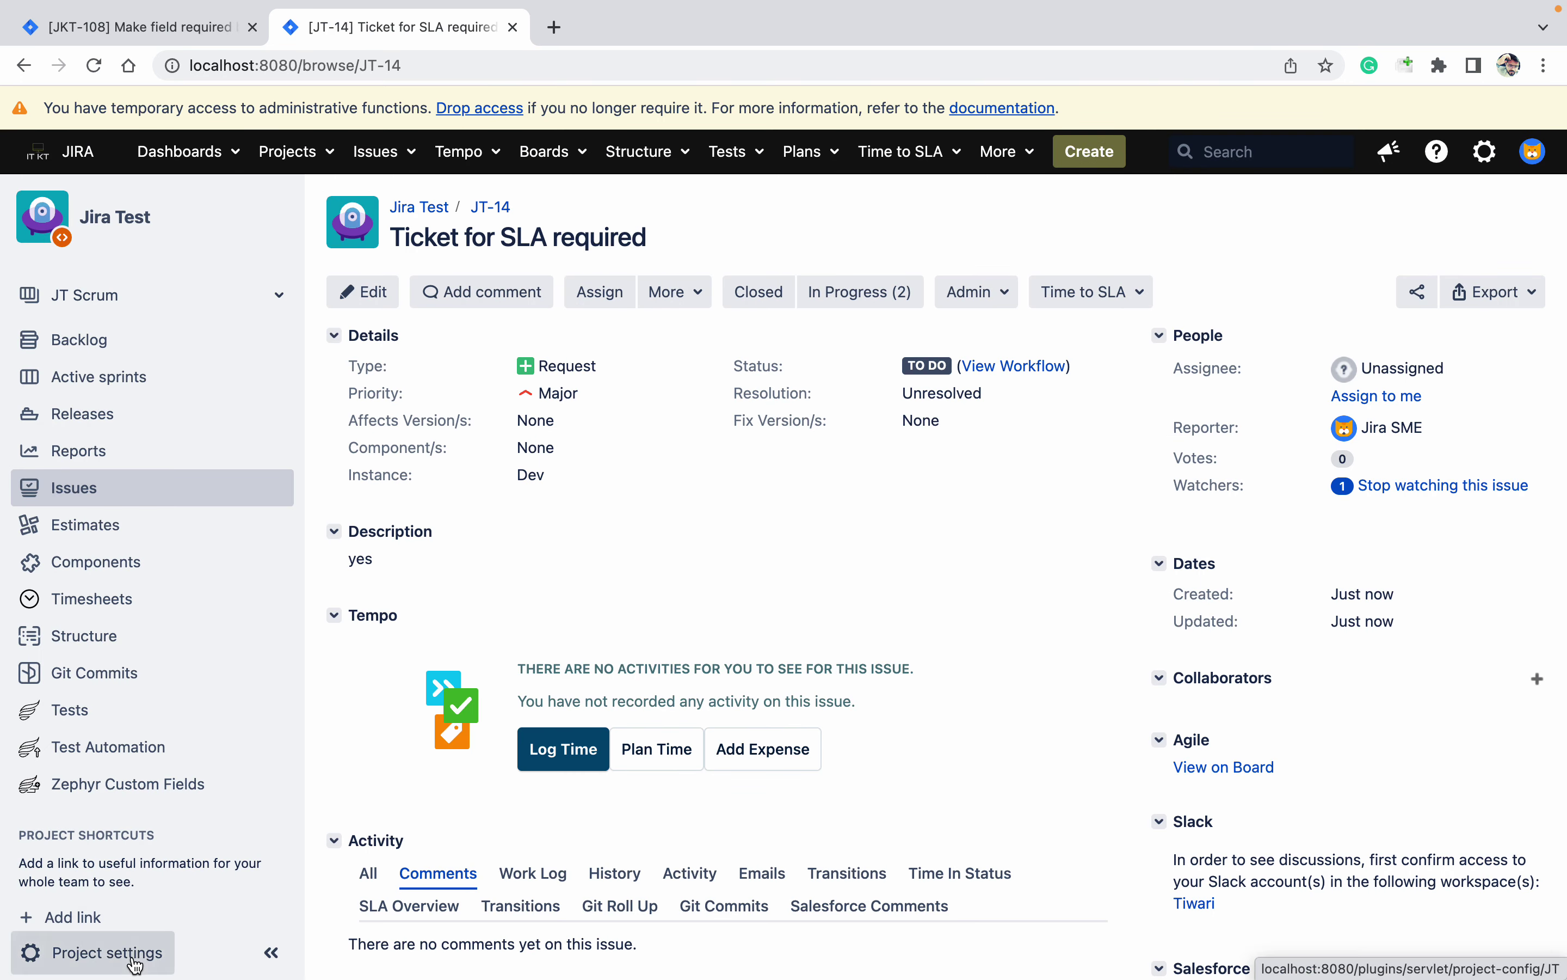
left_click(135, 966, "super")
Close JT-14 with resolution Done, confirm In Progress is blocked, and return to project settings
left_click(779, 305)
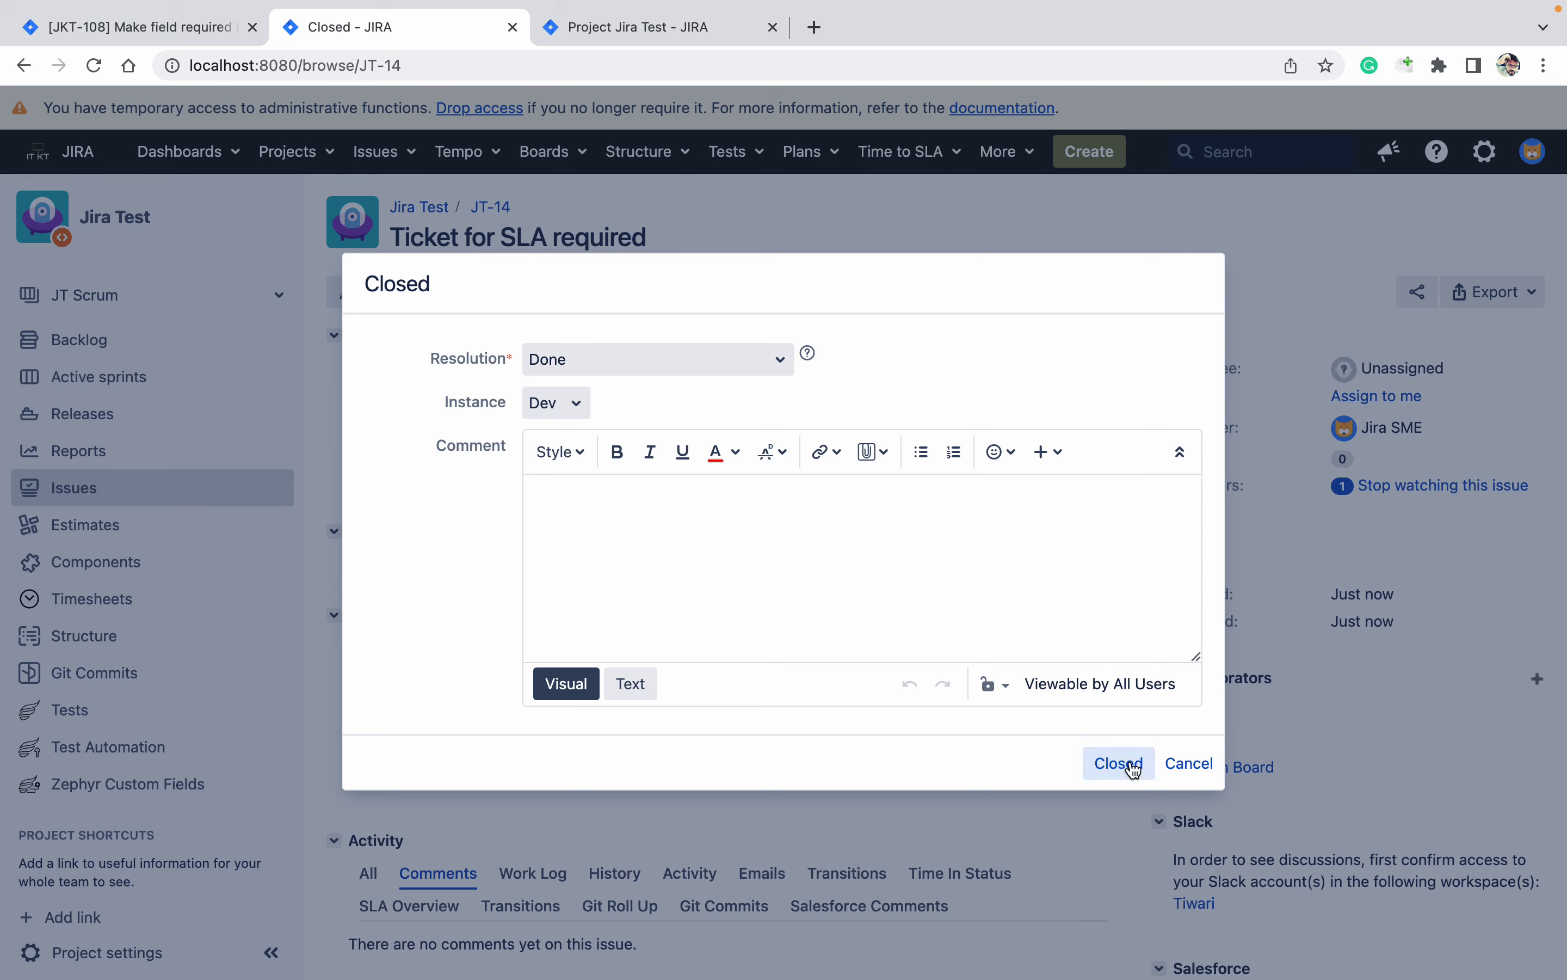
left_click(1131, 760)
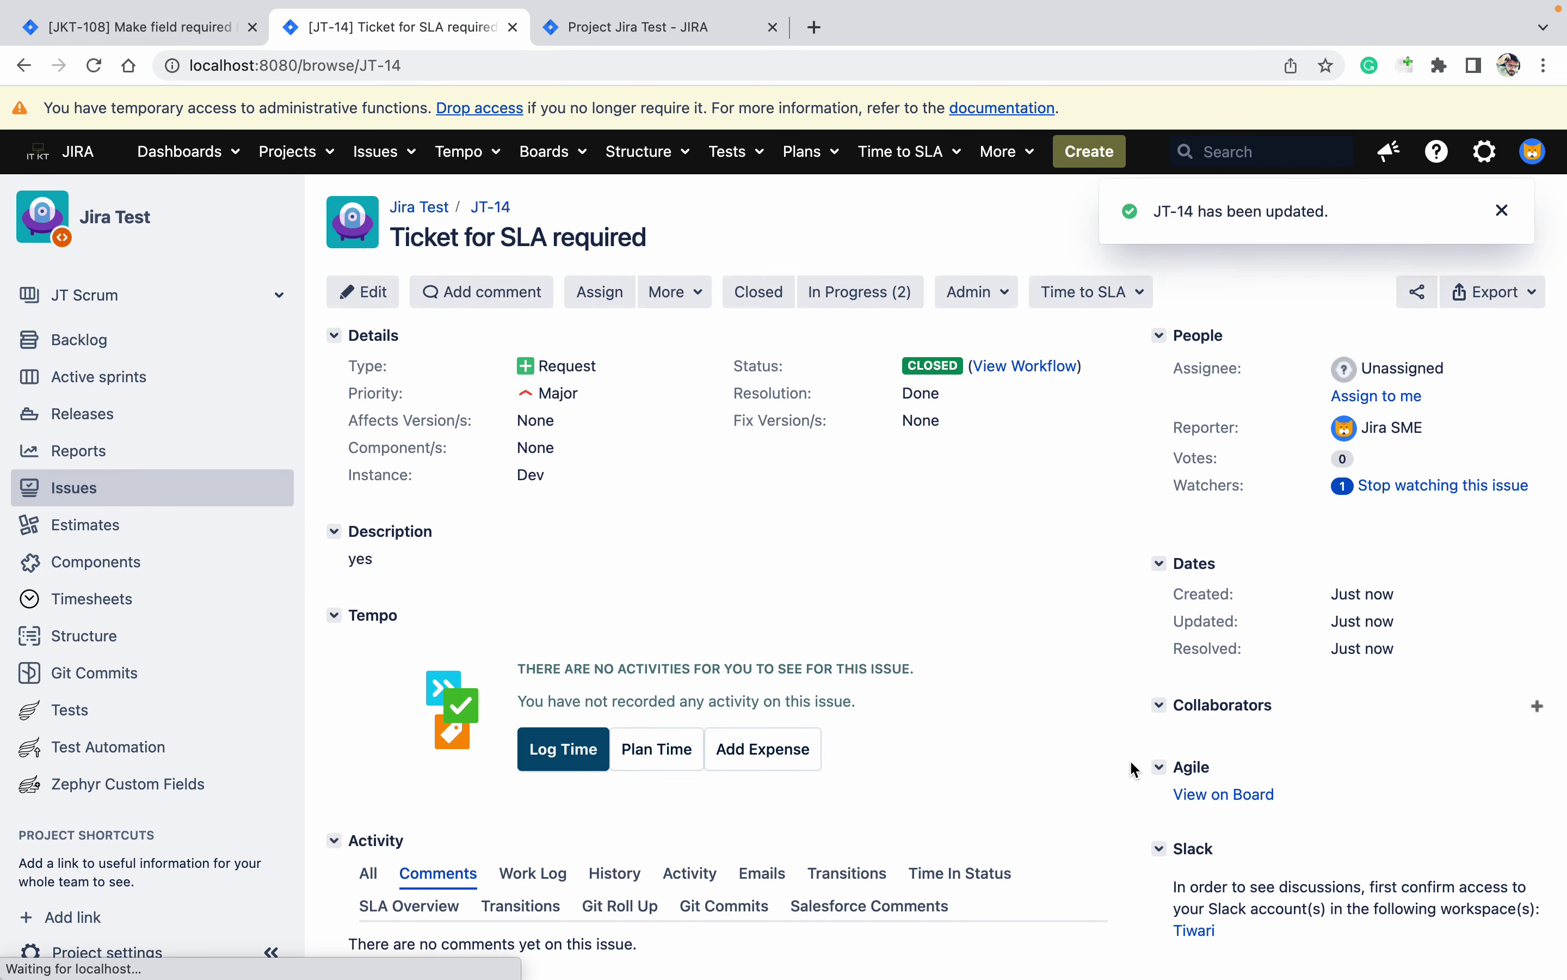
left_click(872, 305)
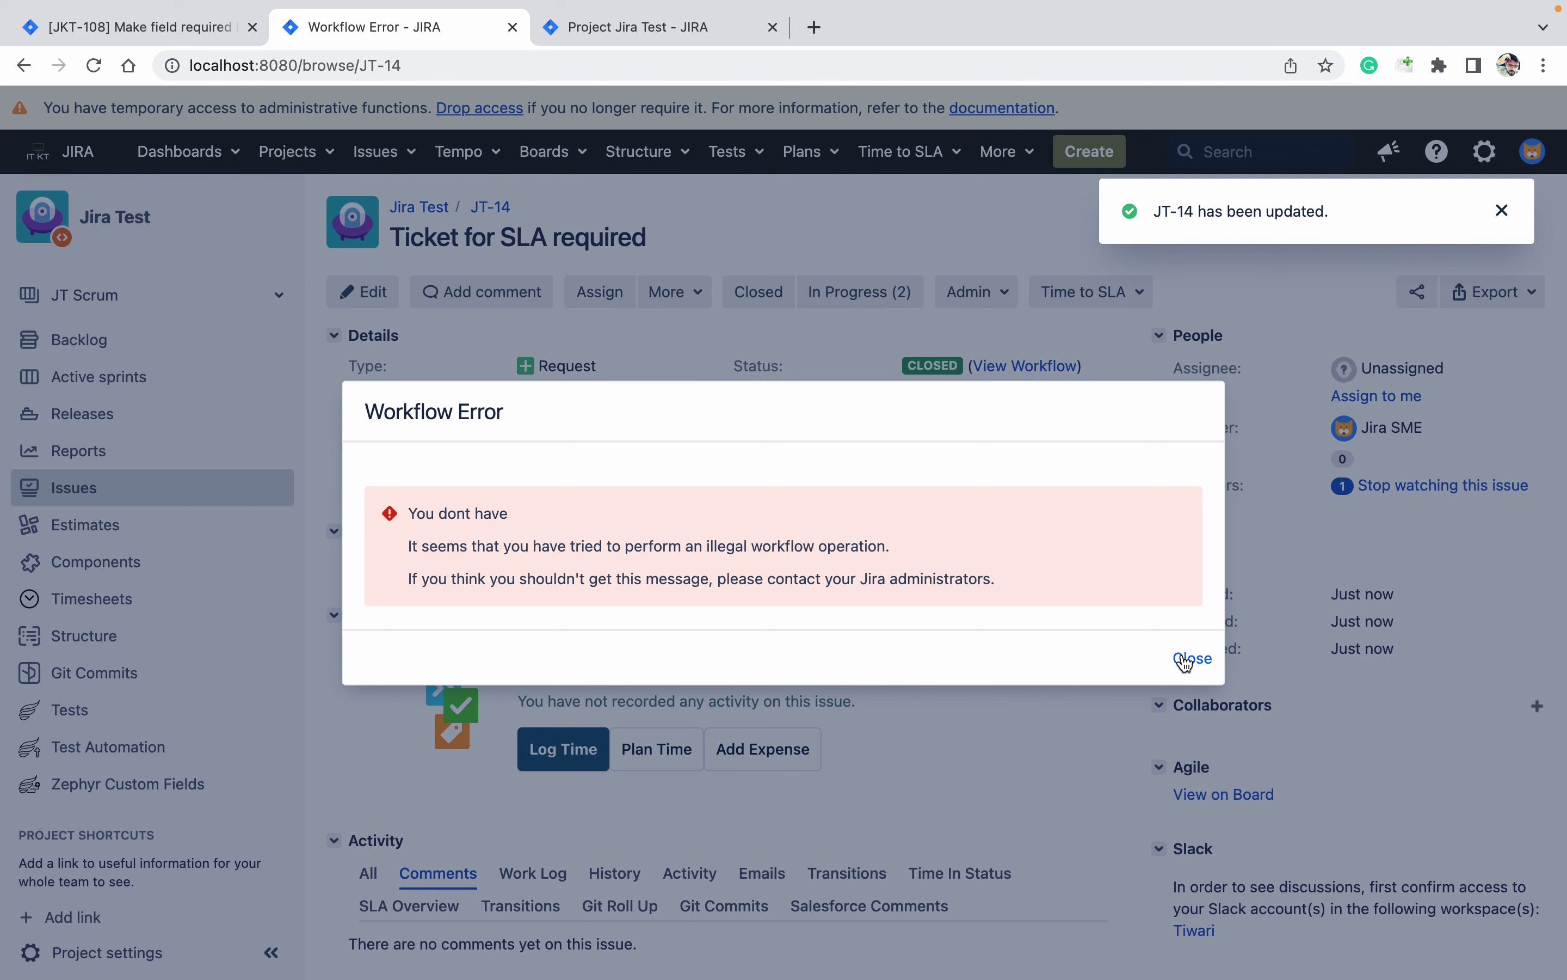
left_click(1191, 658)
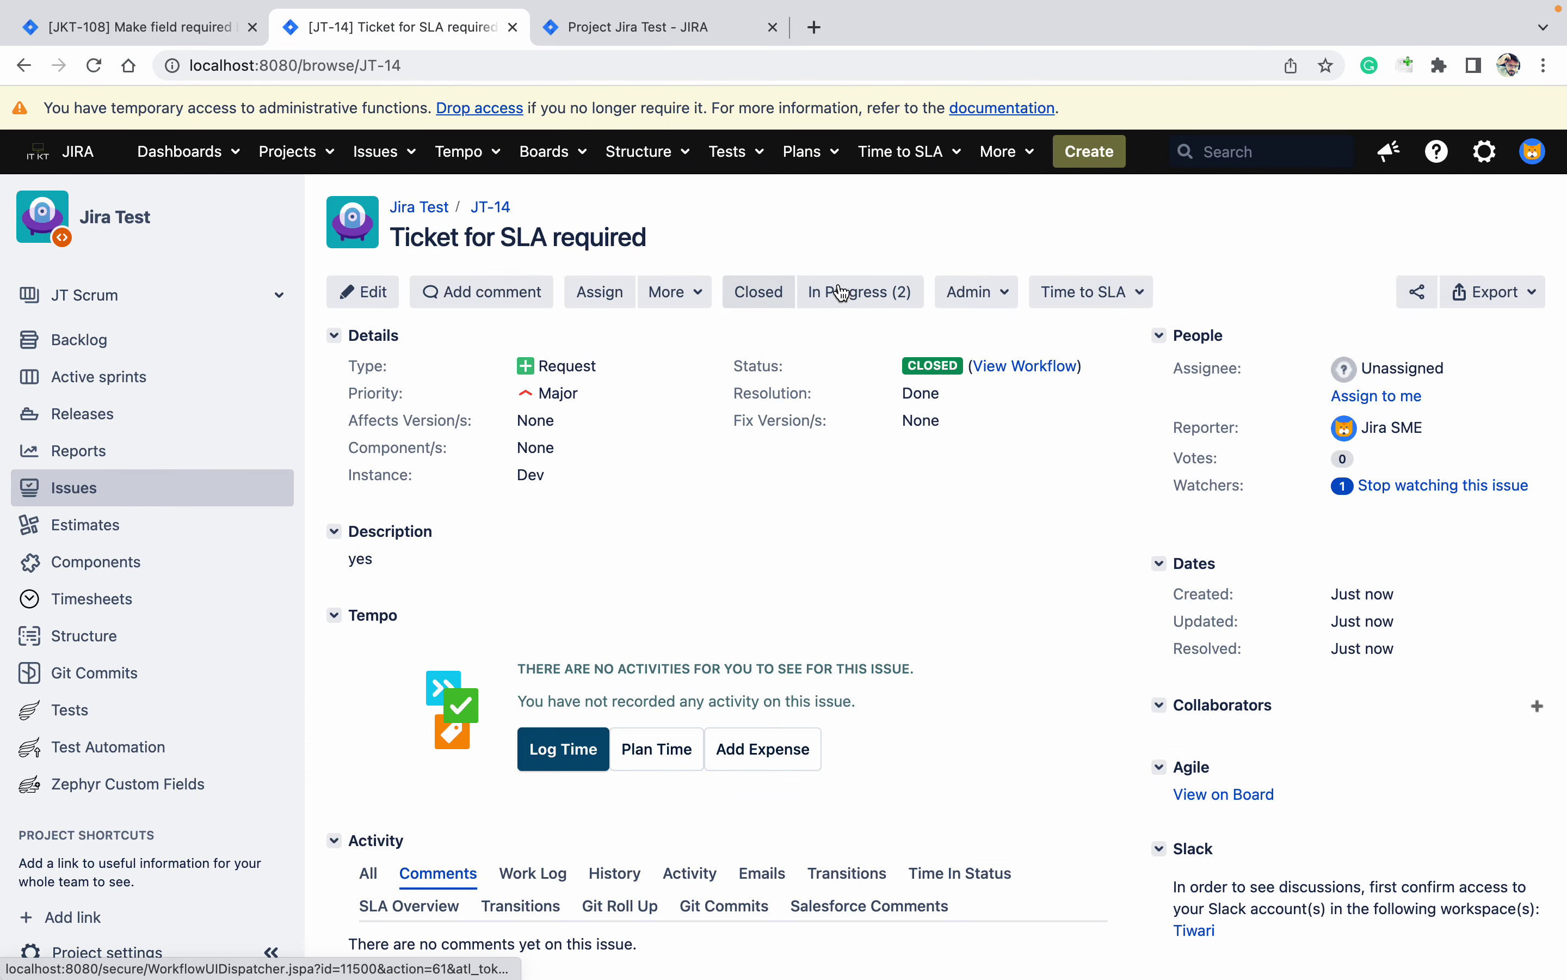
left_click(656, 40)
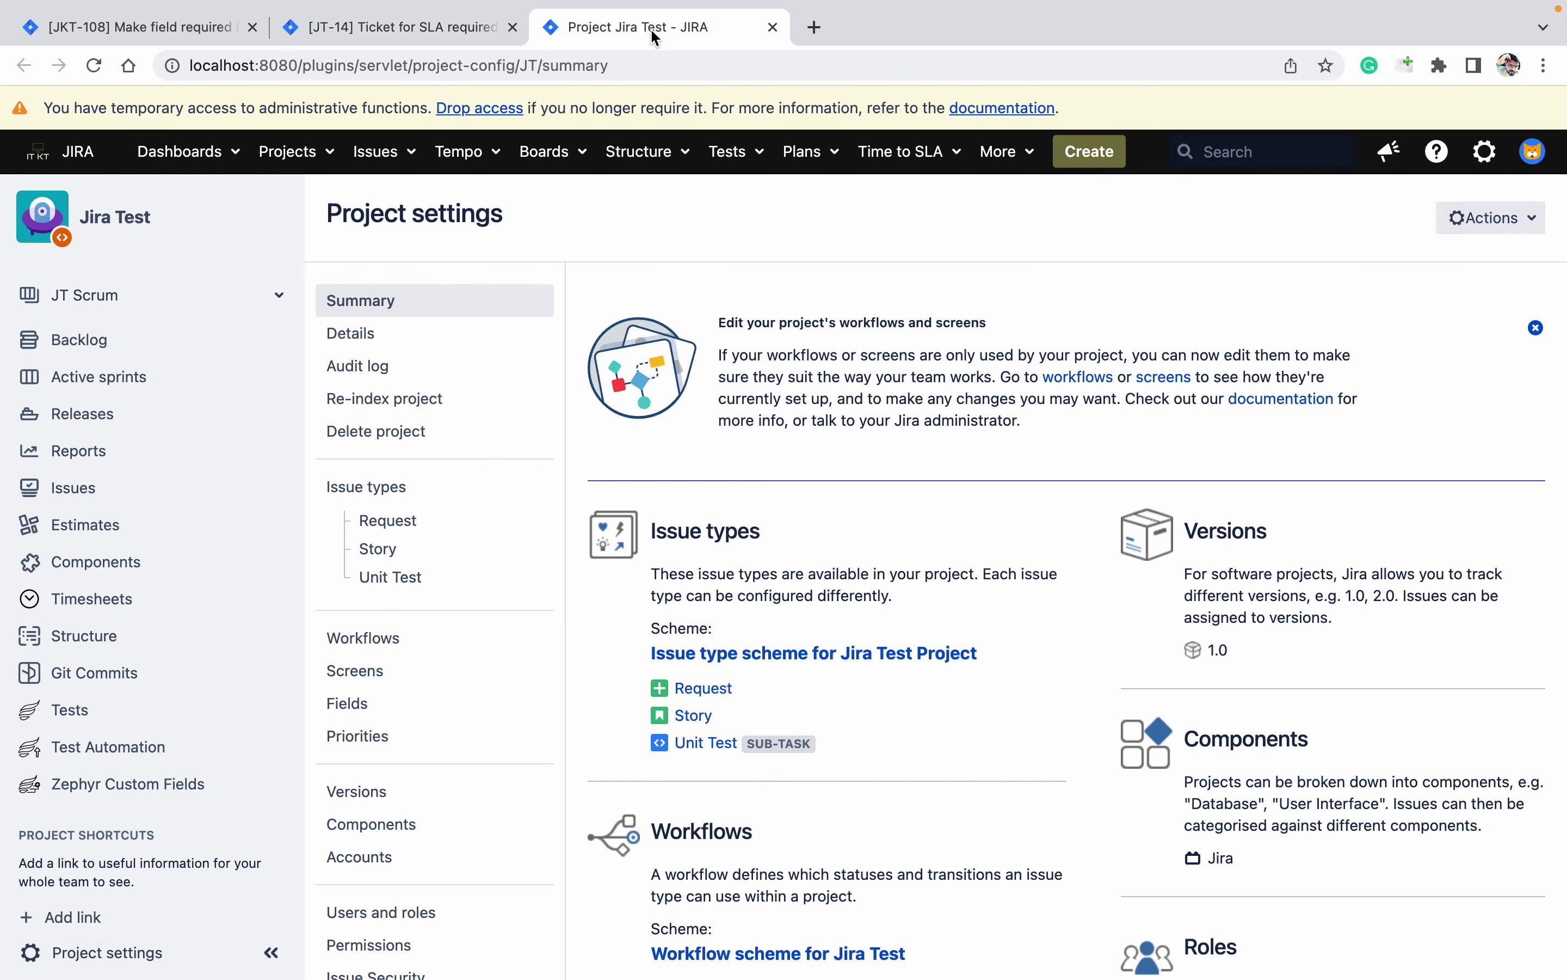
In a draft of Workflow for Jira Test, remove the Open transition's assignee-only condition
scroll(789, 763, "down", 5)
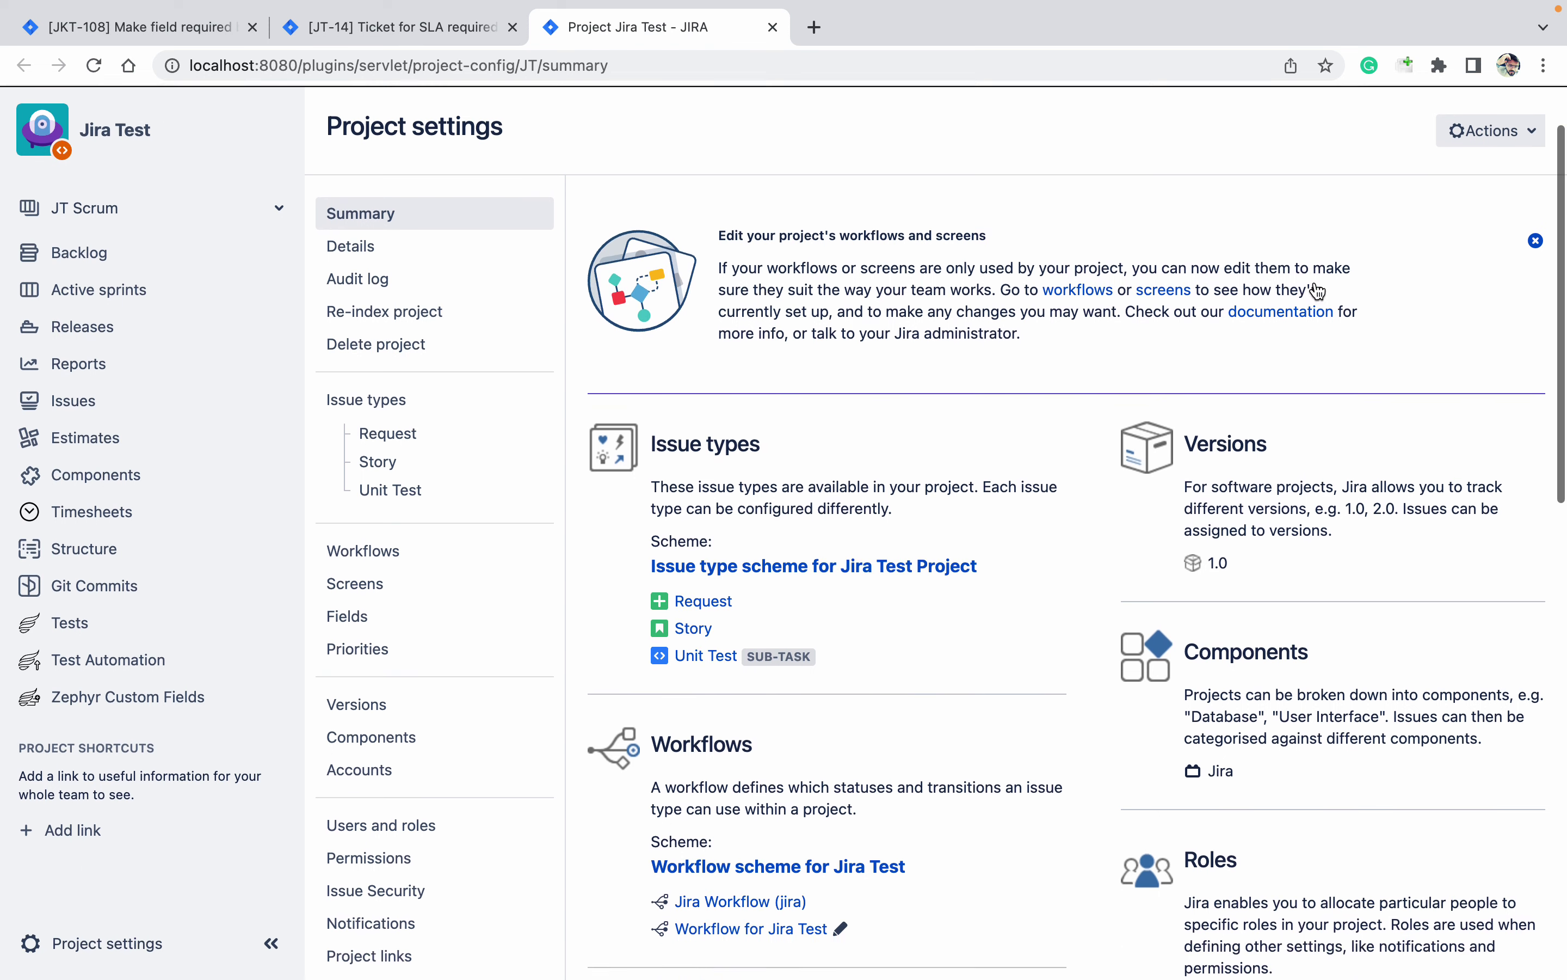
left_click(784, 755)
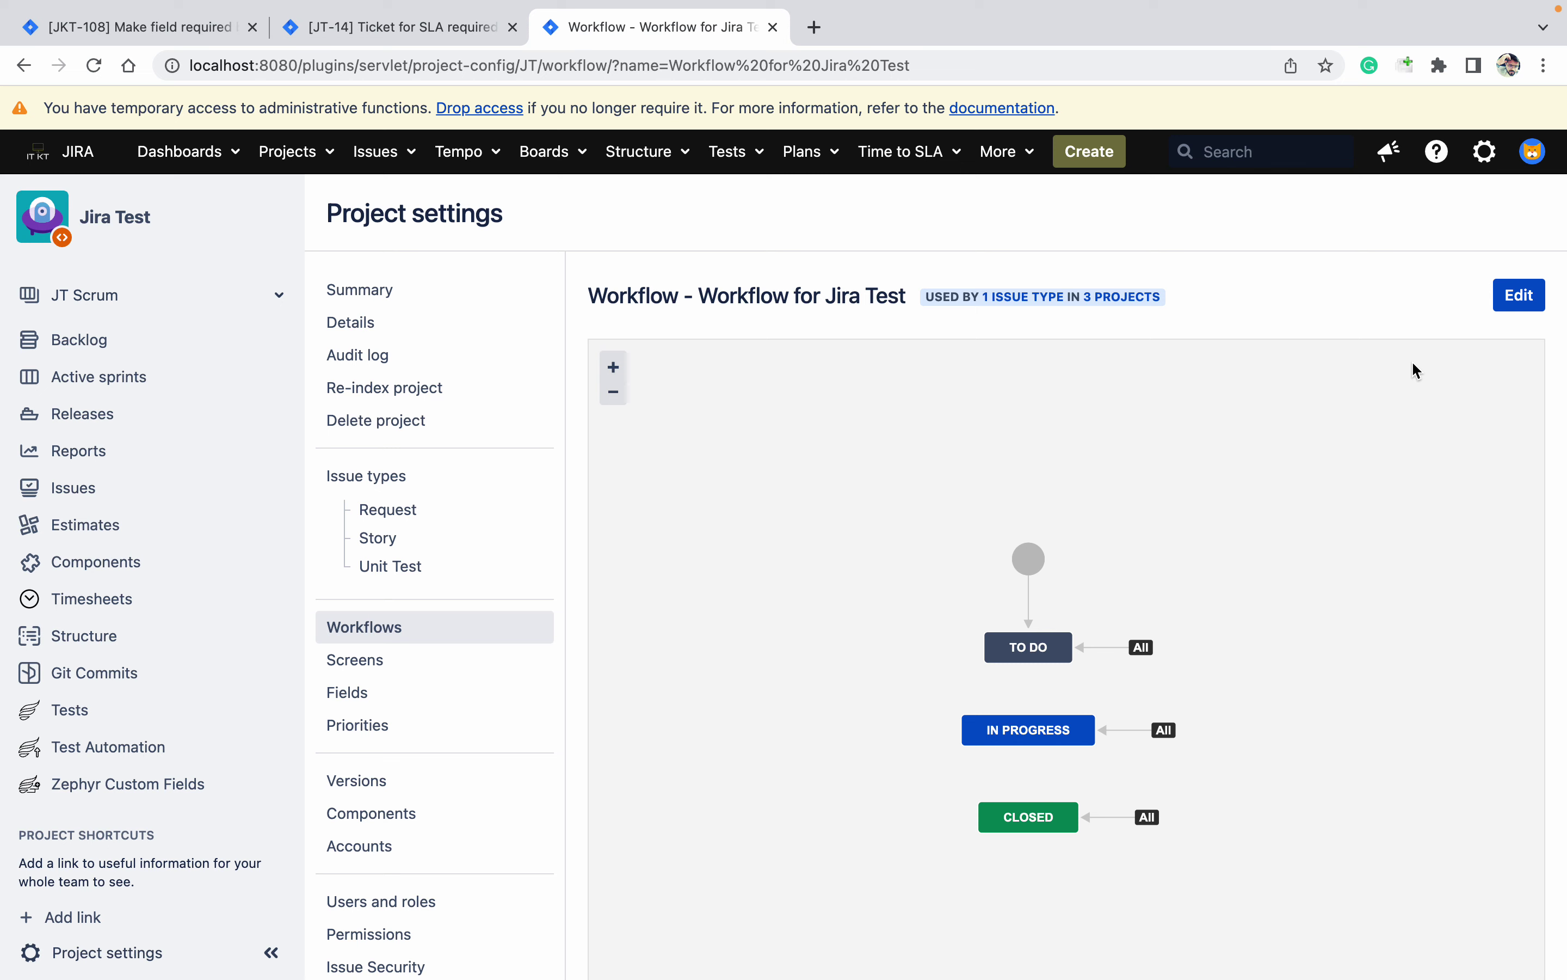
left_click(1519, 297)
left_click(1117, 755)
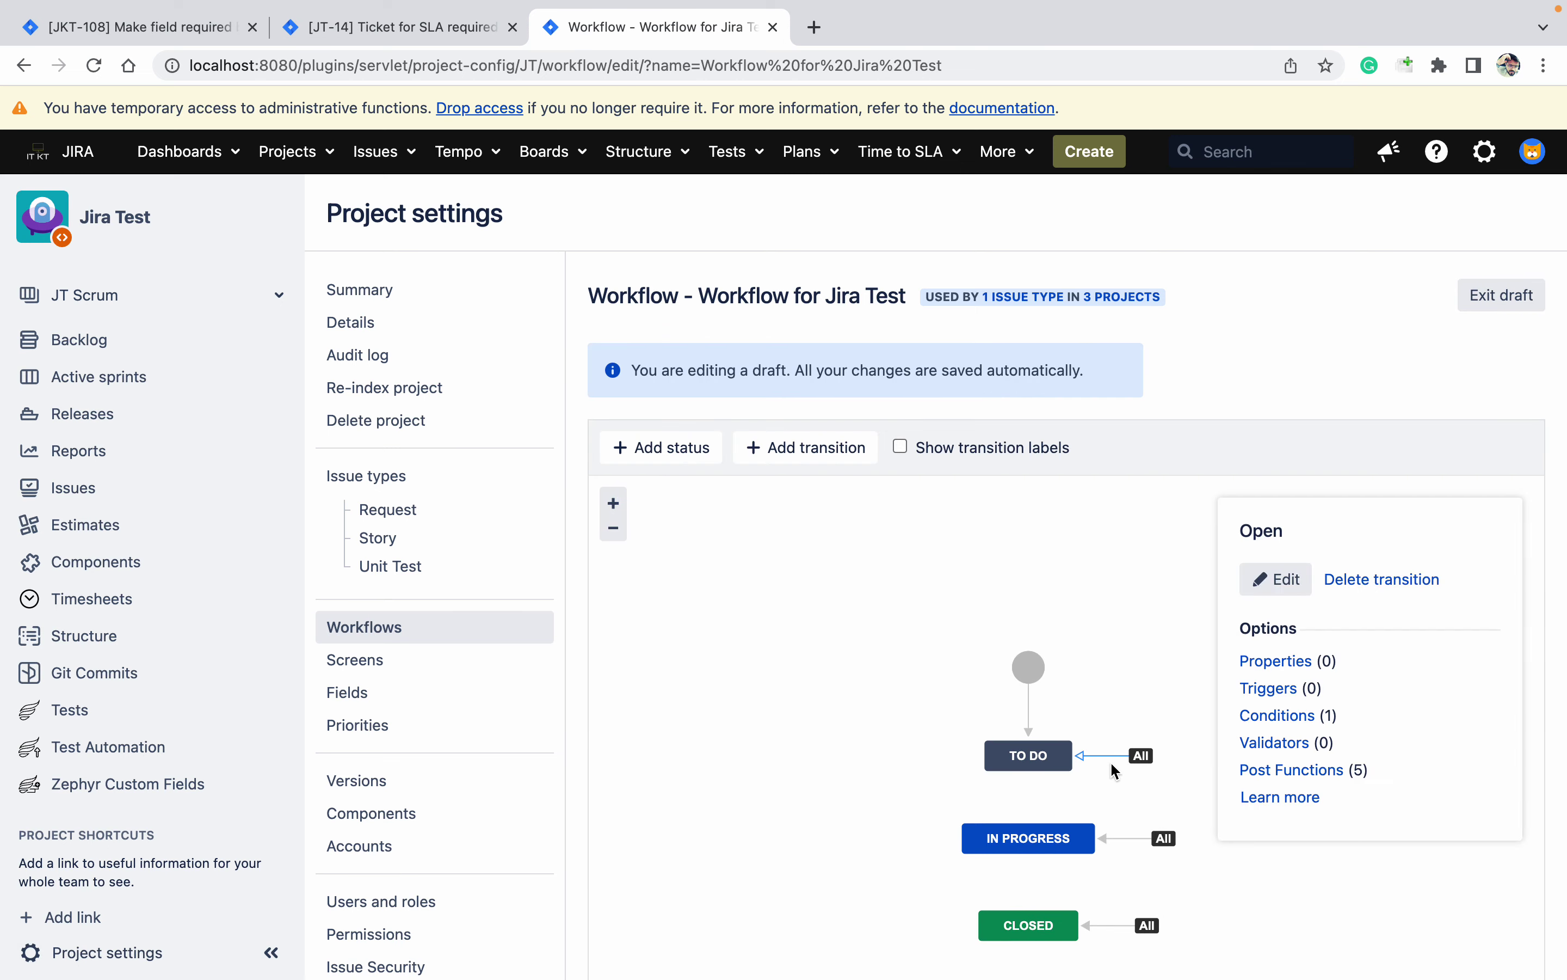
left_click(1302, 713)
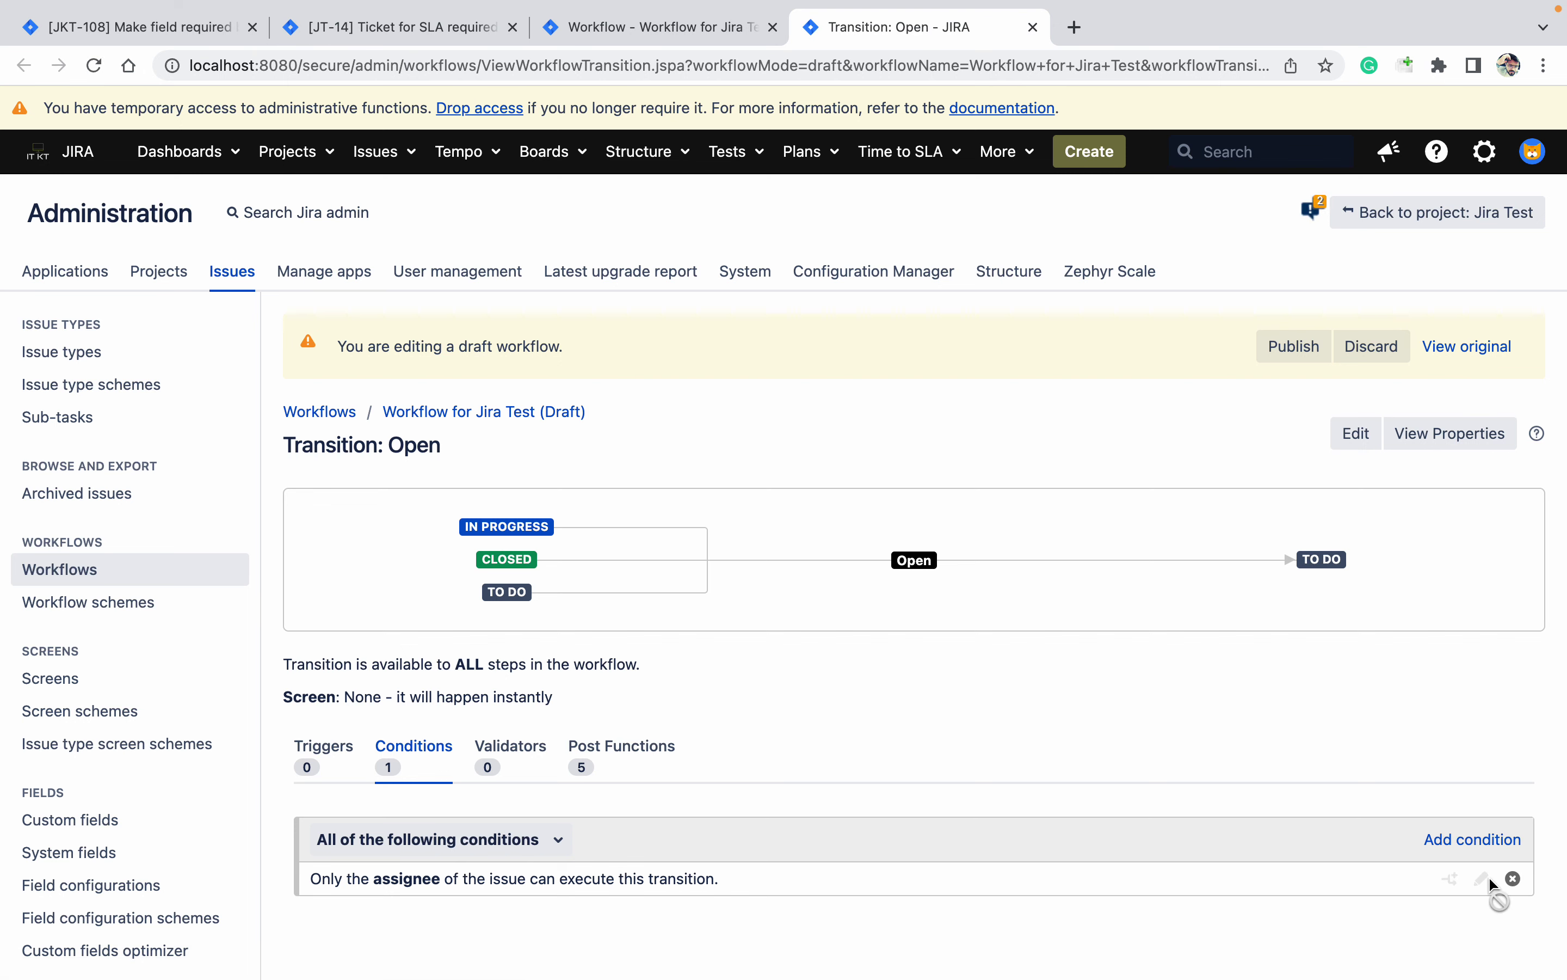
left_click(1513, 878)
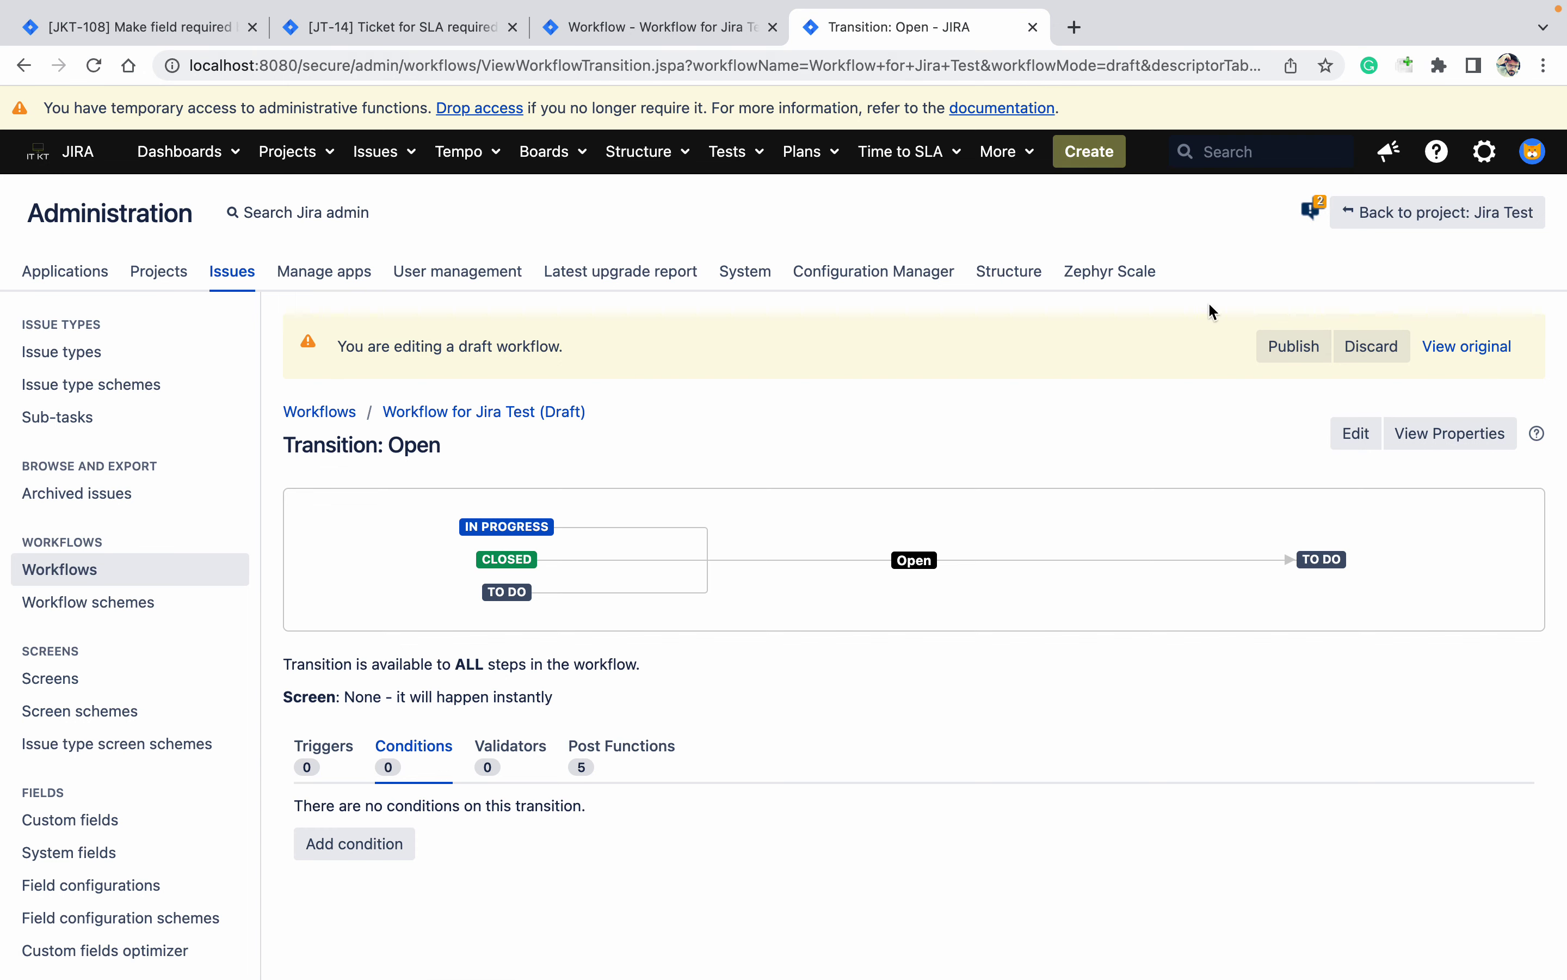
Publish the draft workflow without a backup copy and return to JT-14
left_click(1285, 348)
left_click(793, 571)
left_click(969, 707)
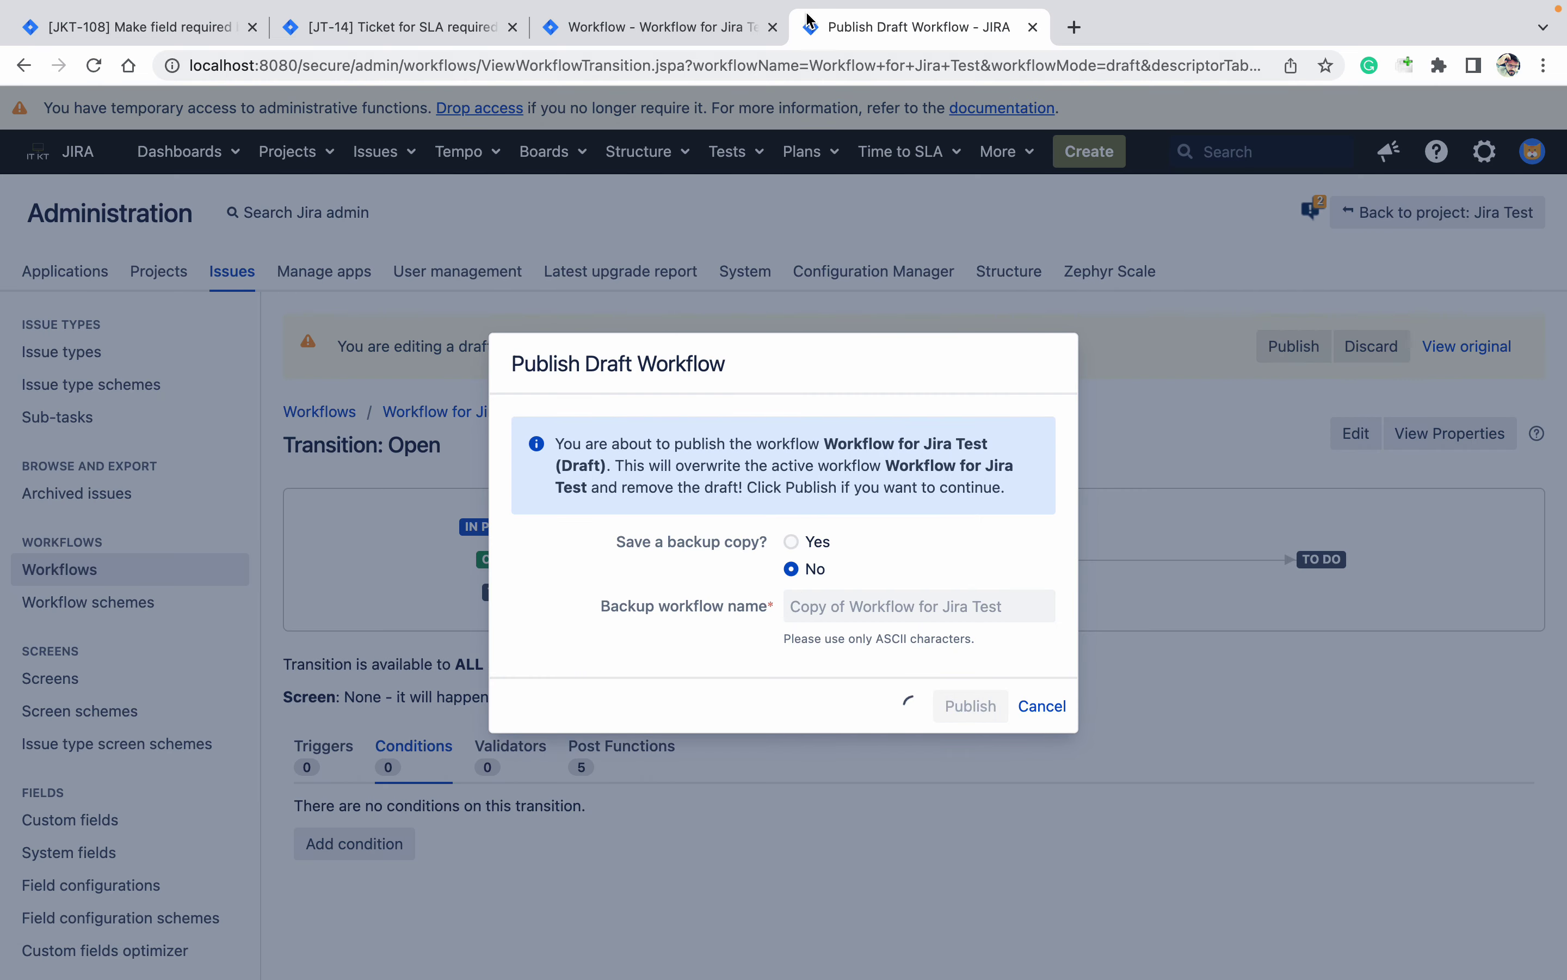
left_click(772, 27)
left_click(410, 30)
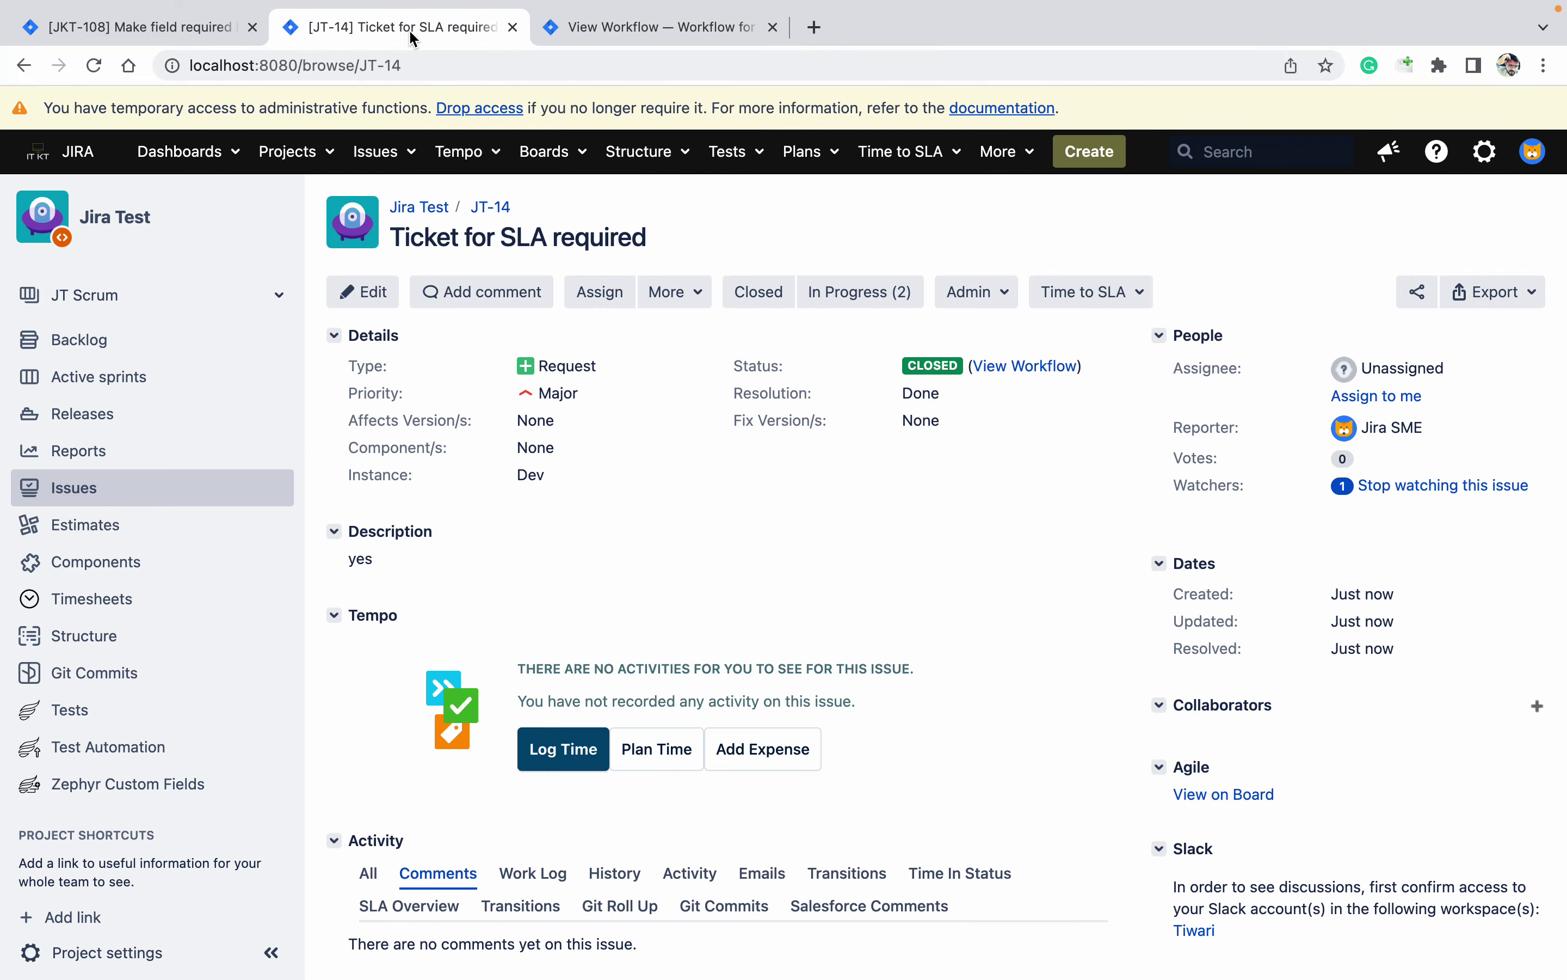
Move JT-14 back to To Do, then show the Closed transition's validators in a new workflow draft
left_click(95, 65)
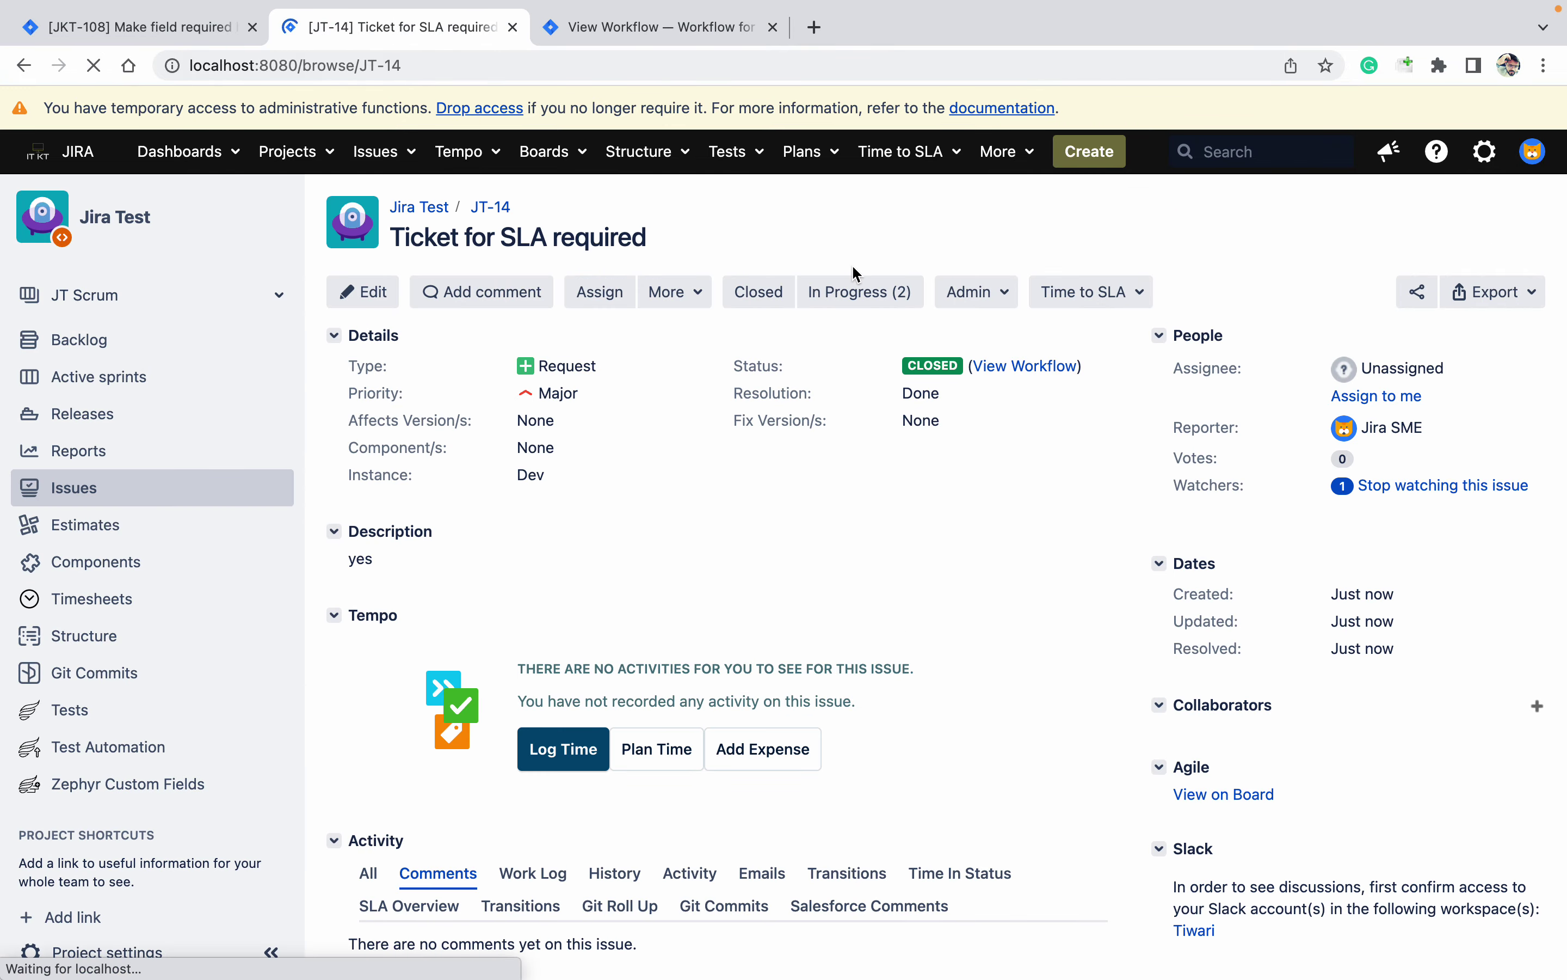
left_click(753, 295)
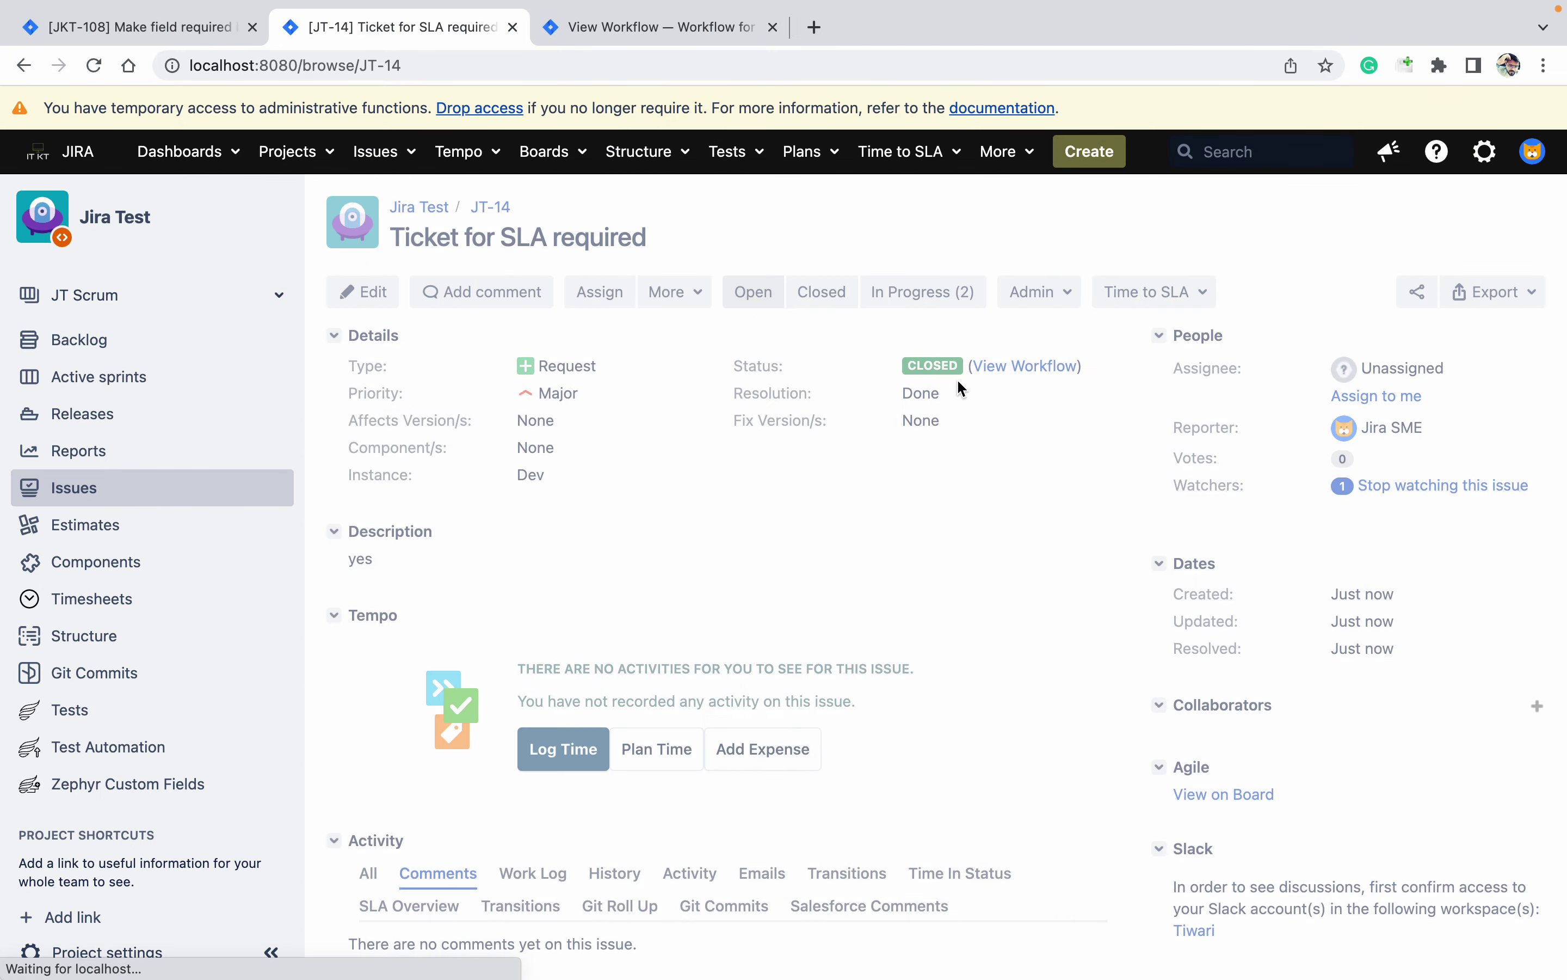
left_click(612, 27)
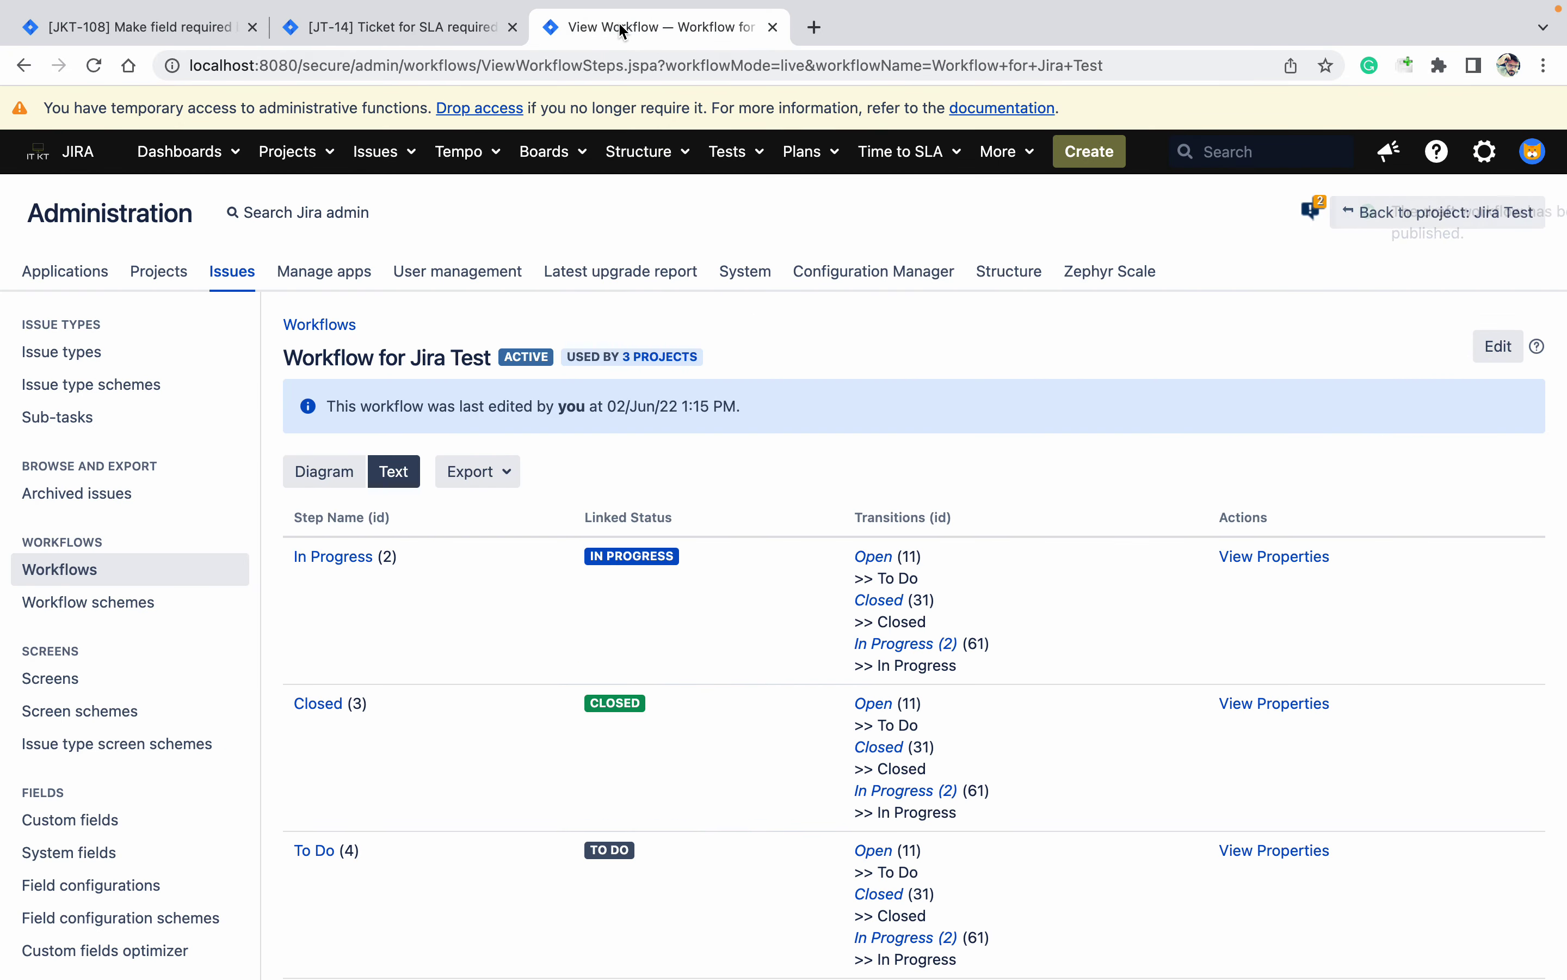
left_click(337, 462)
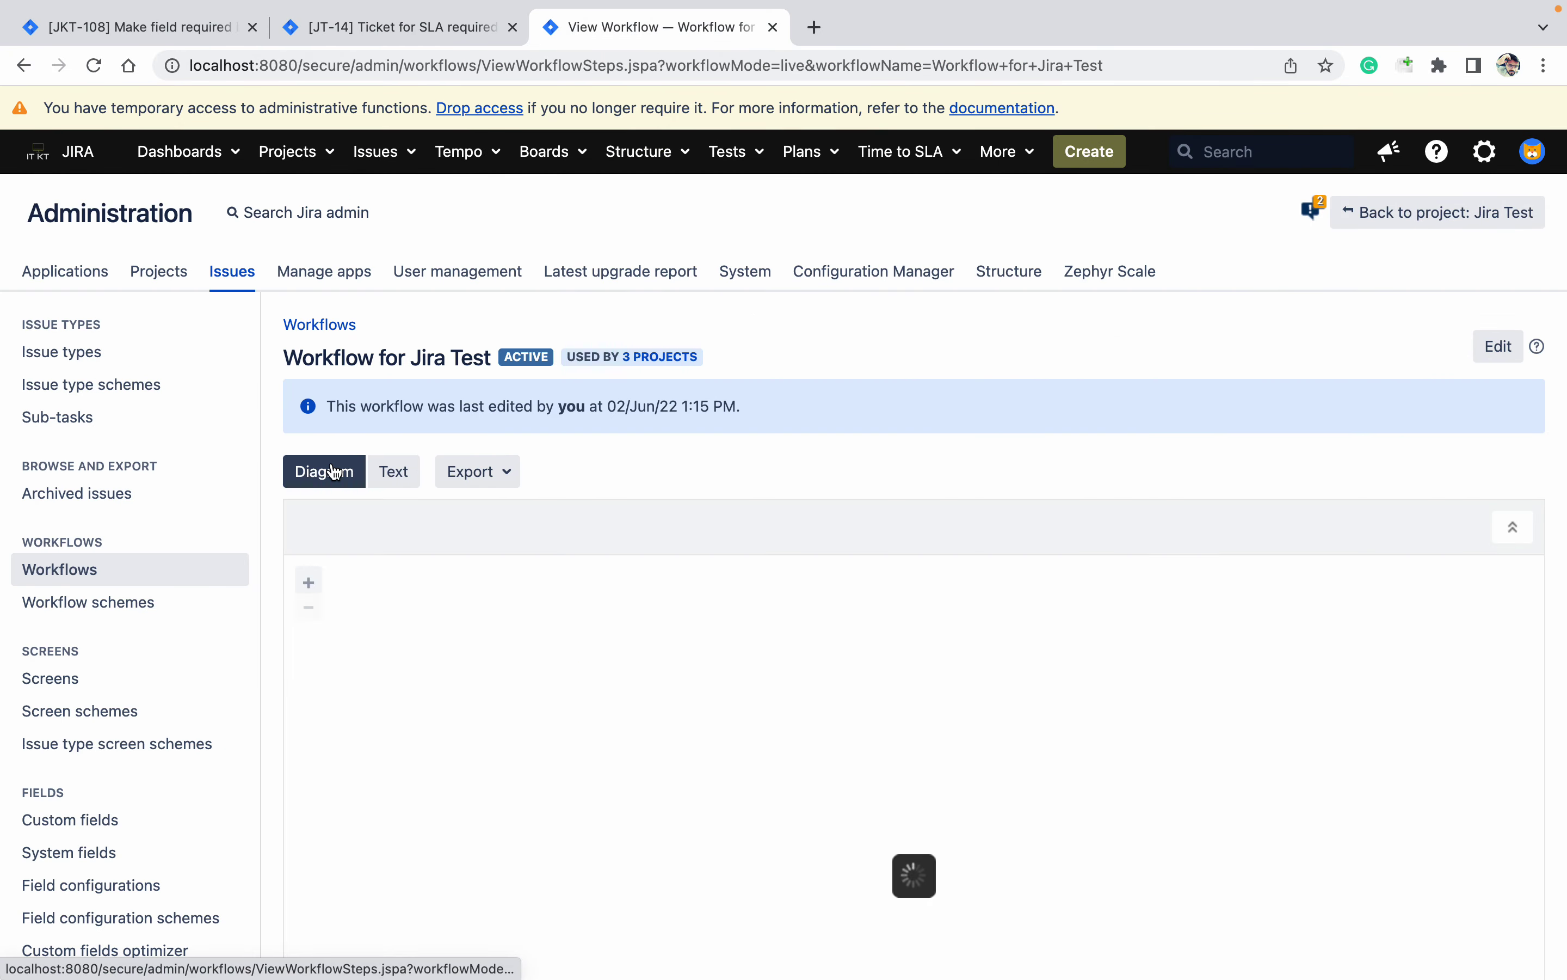
left_click(1498, 353)
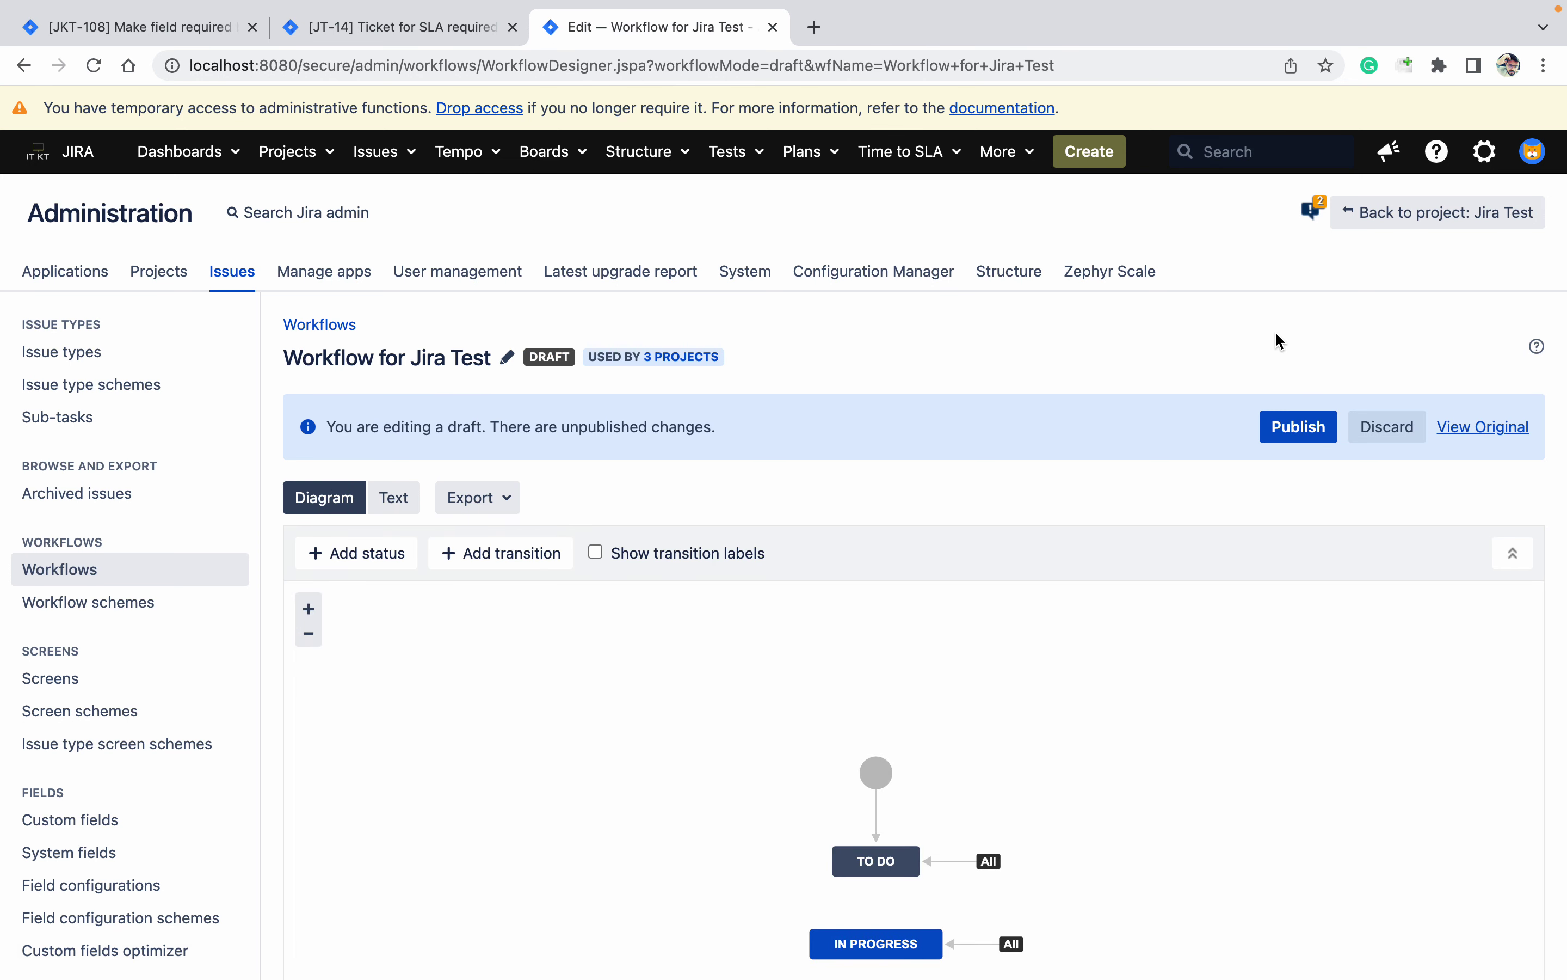
scroll(1275, 330, "down", 5)
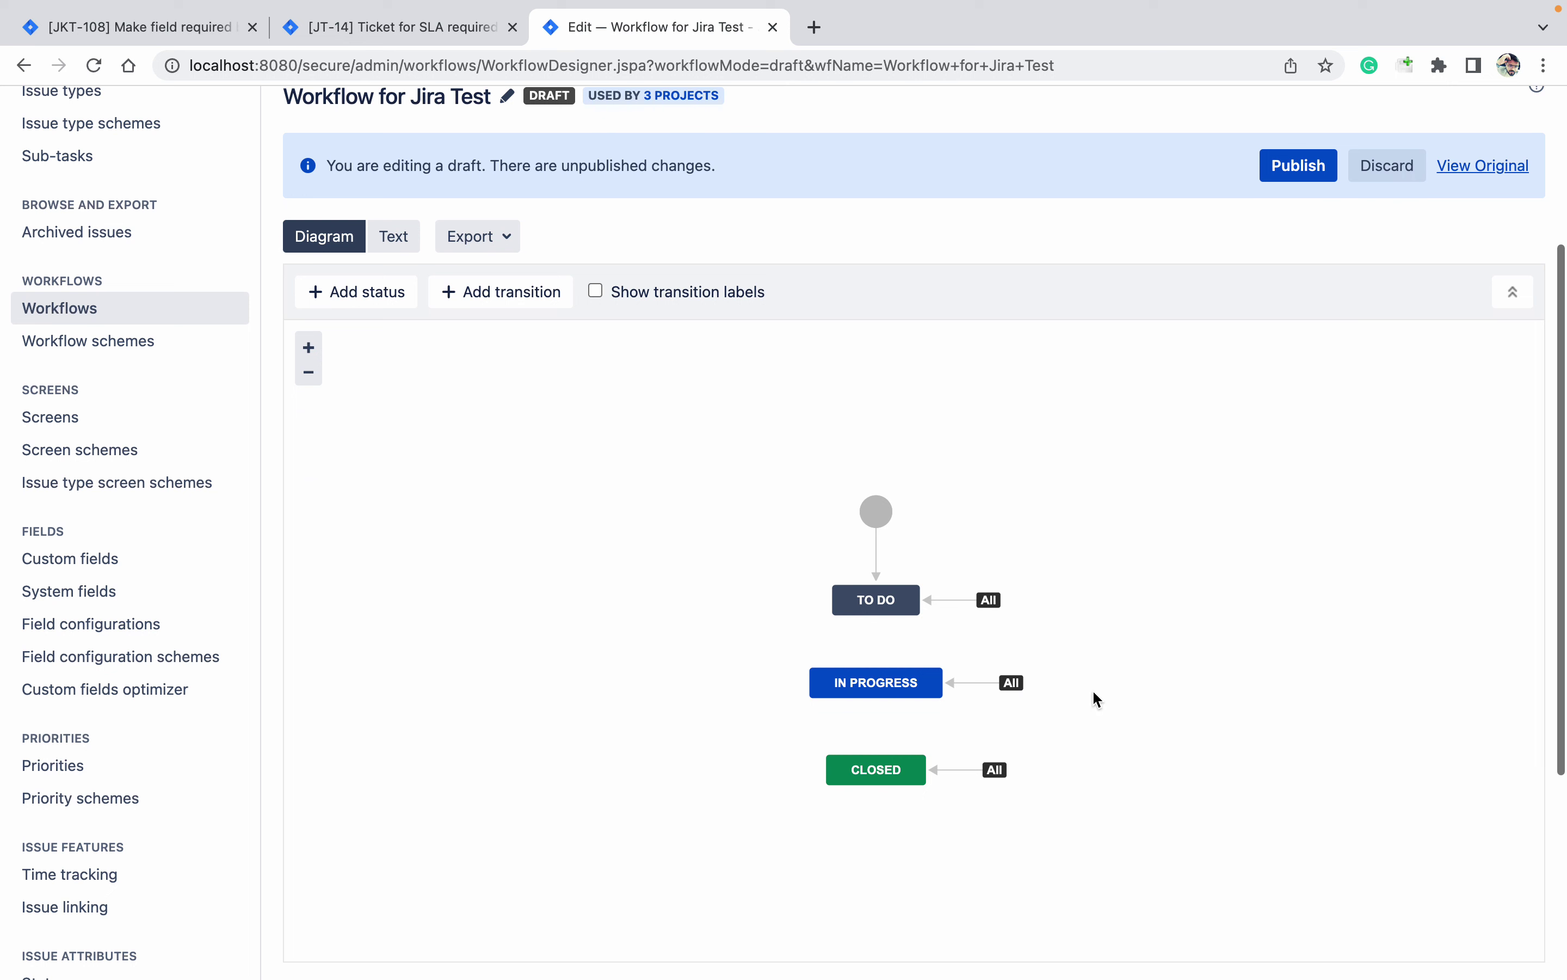
left_click(957, 770)
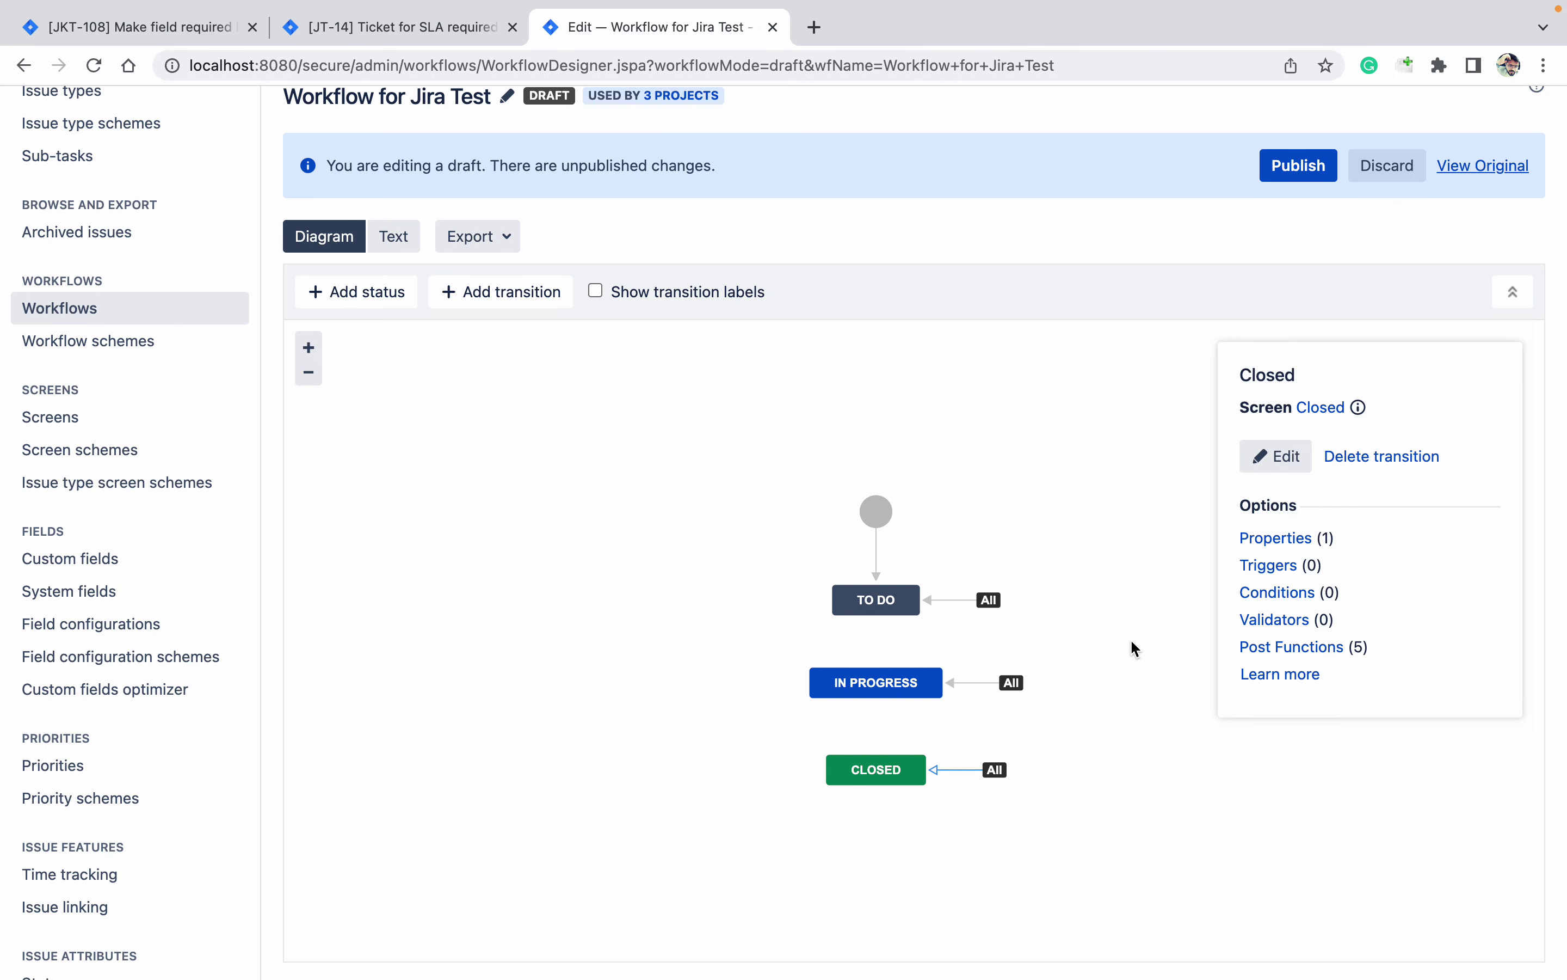
left_click(1302, 623)
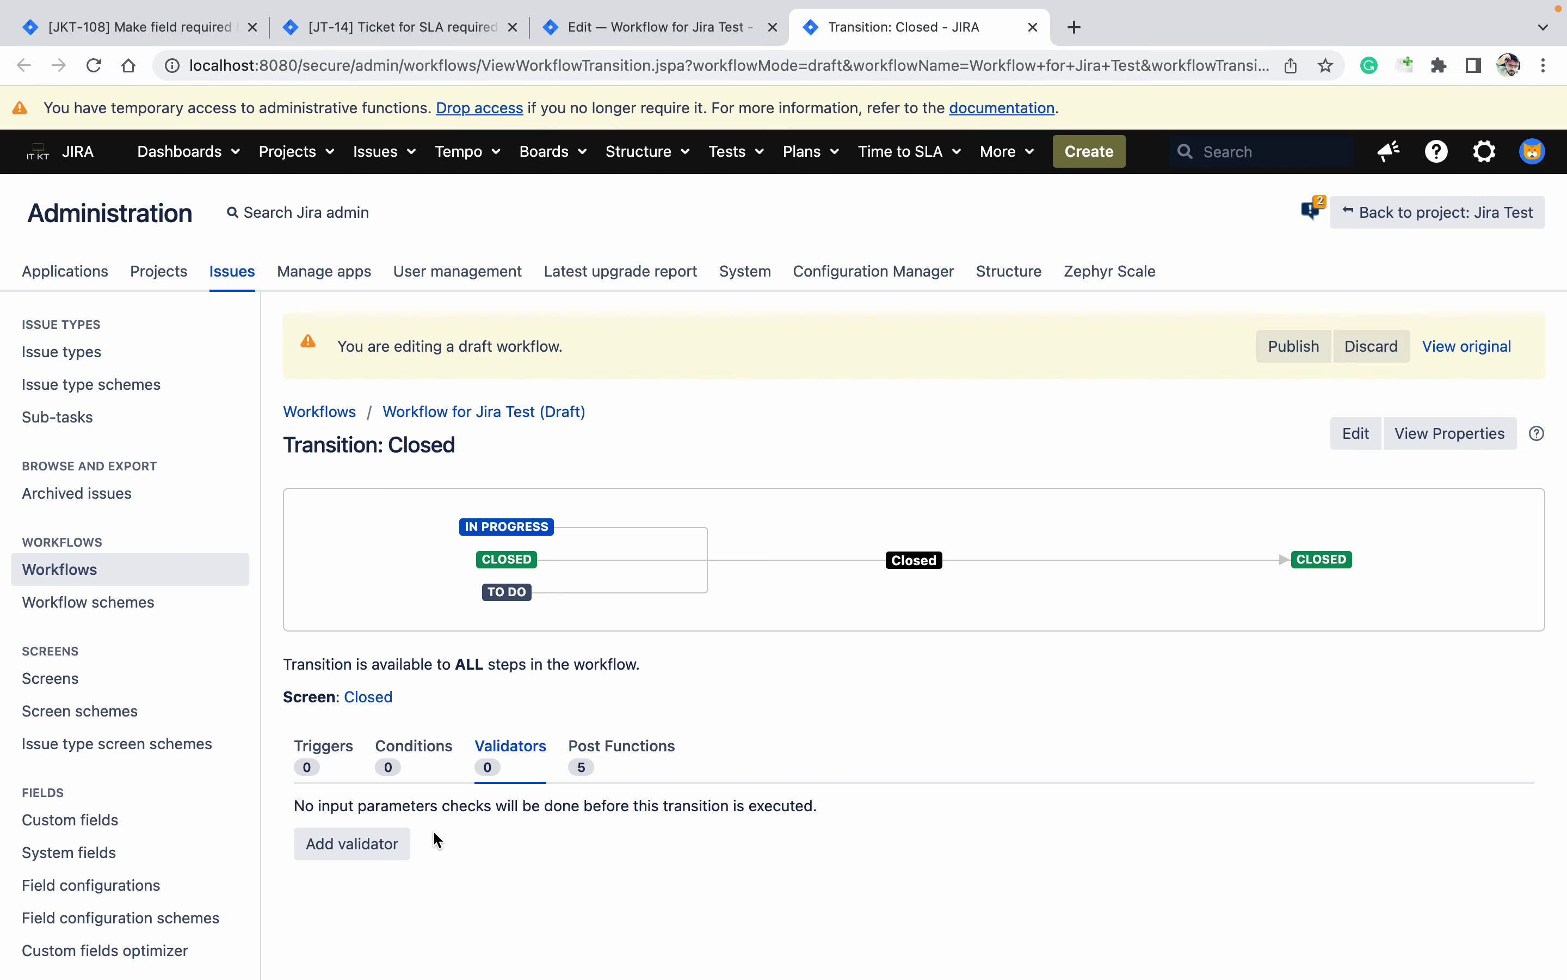
Add a validator to the Closed transition, choosing Fields Required Validator (JMWE app)
left_click(386, 846)
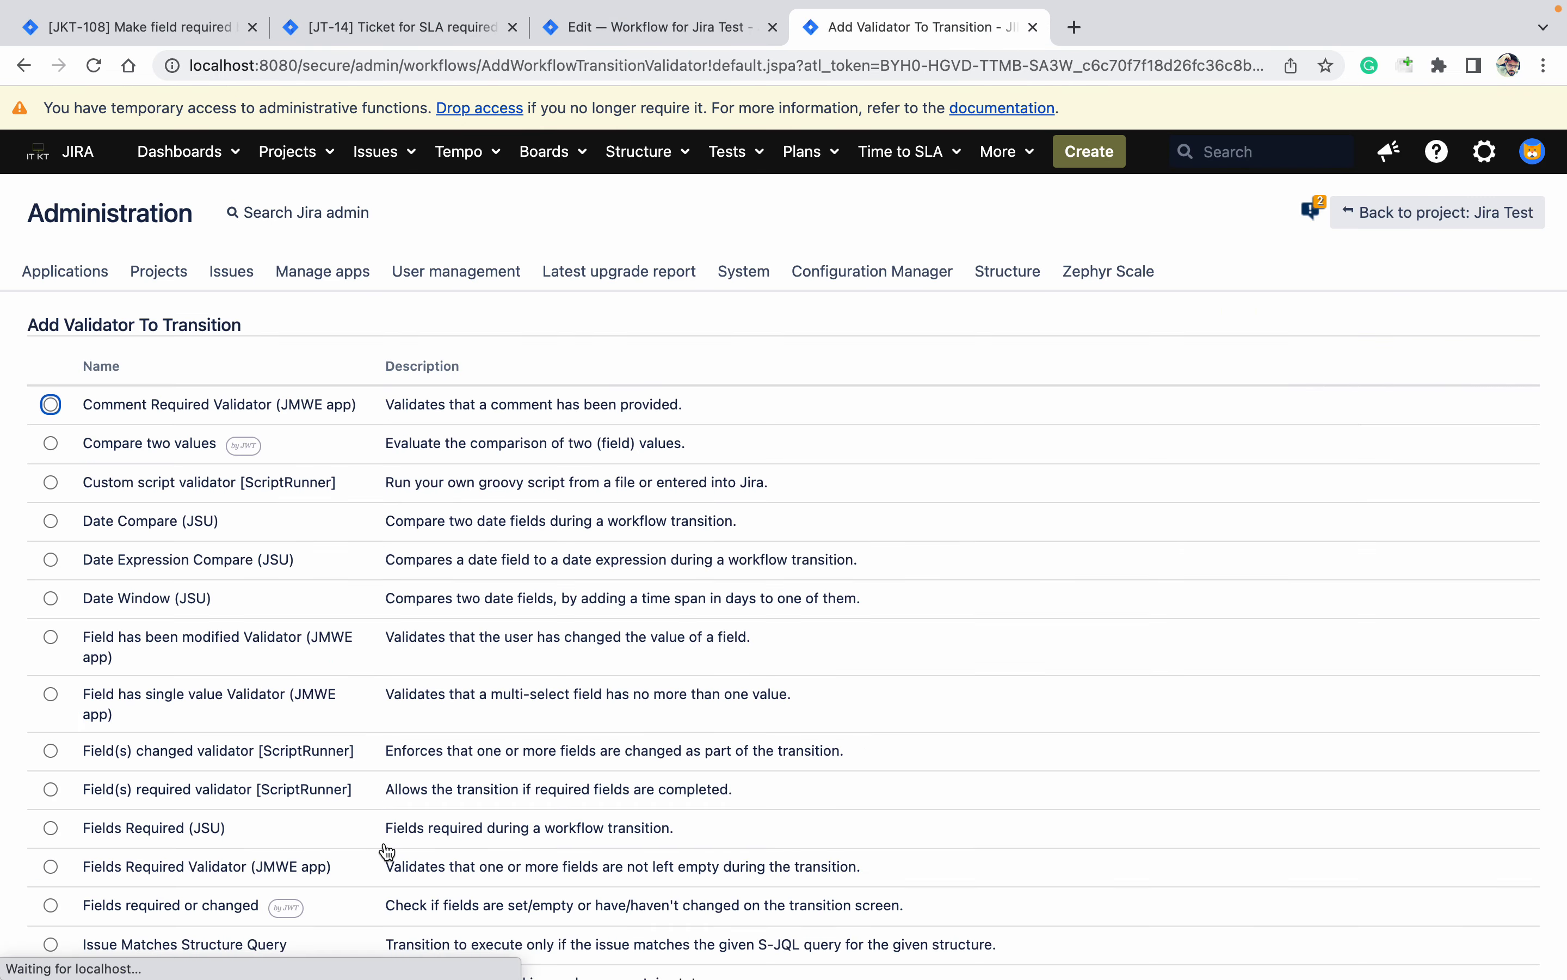
left_click(998, 319)
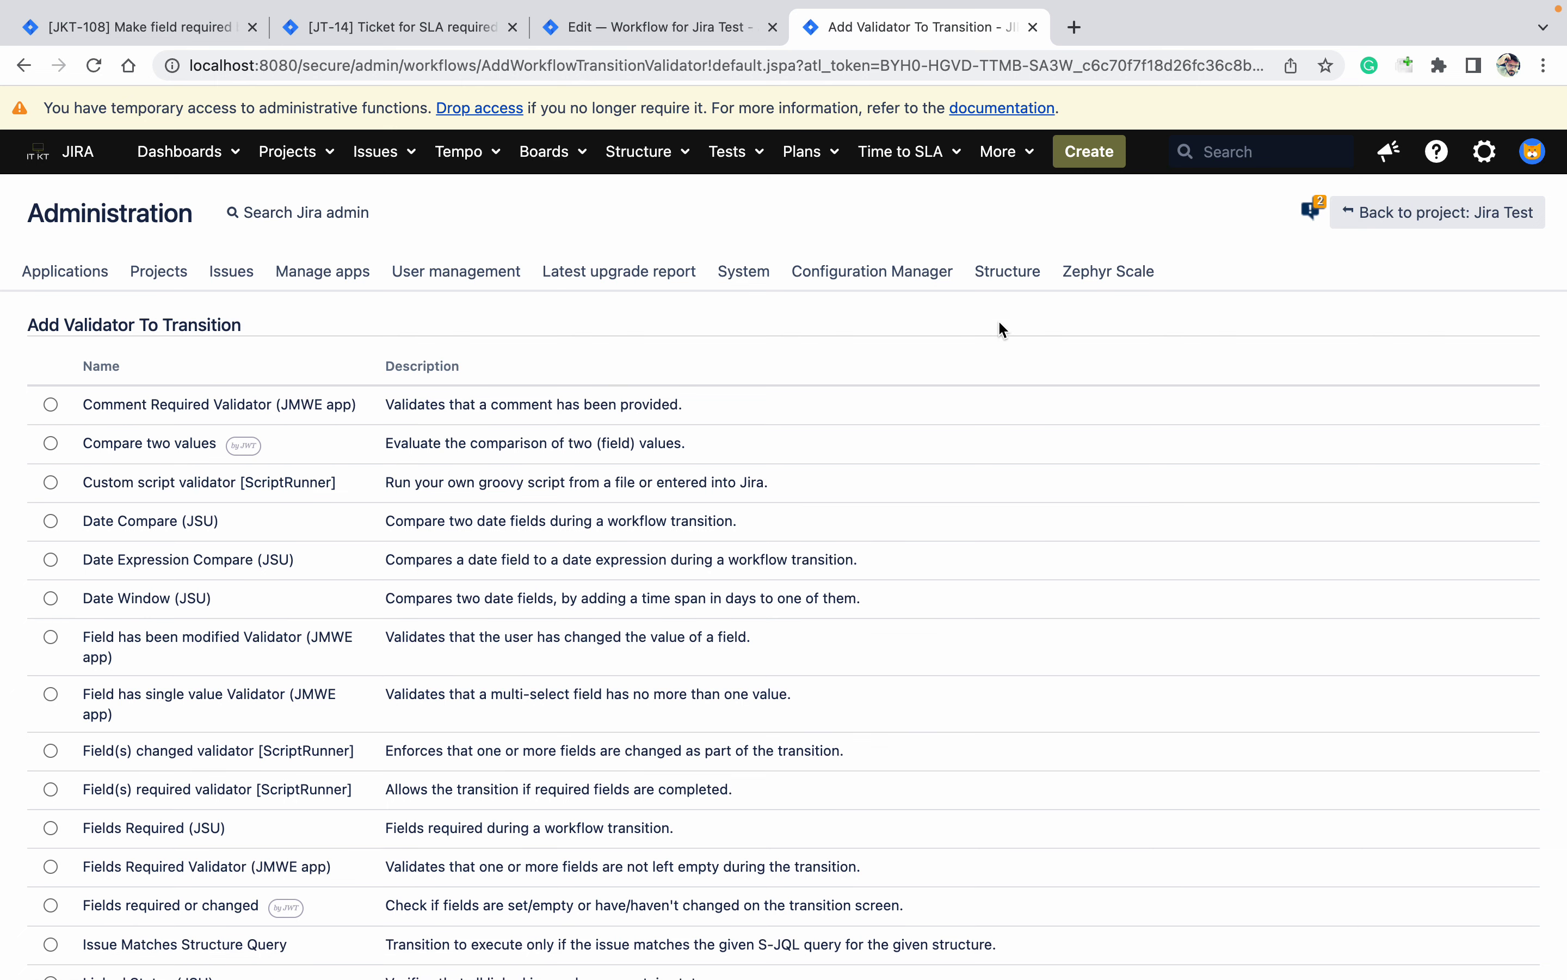
scroll(998, 330, "down", 3)
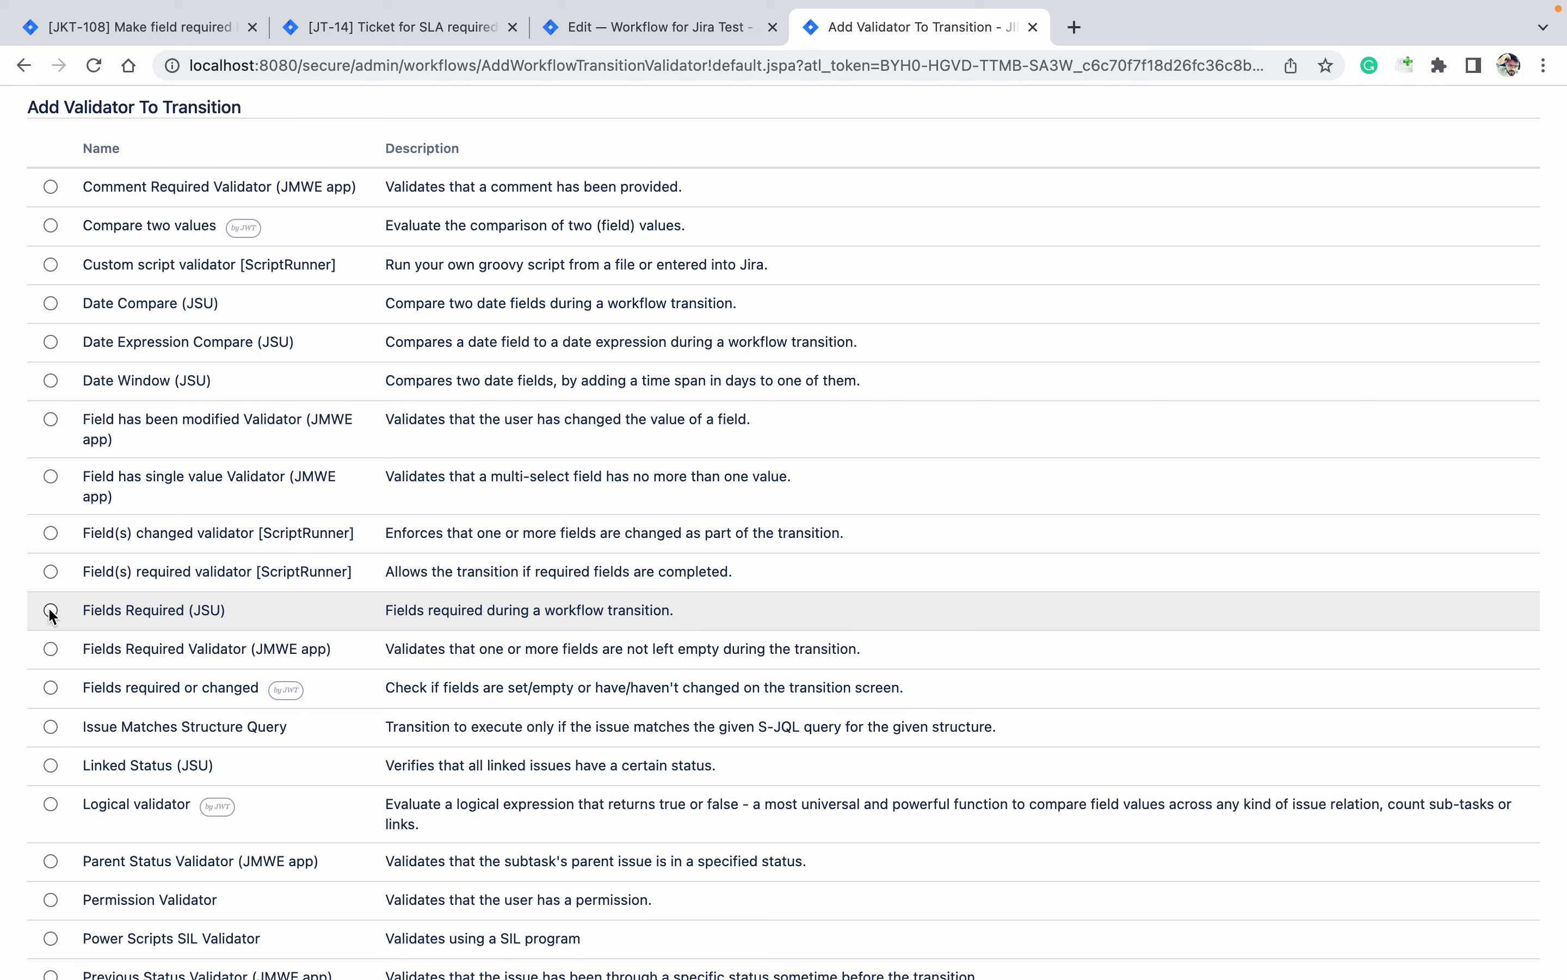
left_click(52, 648)
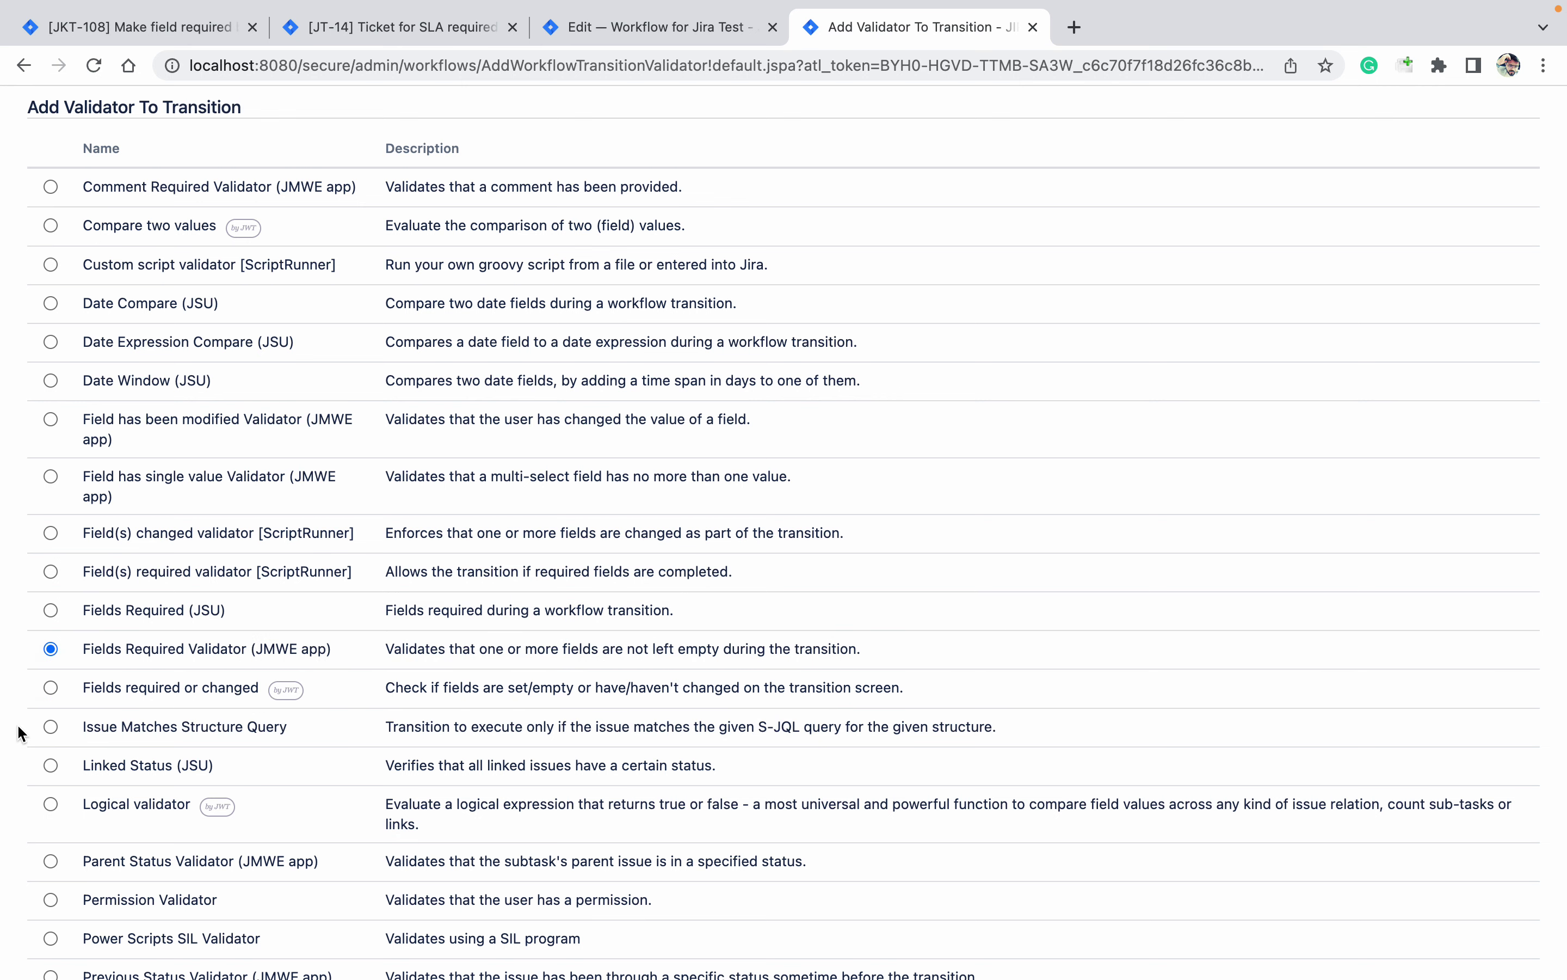
scroll(20, 732, "down", 10)
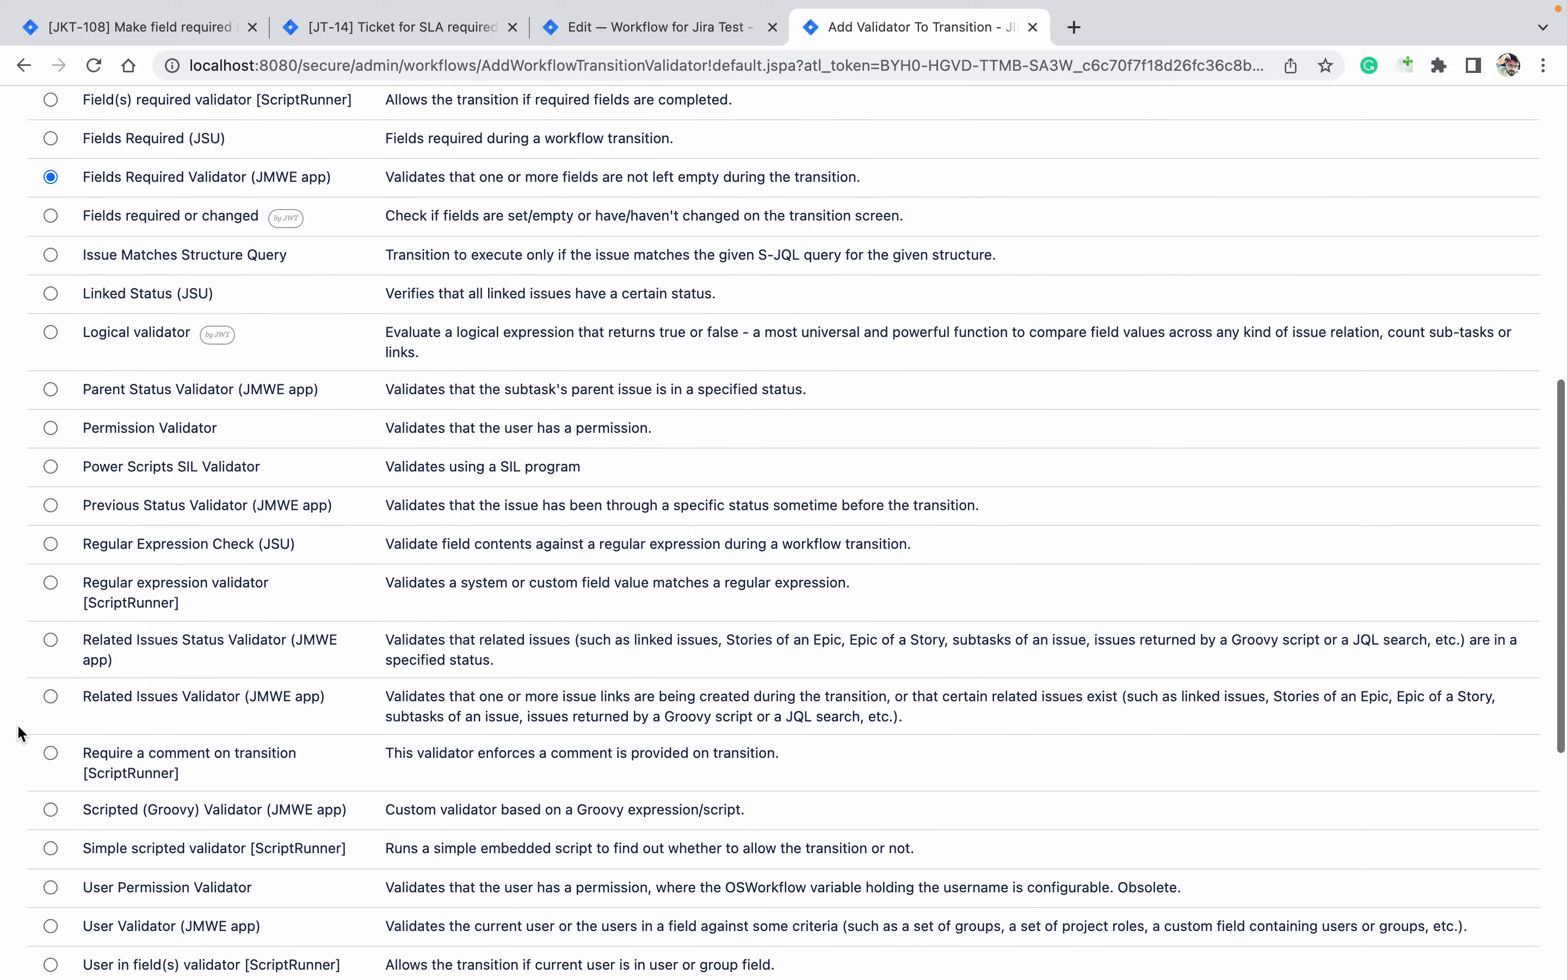
scroll(19, 732, "down", 4)
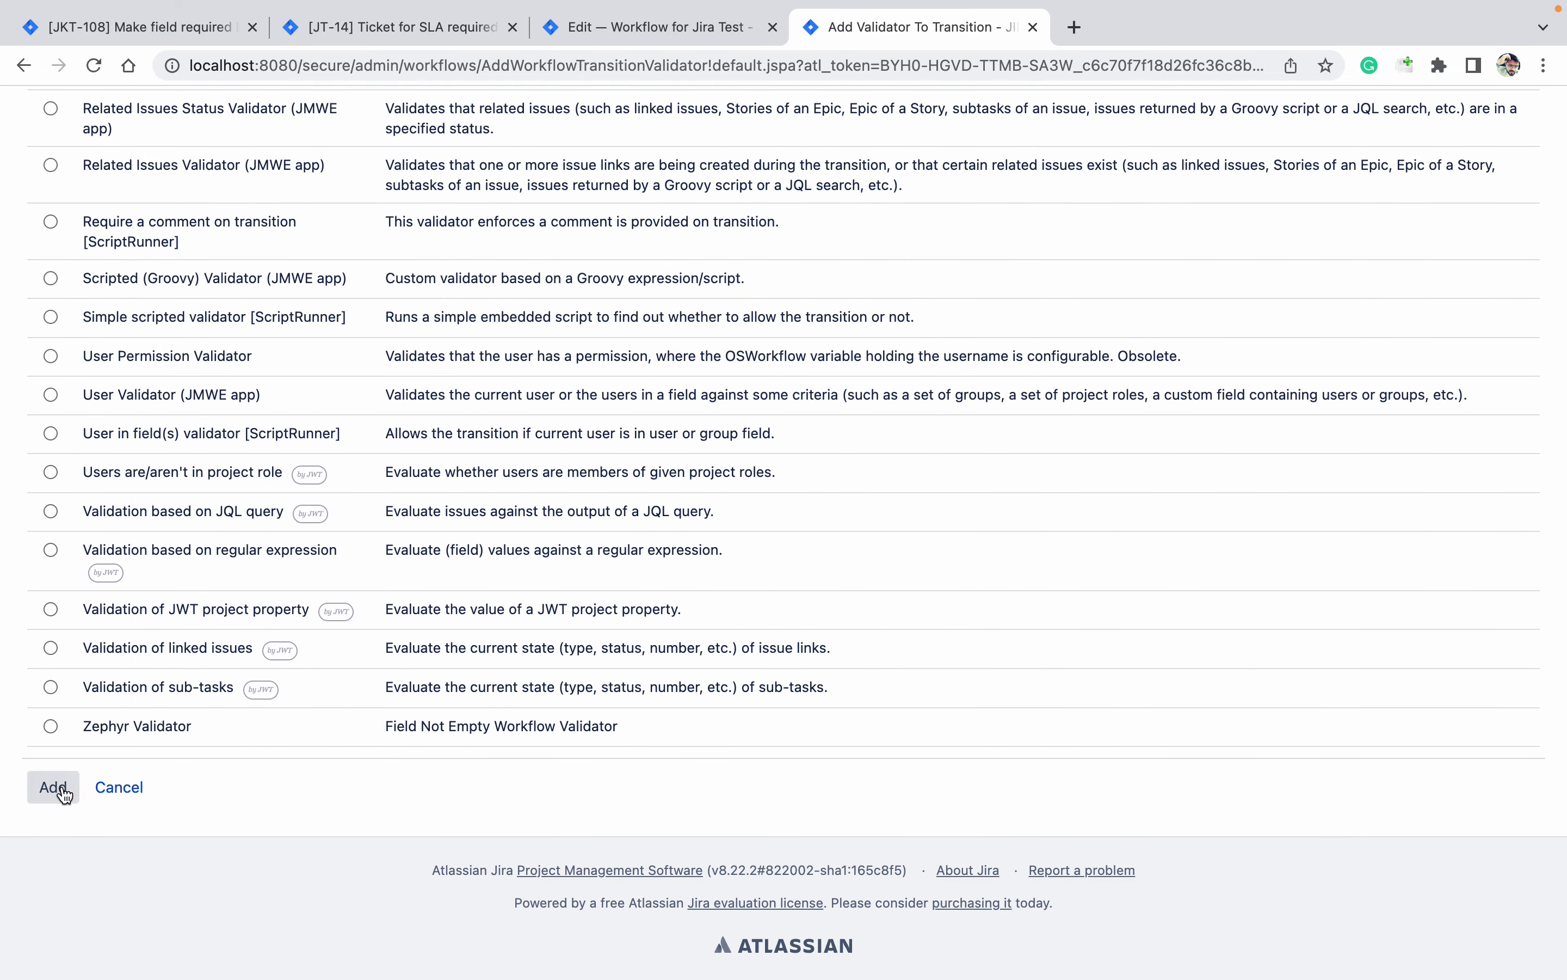
left_click(64, 792)
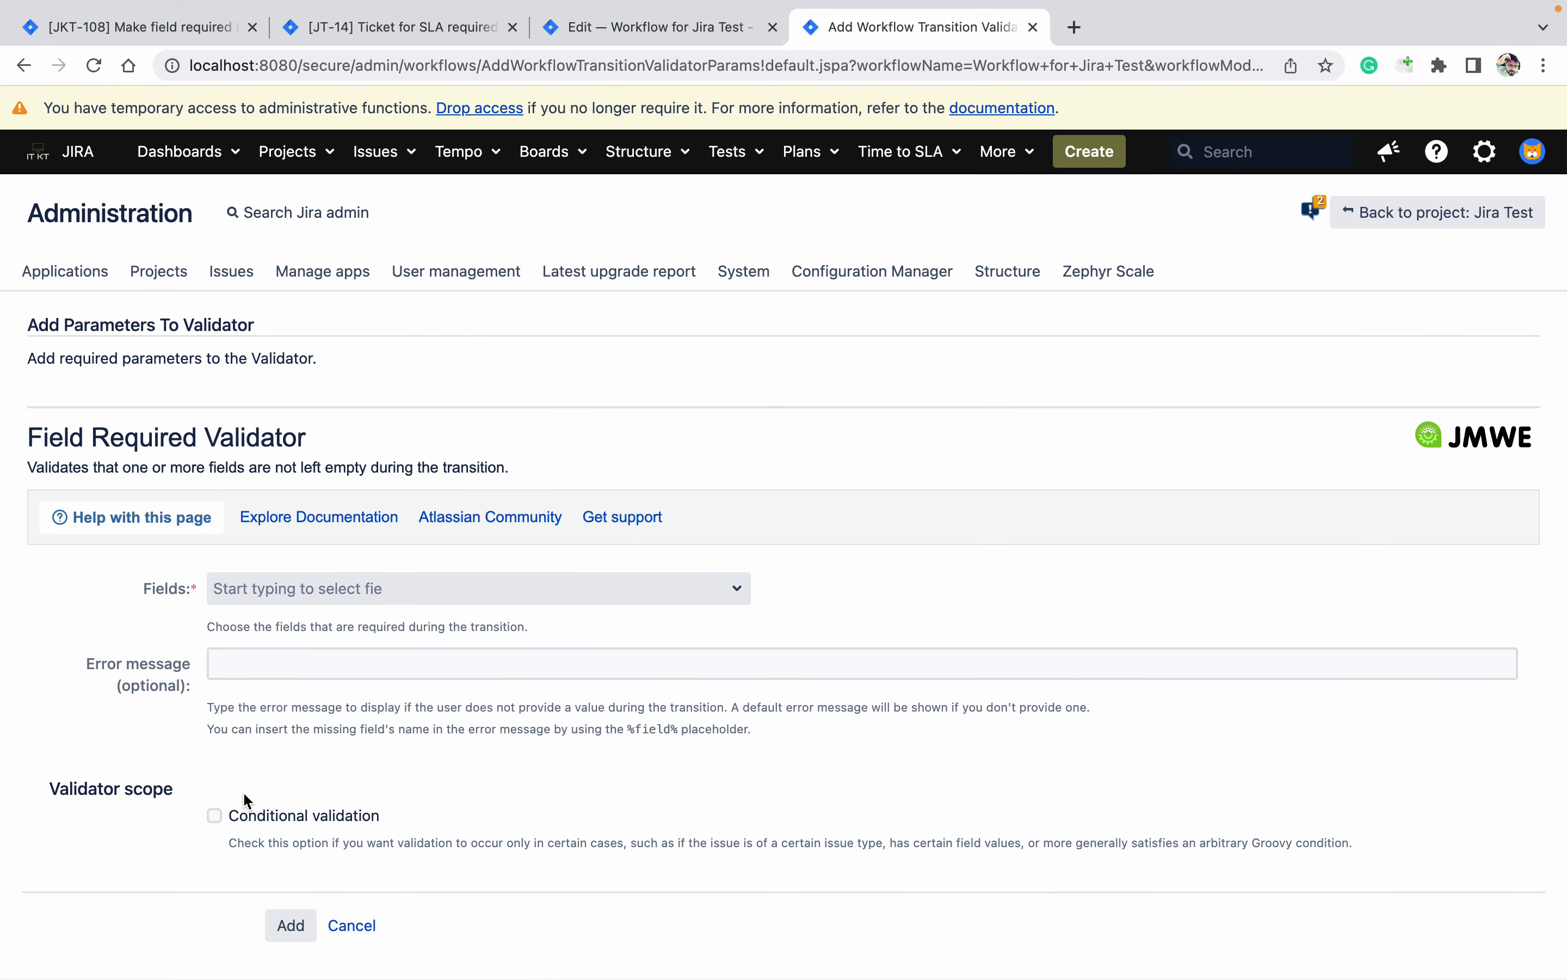
Make RCA the required field and enable Conditional validation
type("rcs")
key("BackSpace")
type("a")
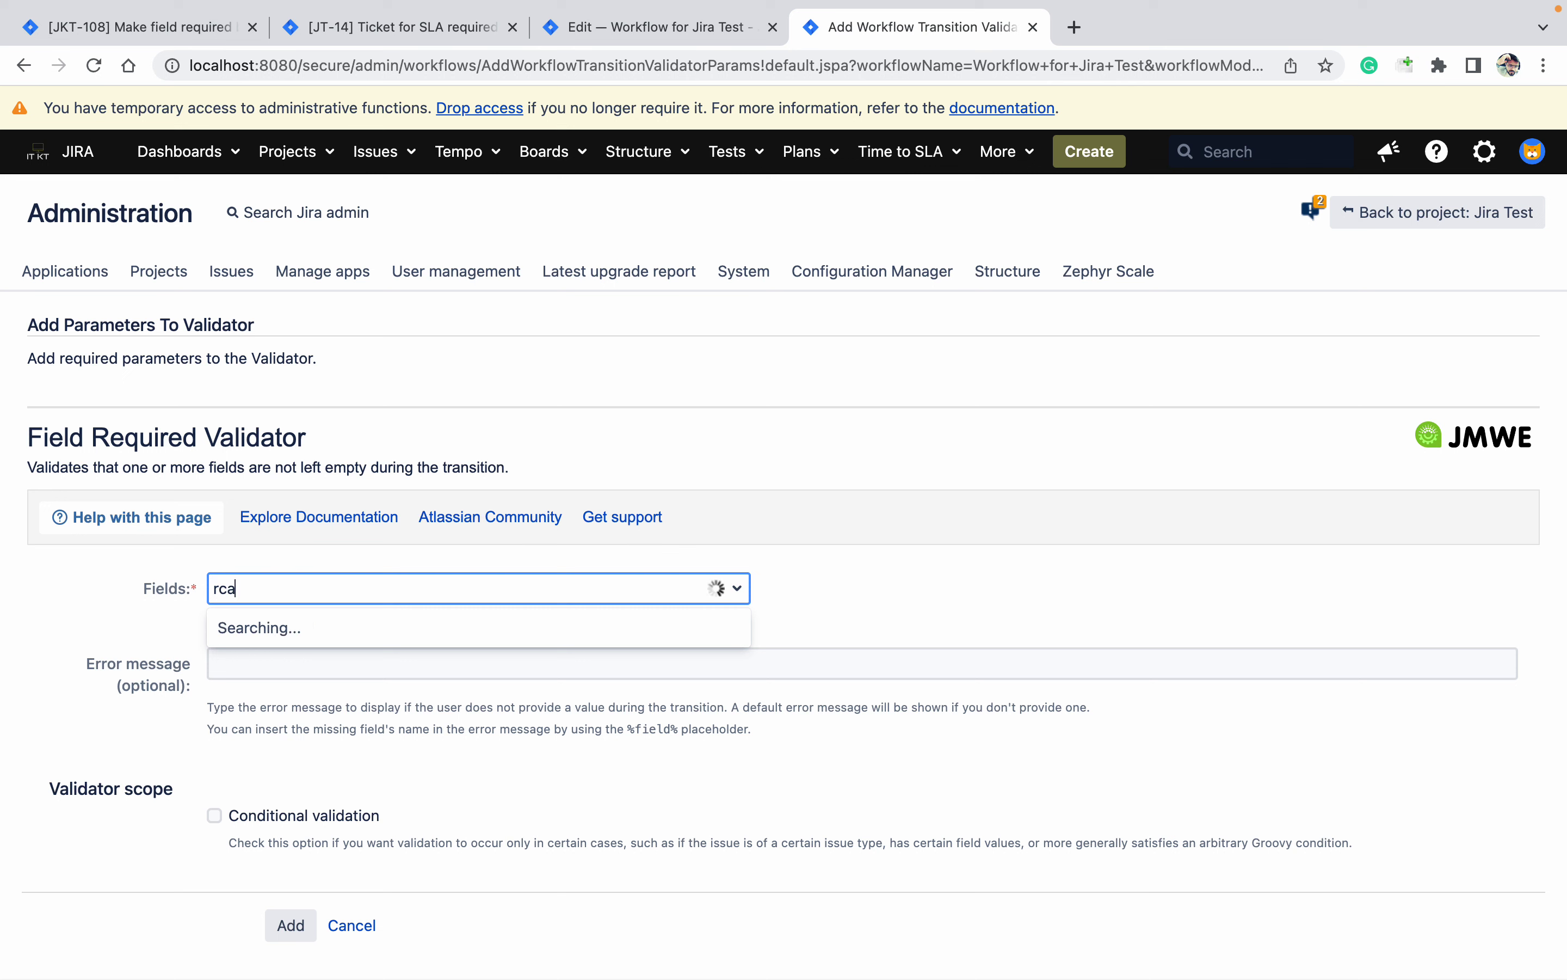
left_click(361, 628)
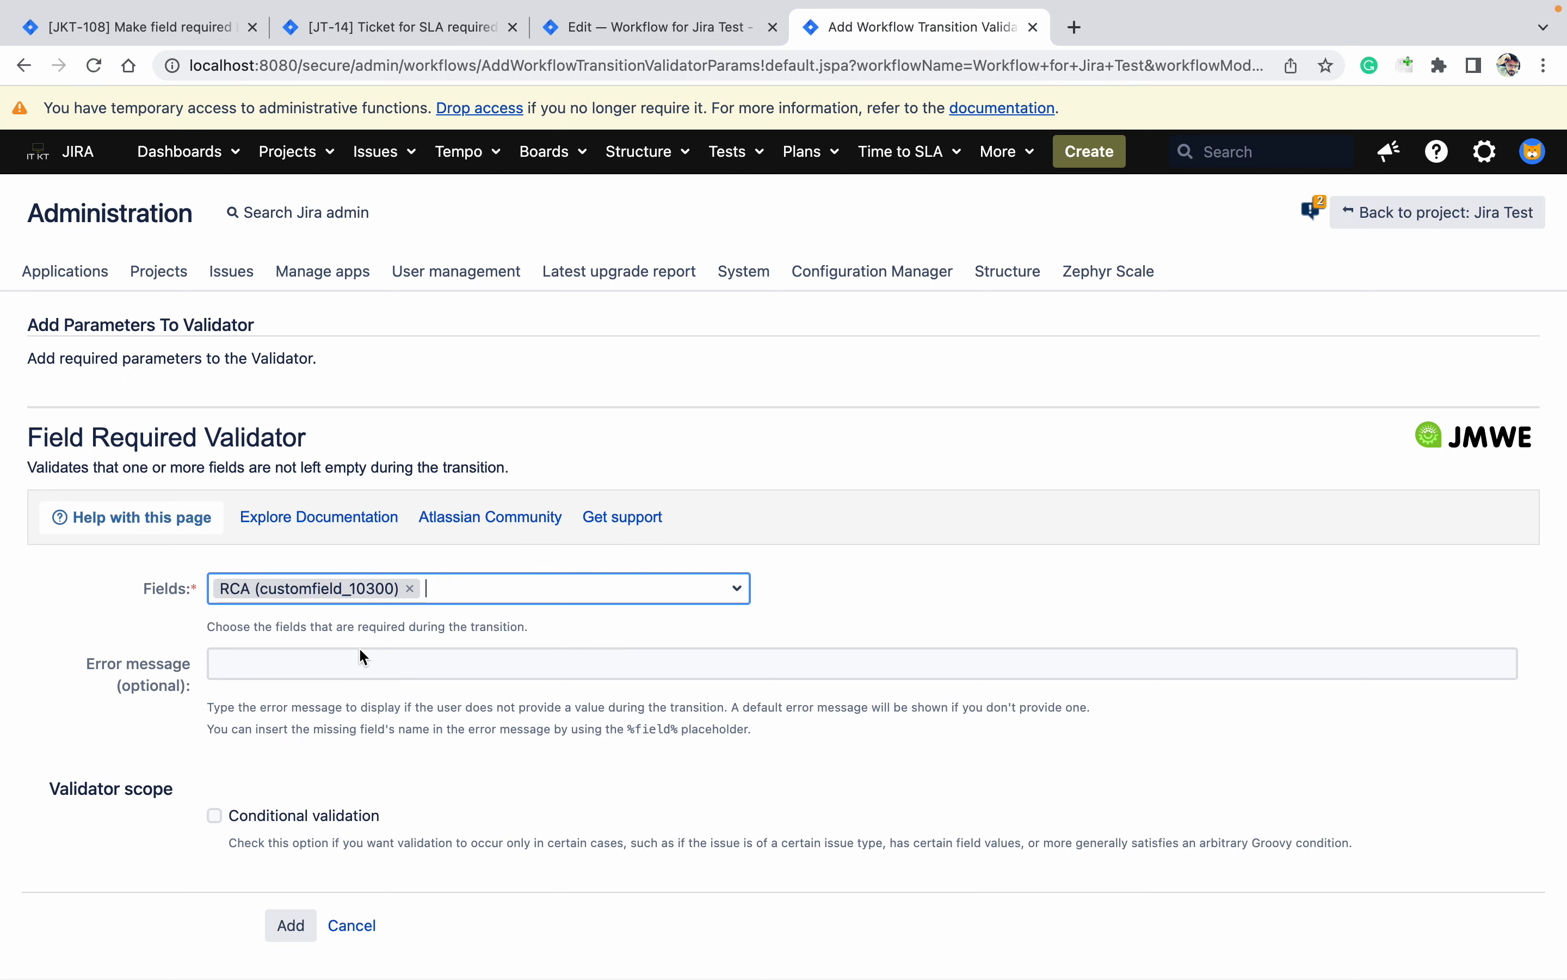
left_click(216, 815)
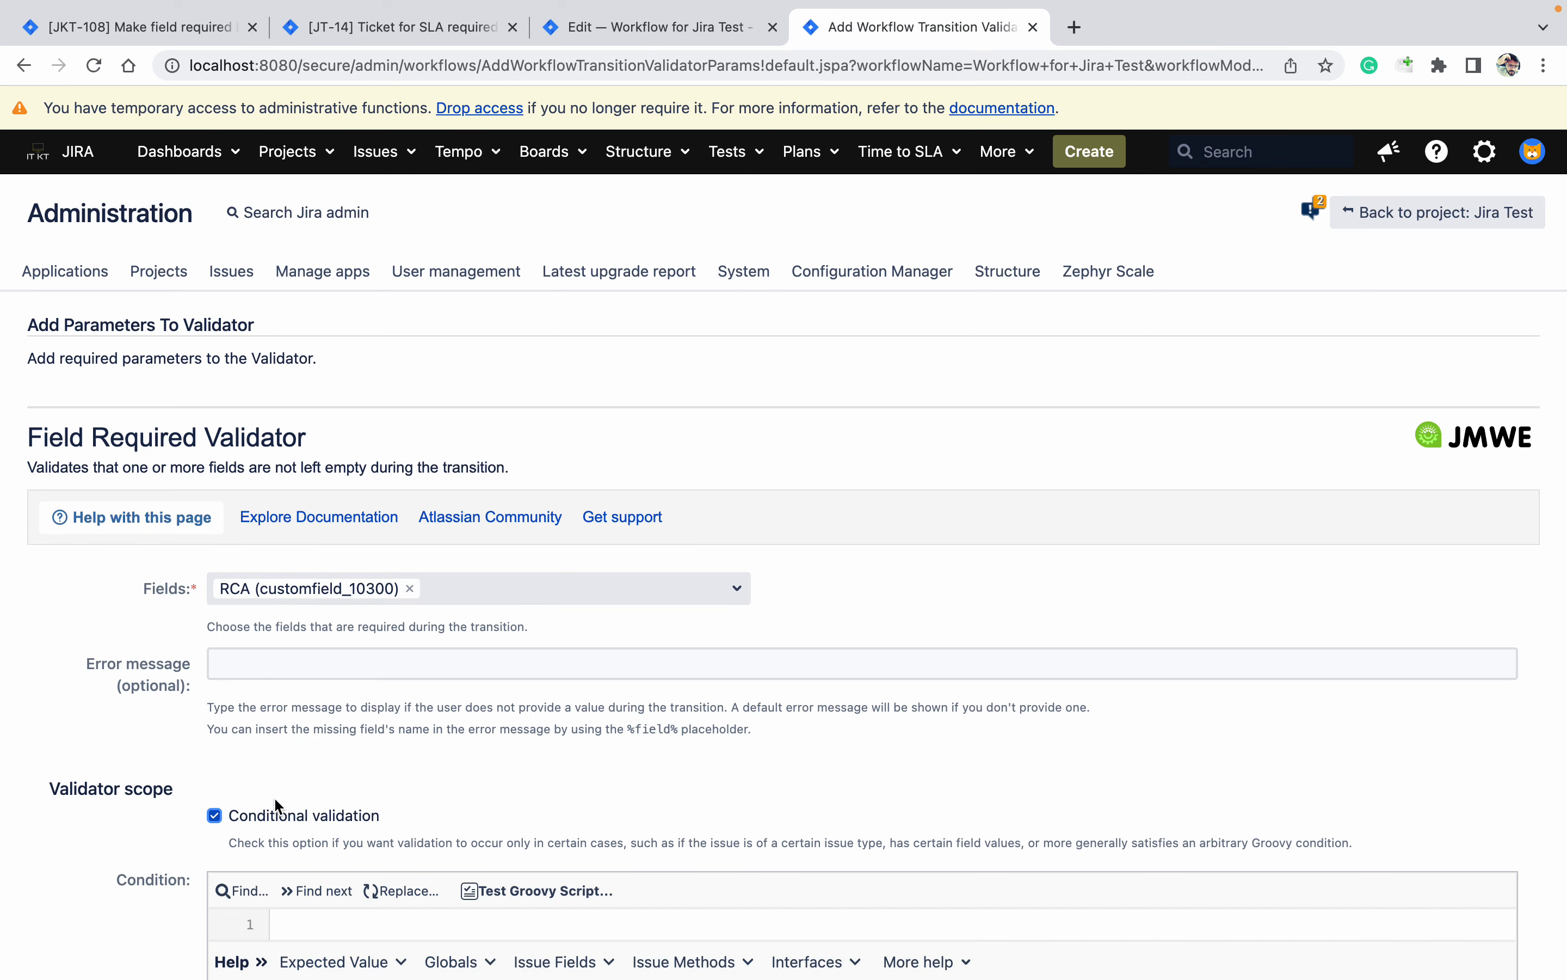
Insert an Instance getAsString string-comparison snippet into the condition from the Issue Fields help
scroll(386, 778, "down", 2)
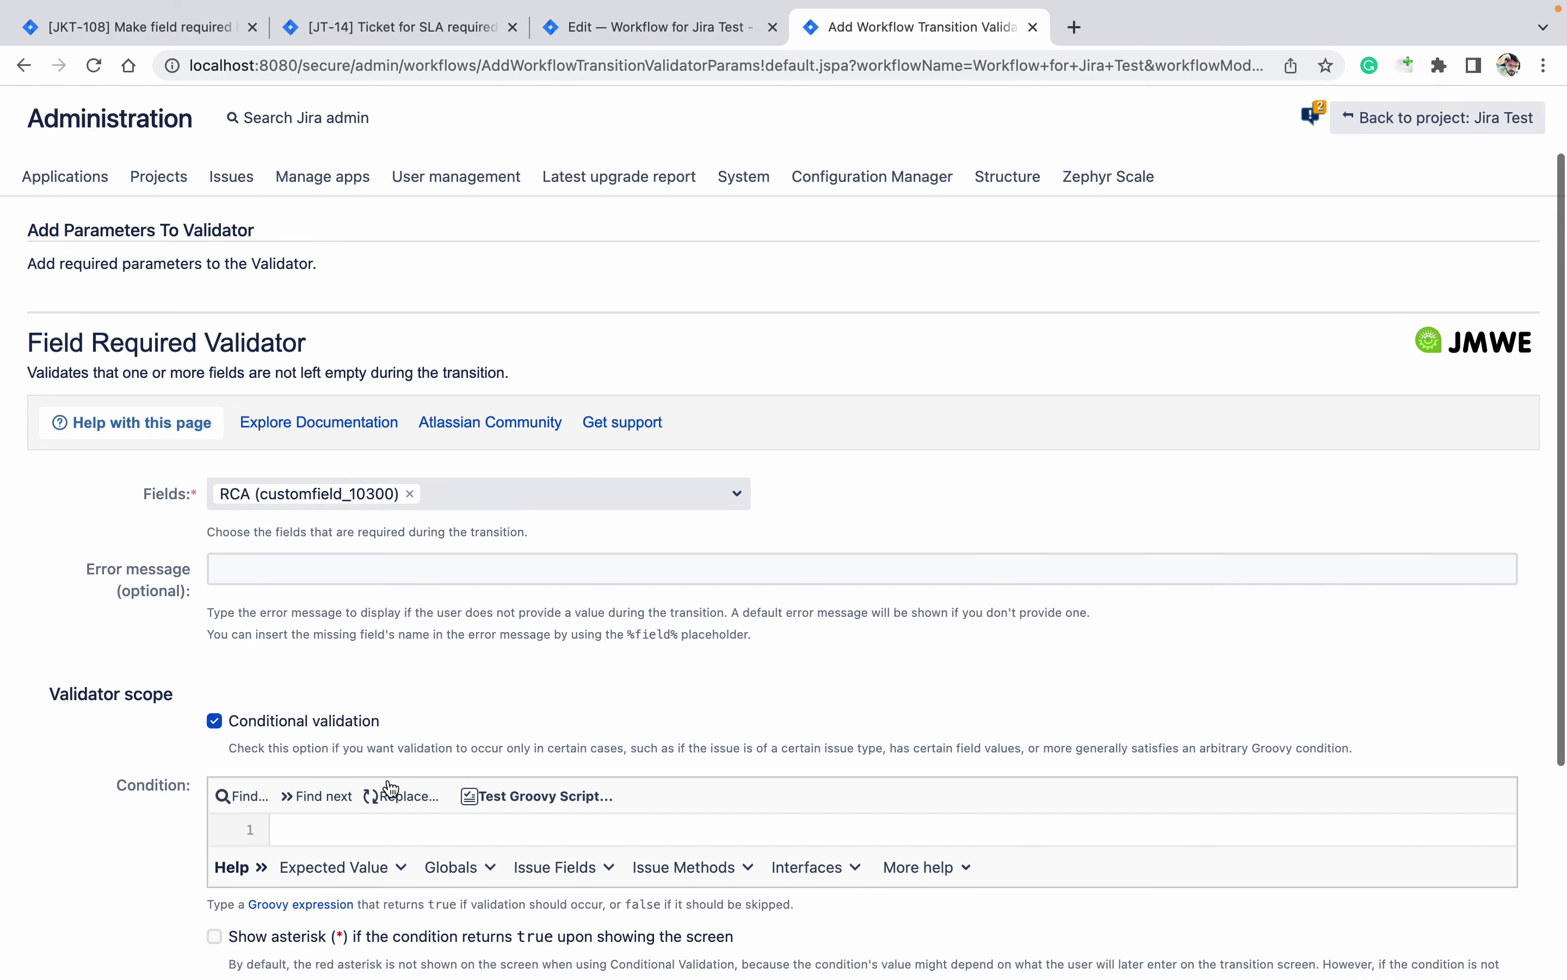
scroll(391, 789, "down", 3)
left_click(548, 713)
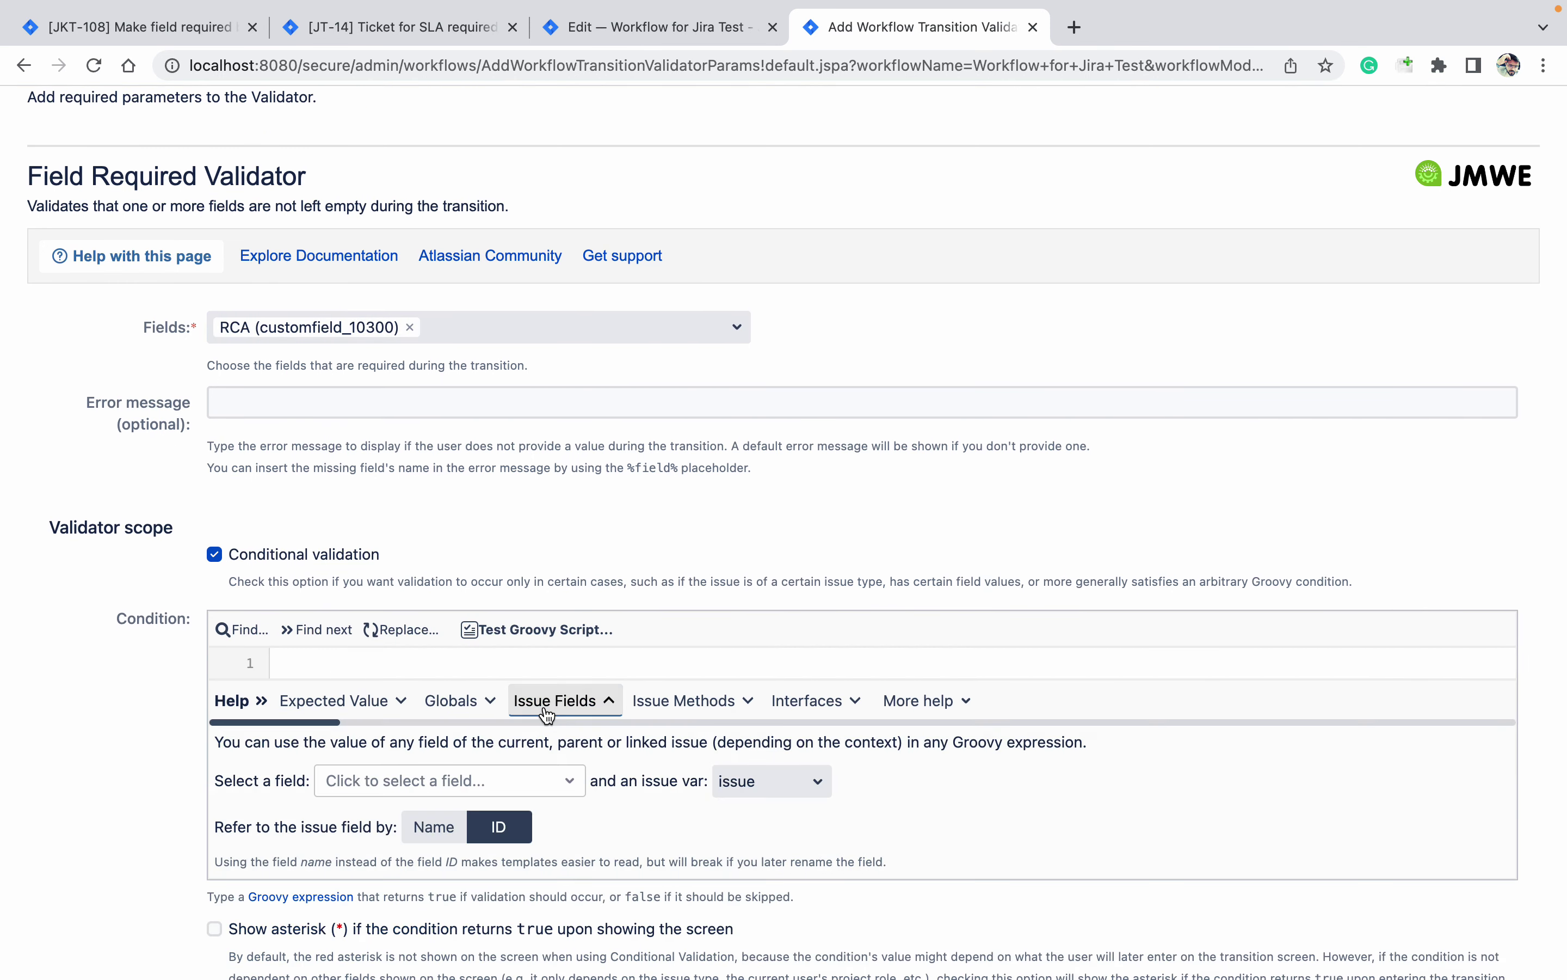
left_click(473, 771)
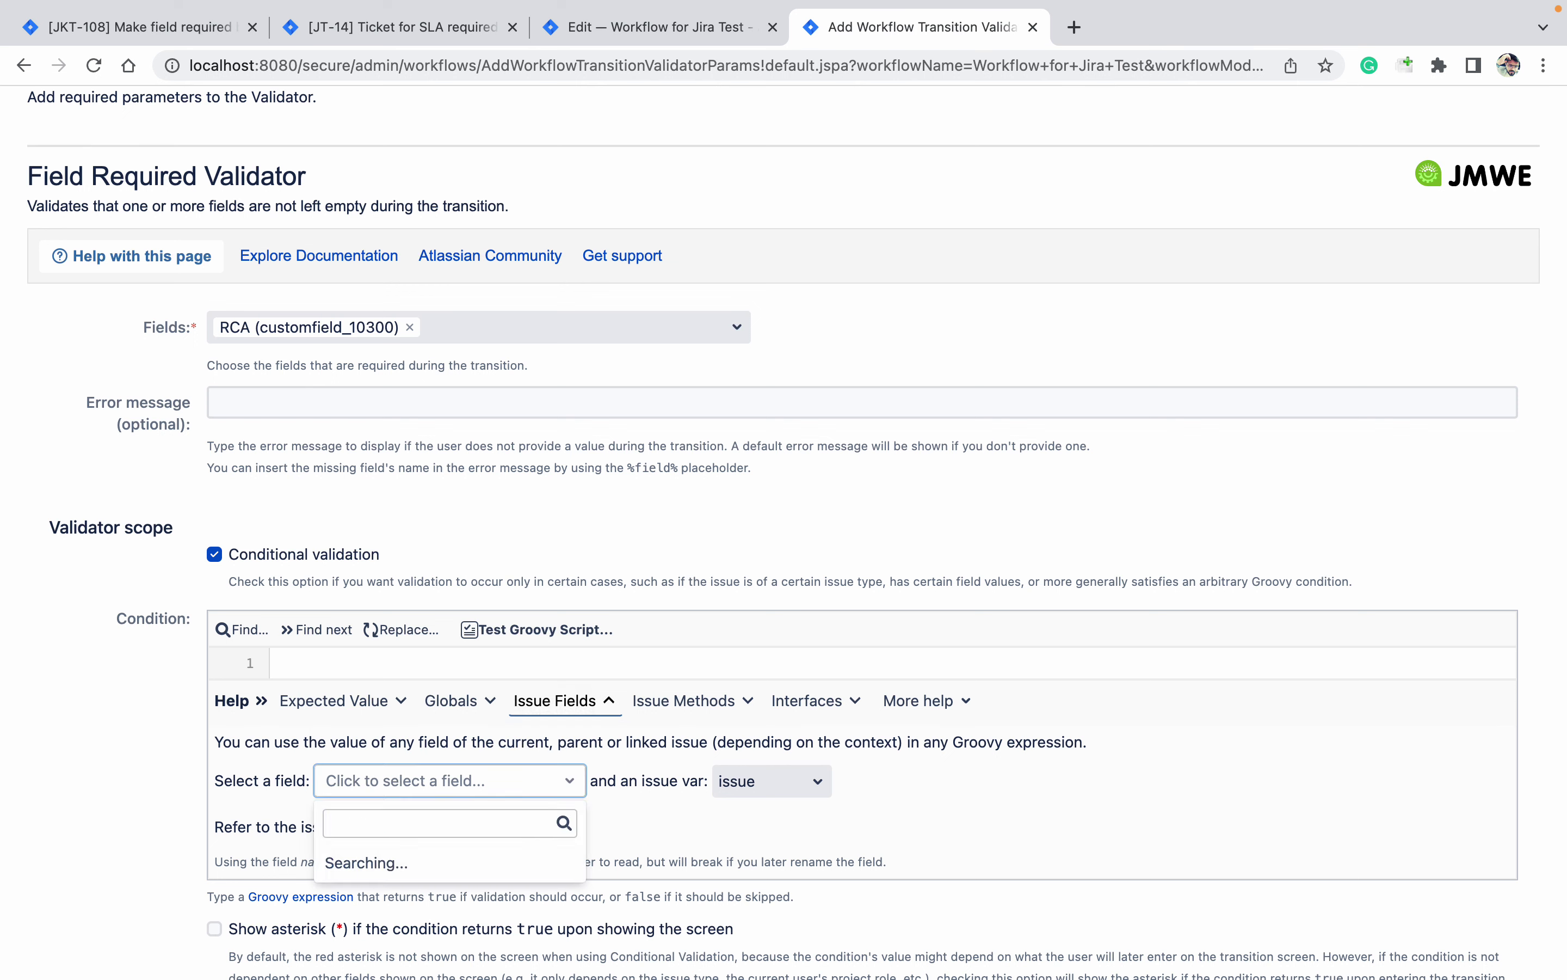
type("ins")
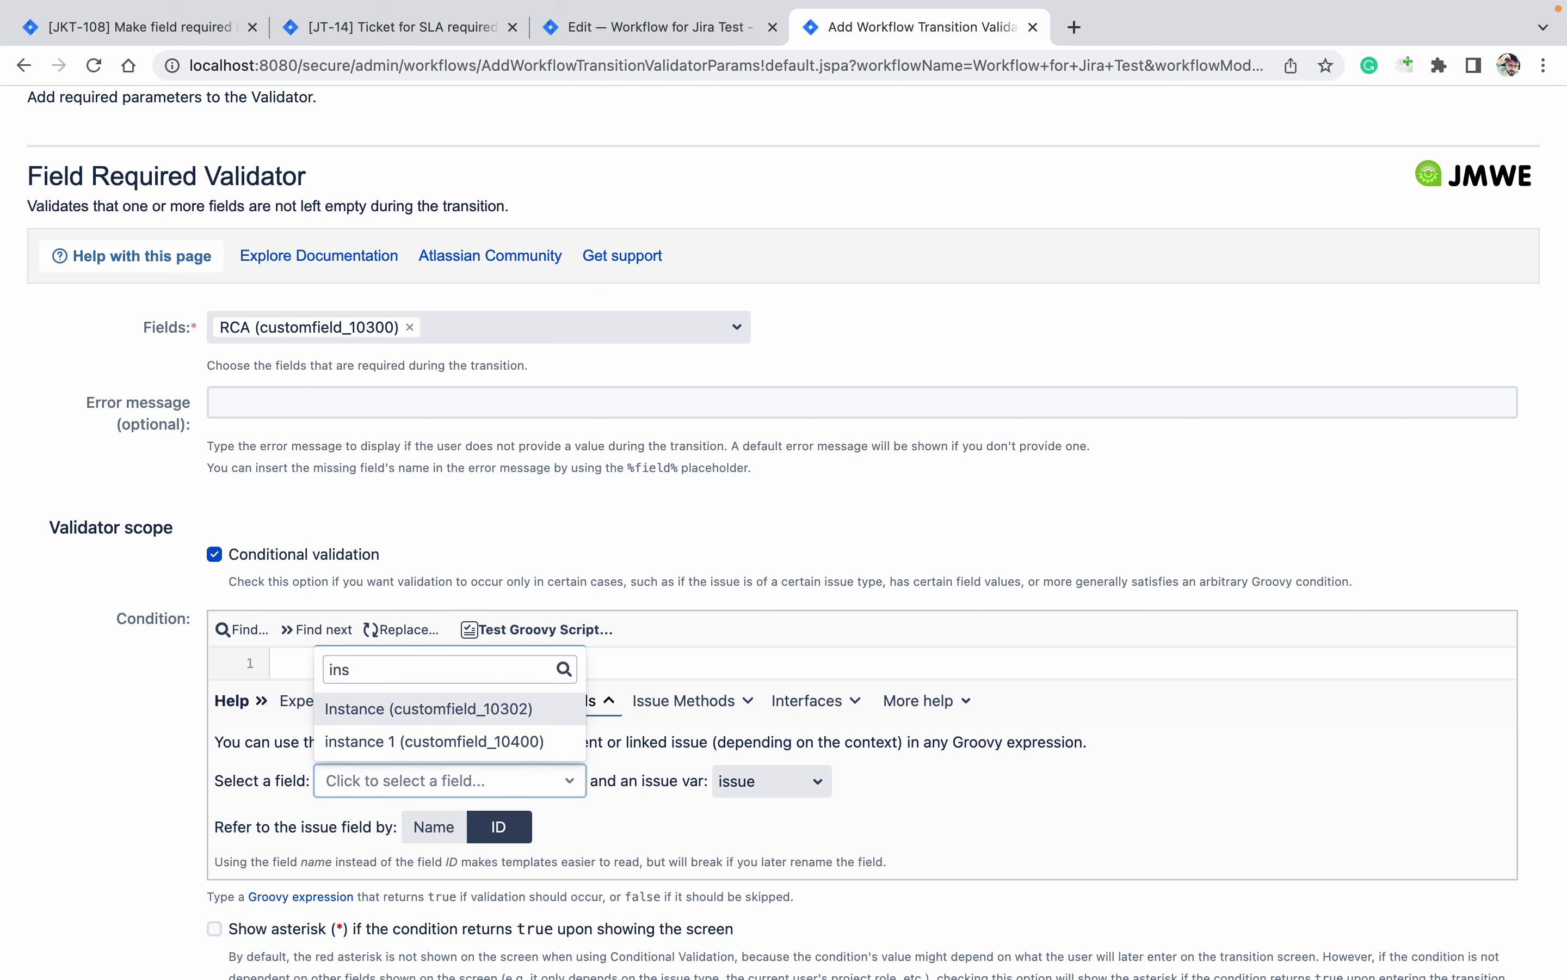
left_click(447, 713)
left_click(57, 770)
scroll(58, 770, "down", 2)
scroll(58, 770, "down", 4)
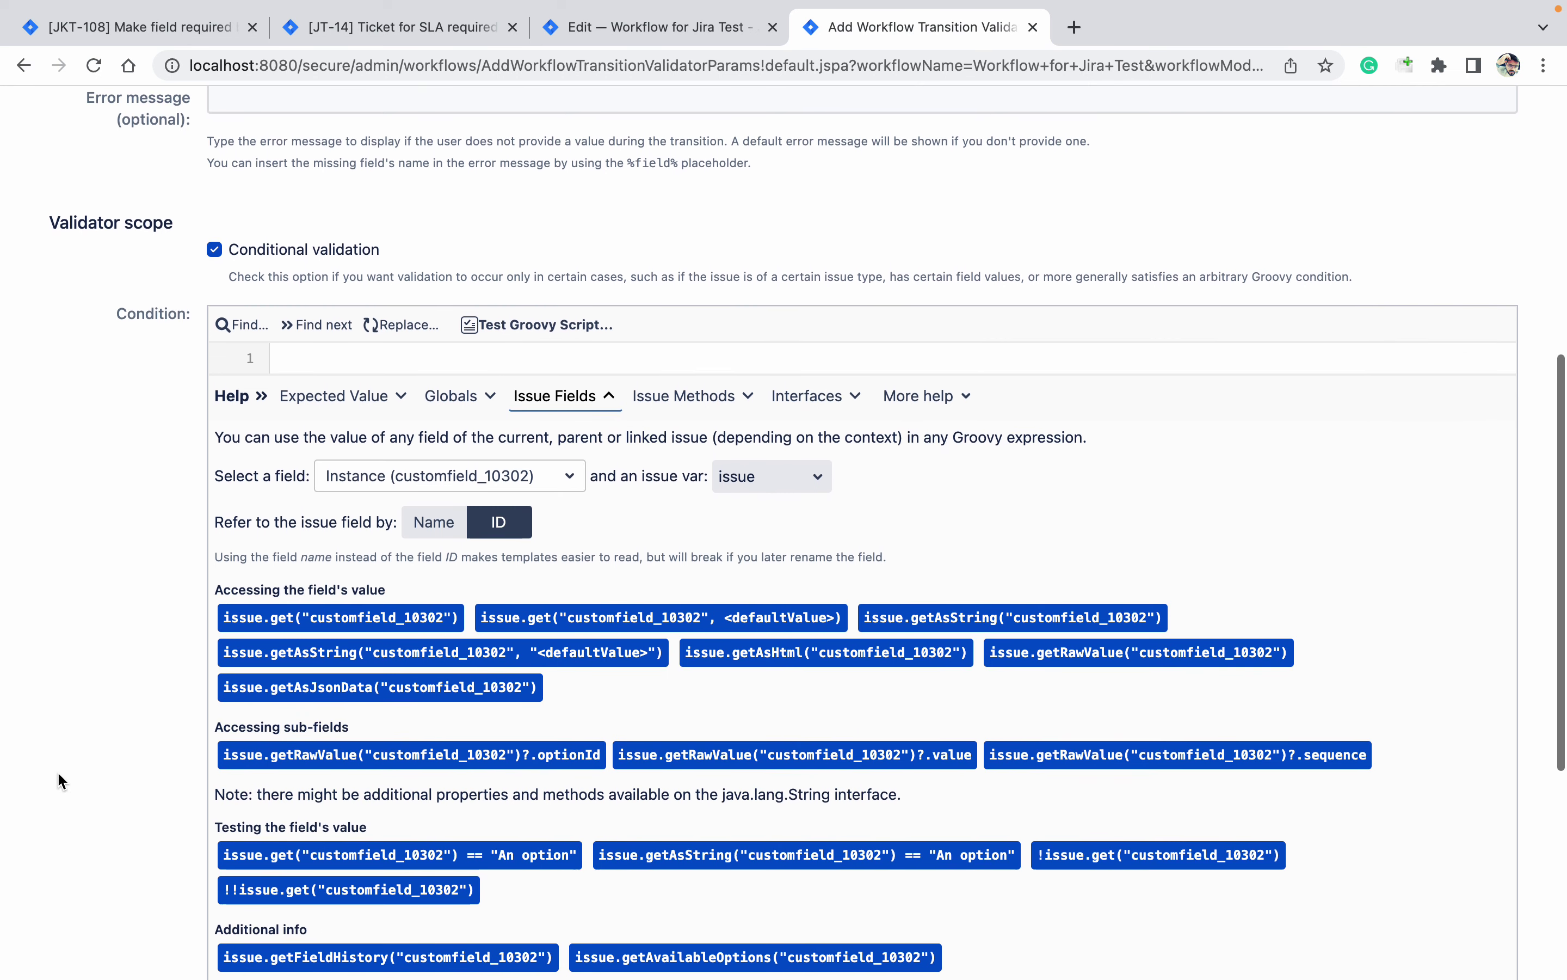
left_click(907, 855)
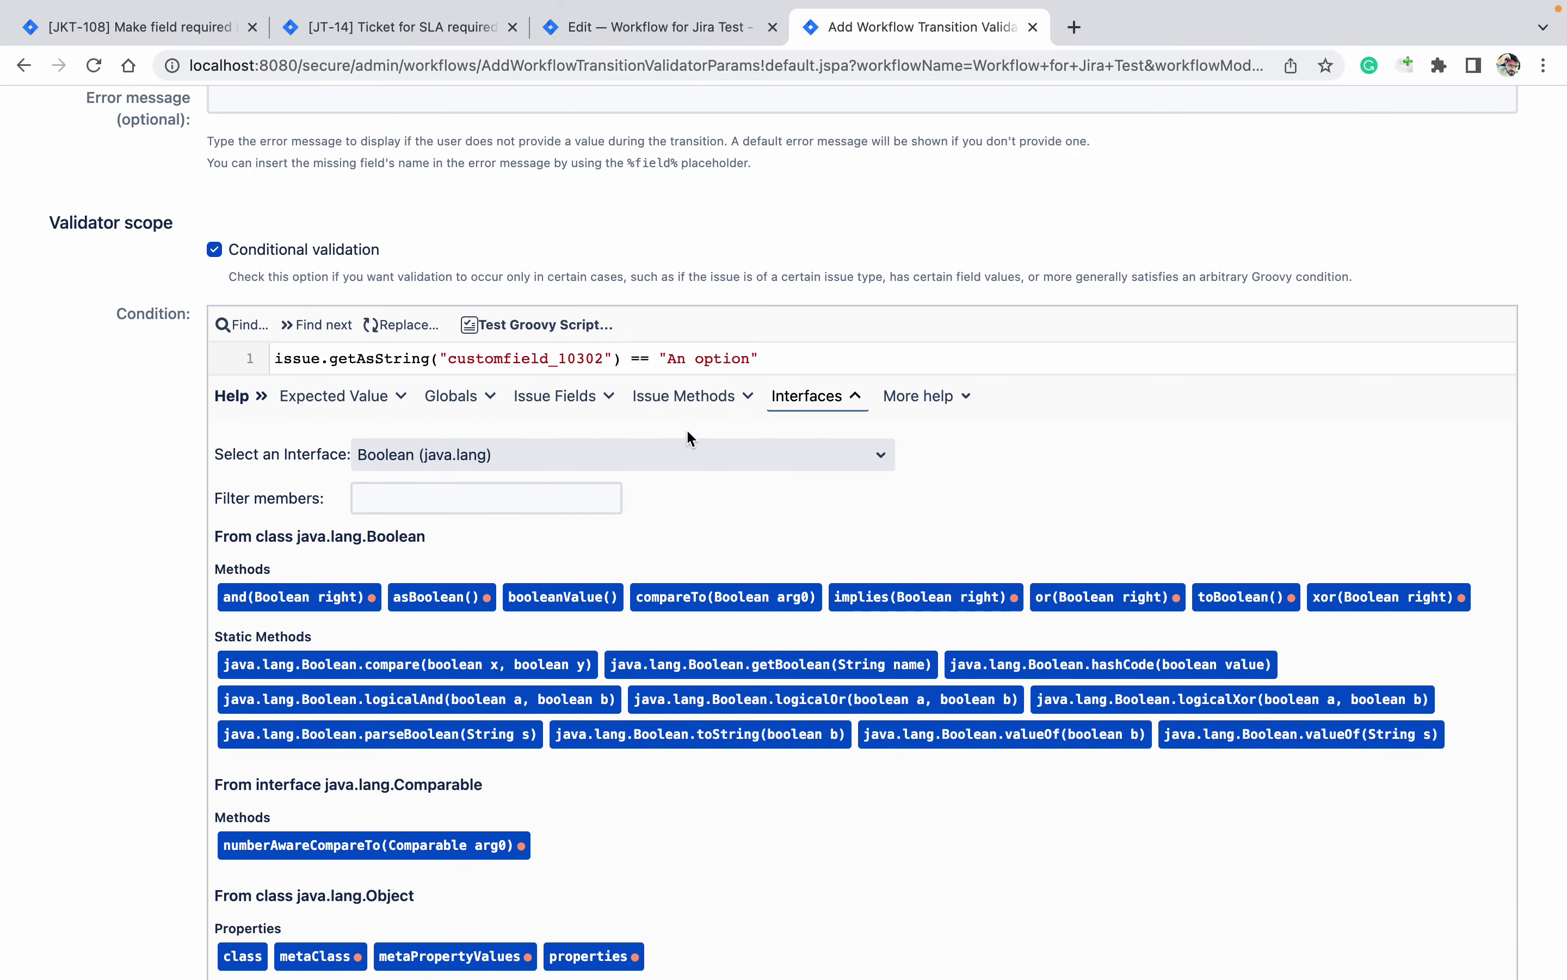
Replace the placeholder 'An option' with Prod, then go back to the JT-14 tab
left_click_drag(753, 358, 674, 358)
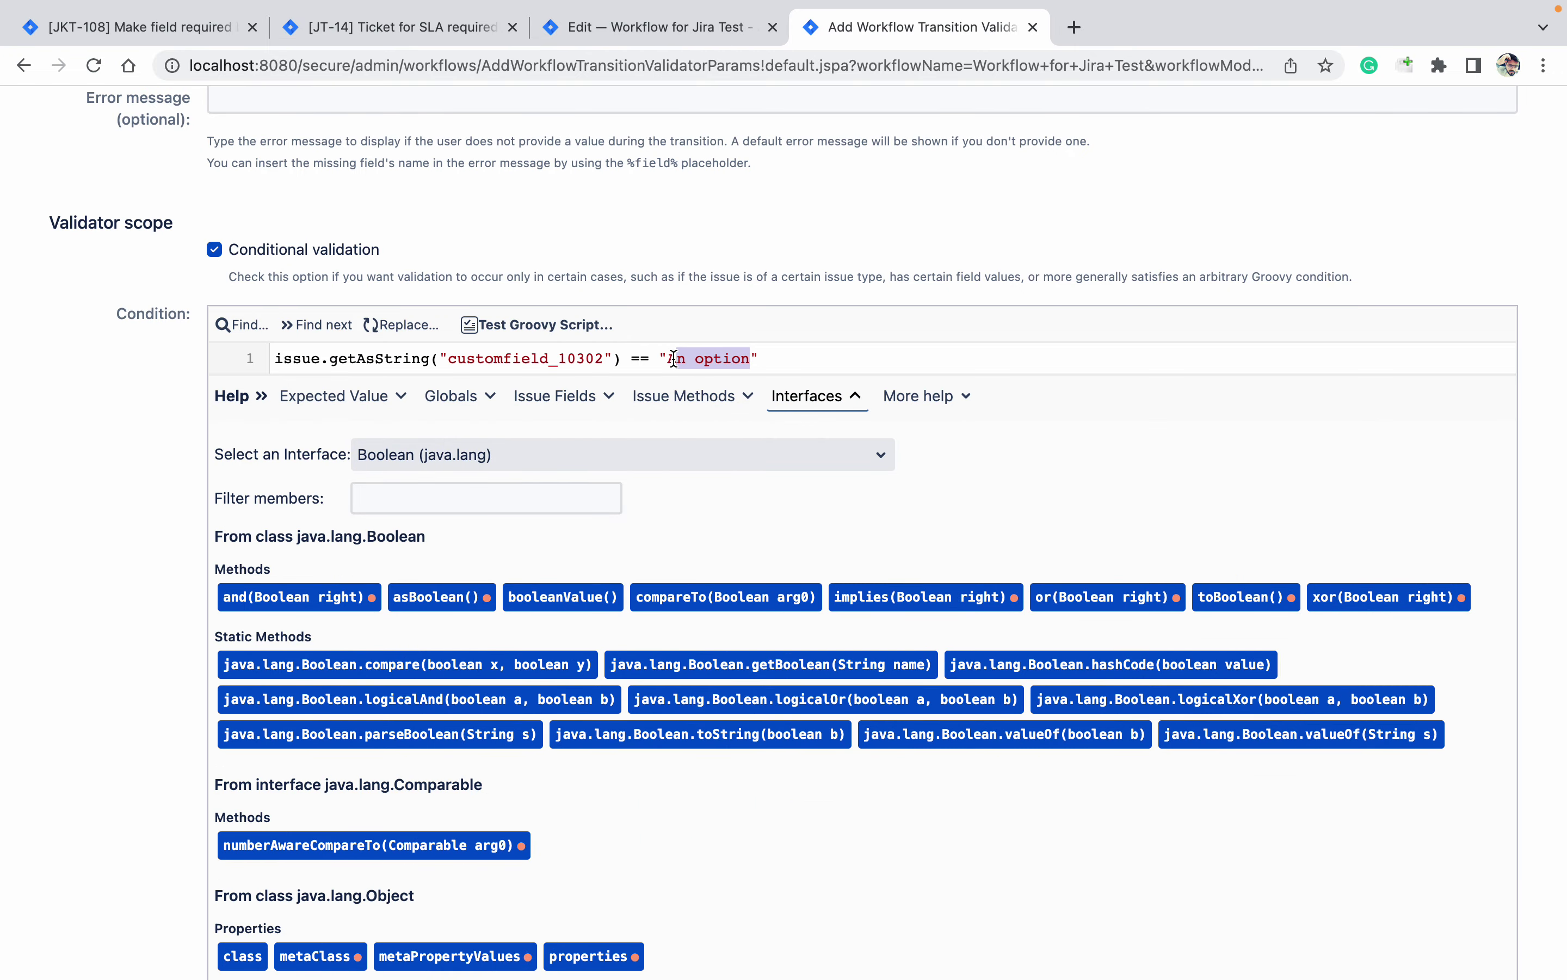
type("Prod")
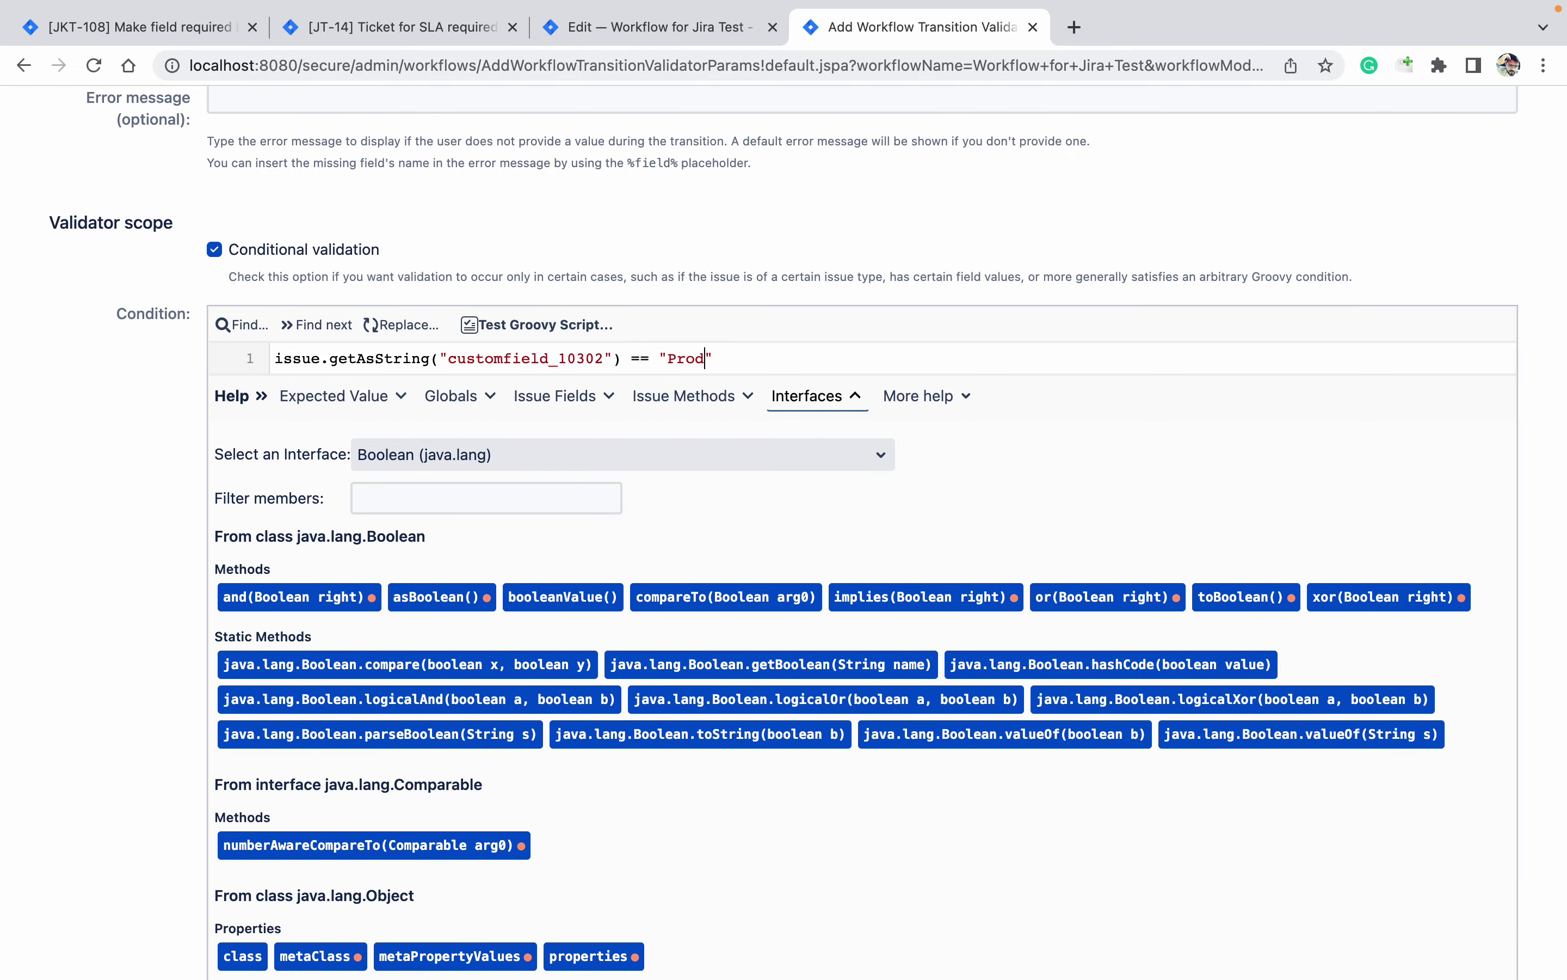
left_click(405, 28)
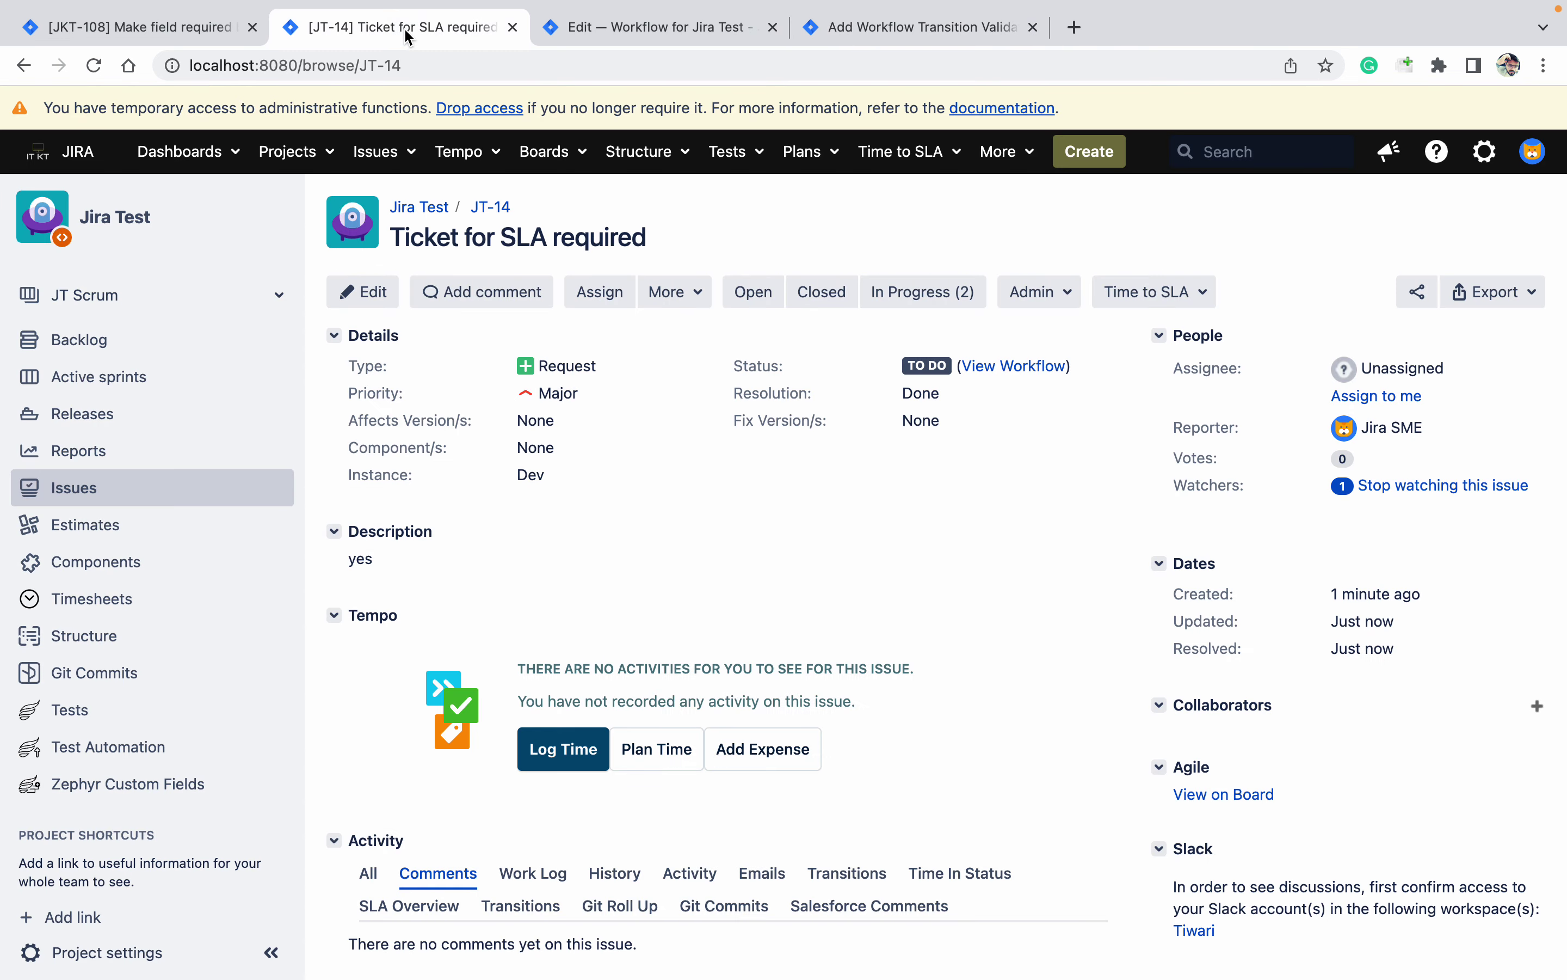
Check JT-14's Instance values, leaving it at Dev, then return to the validator tab
left_click(566, 475)
left_click(565, 473)
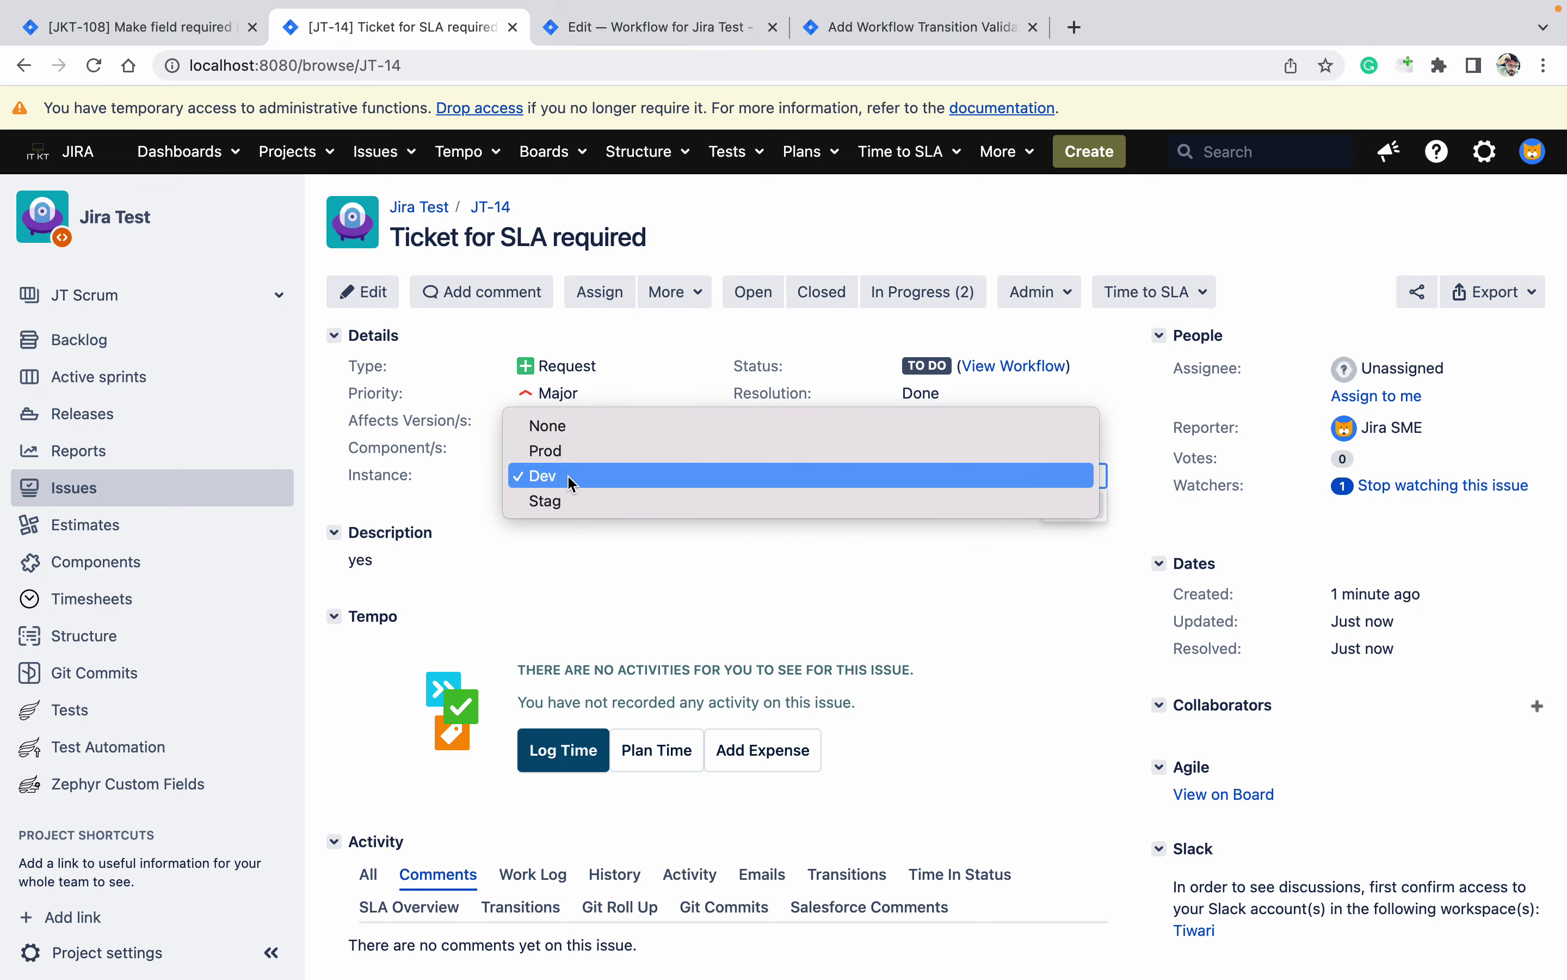
left_click(667, 552)
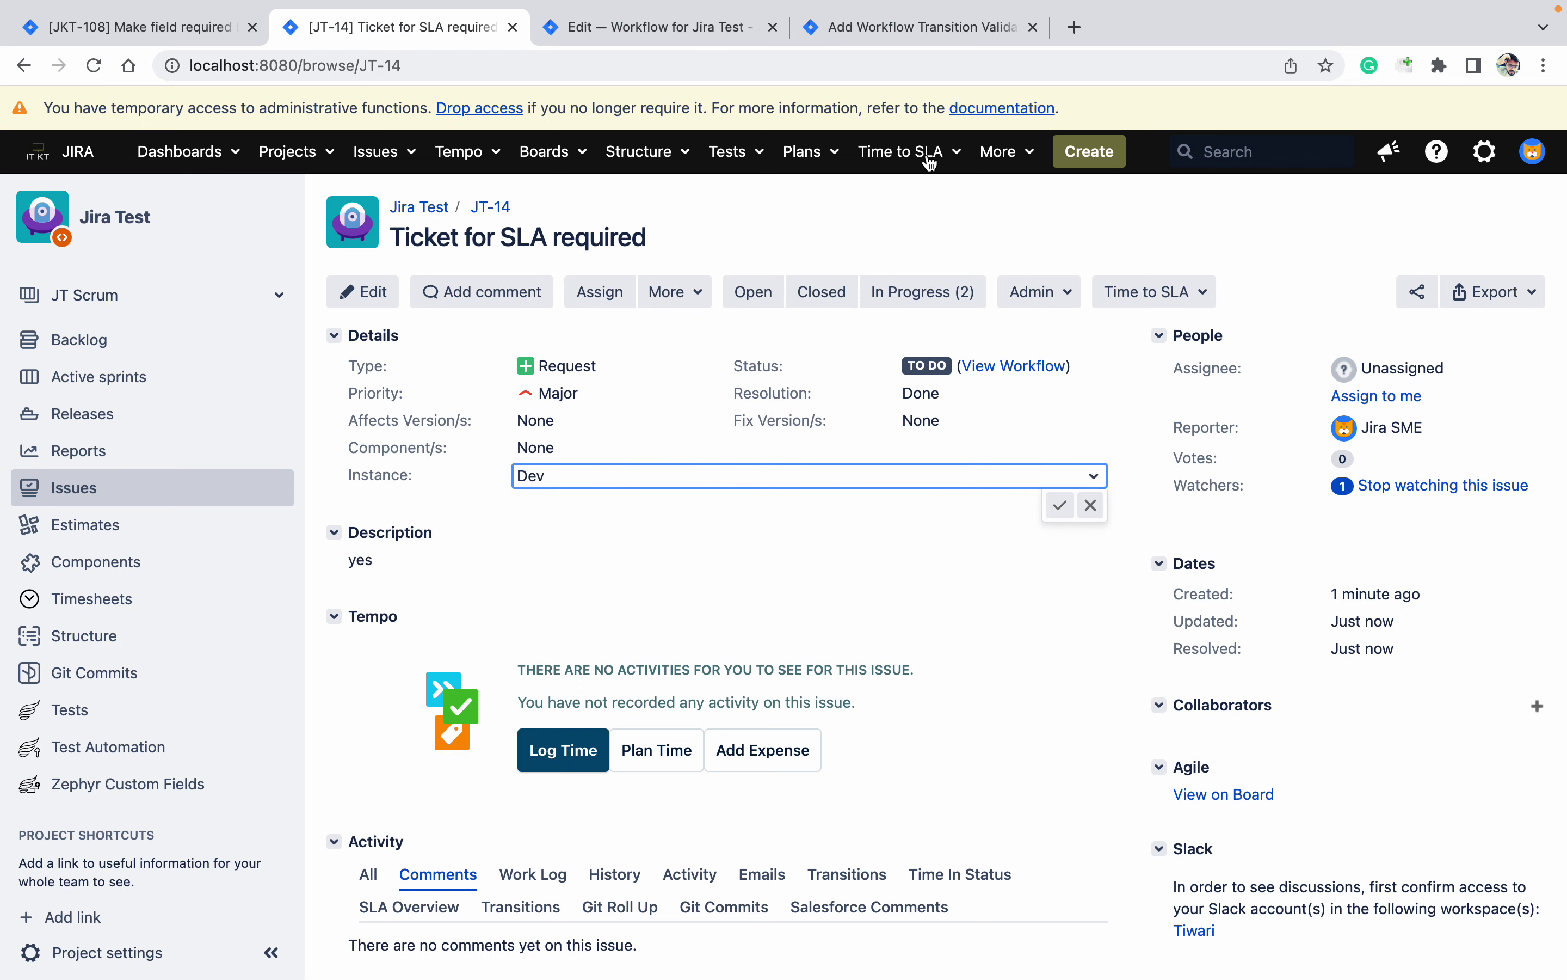
left_click(885, 26)
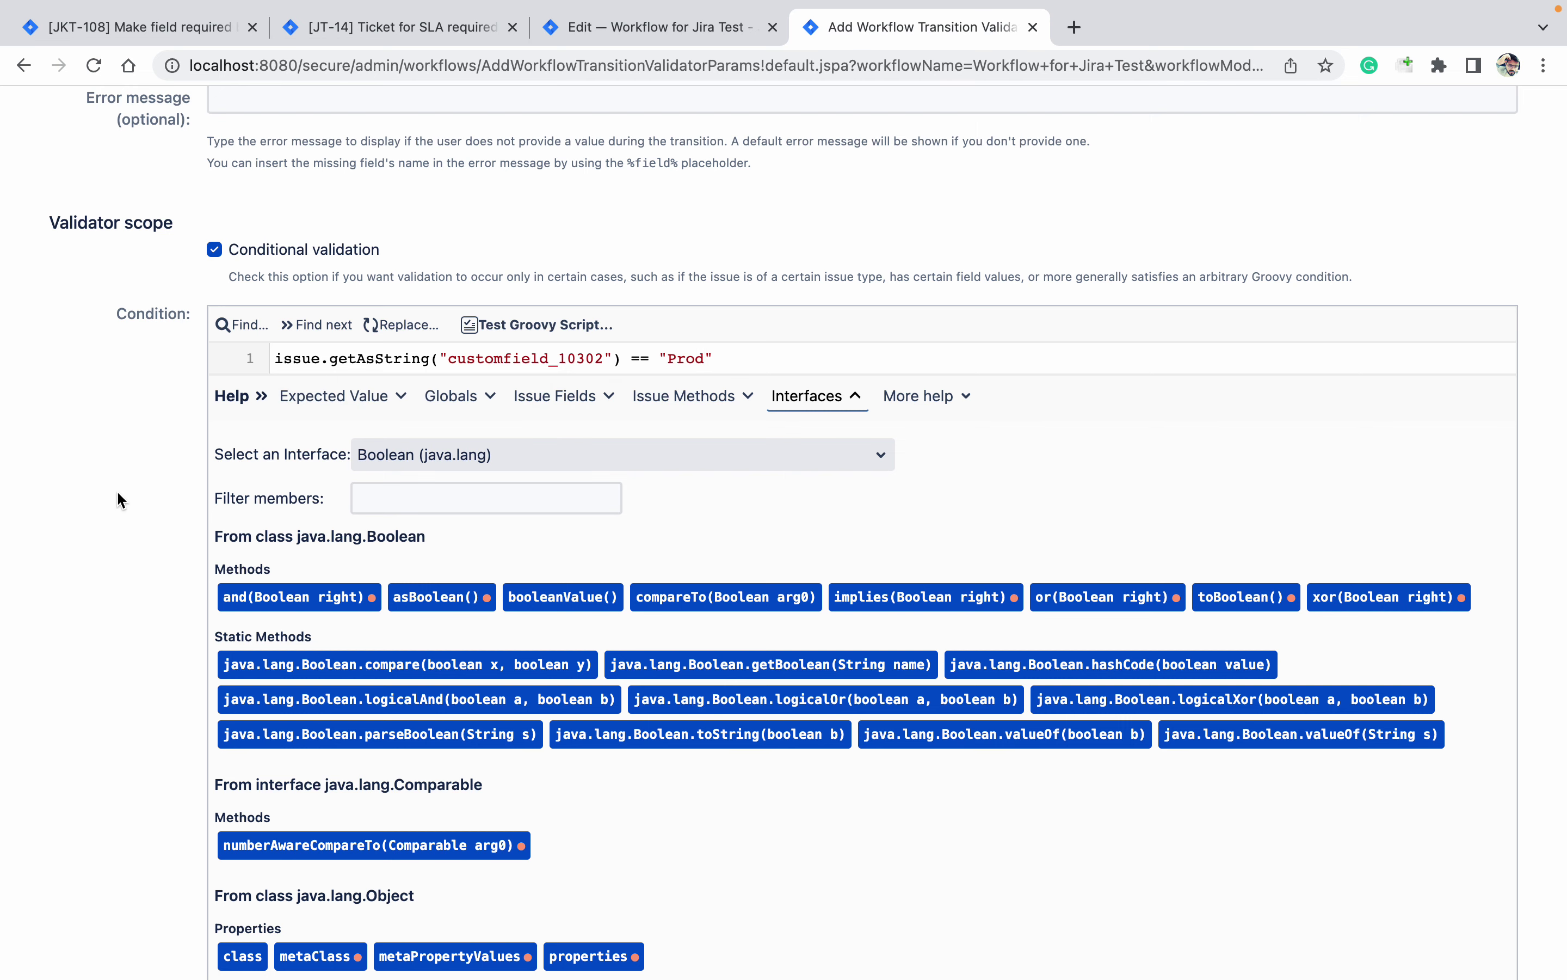
Save the validator so Closed requires RCA when Instance equals Prod
scroll(118, 497, "down", 10)
scroll(118, 497, "down", 5)
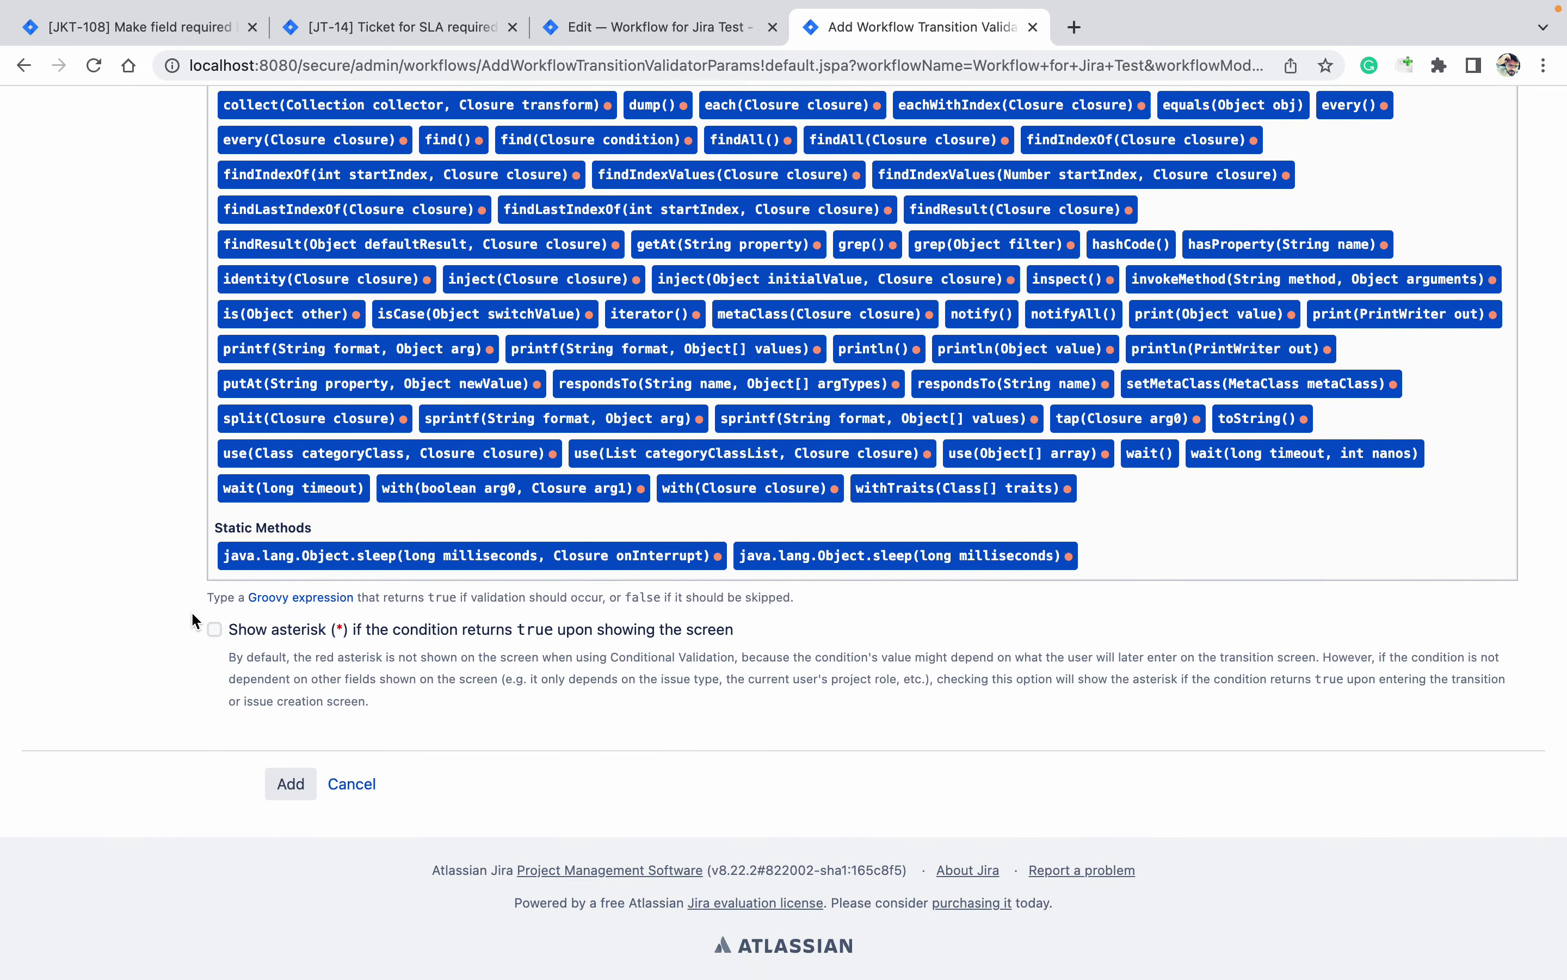
left_click(283, 782)
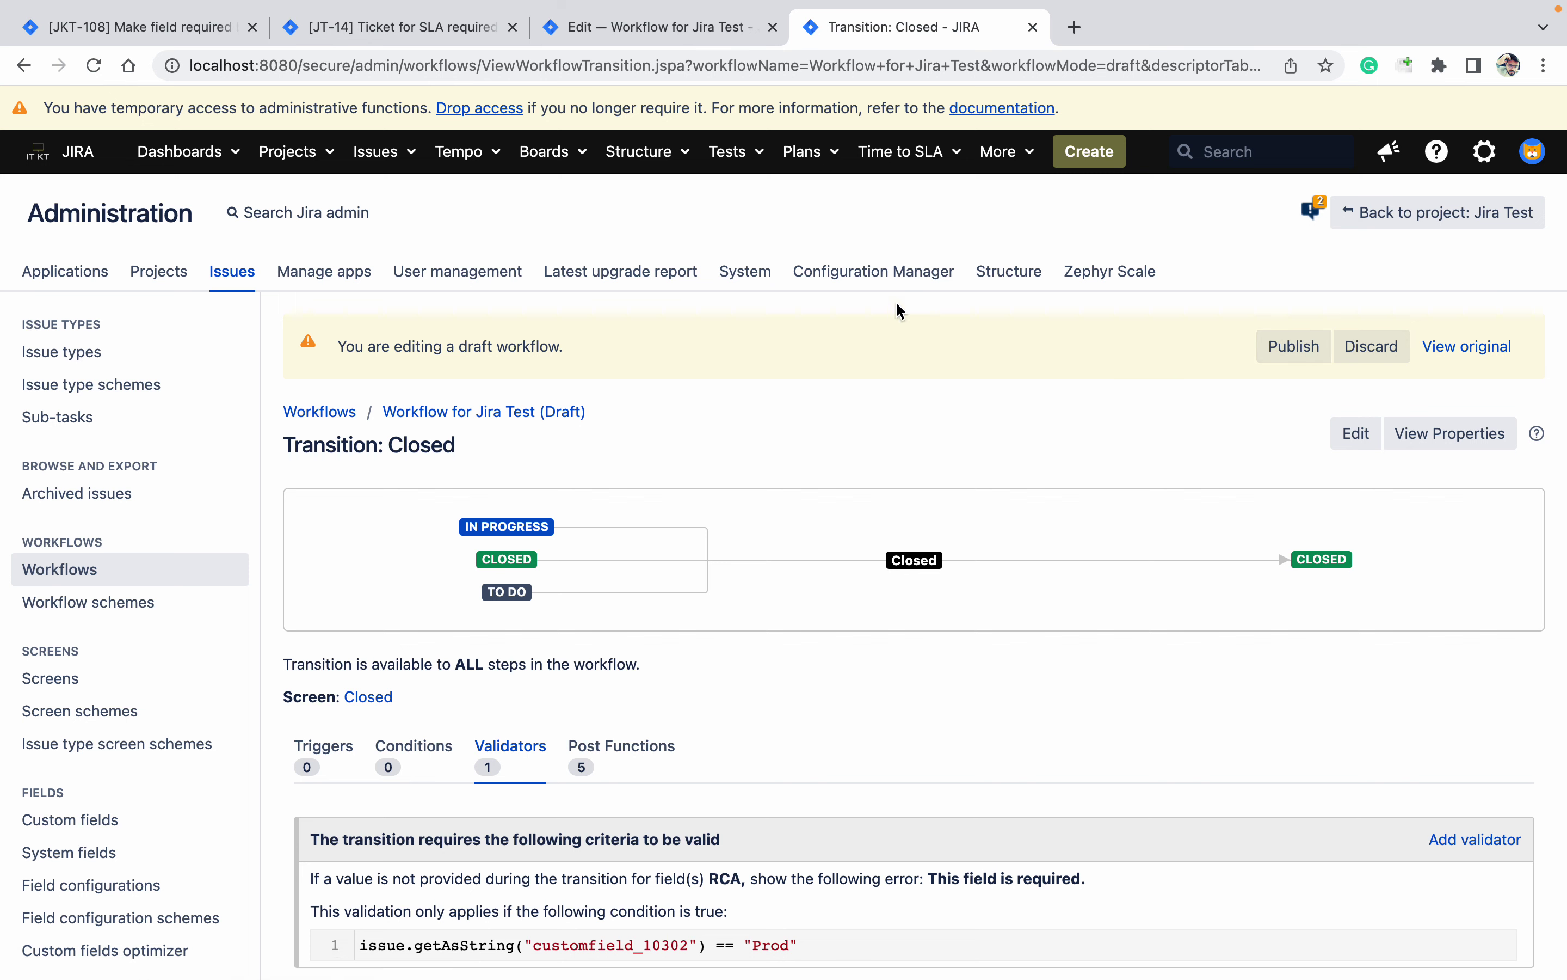
From the workflow designer, add the RCA field to the Closed screen, then return to Transition: Closed
left_click(700, 38)
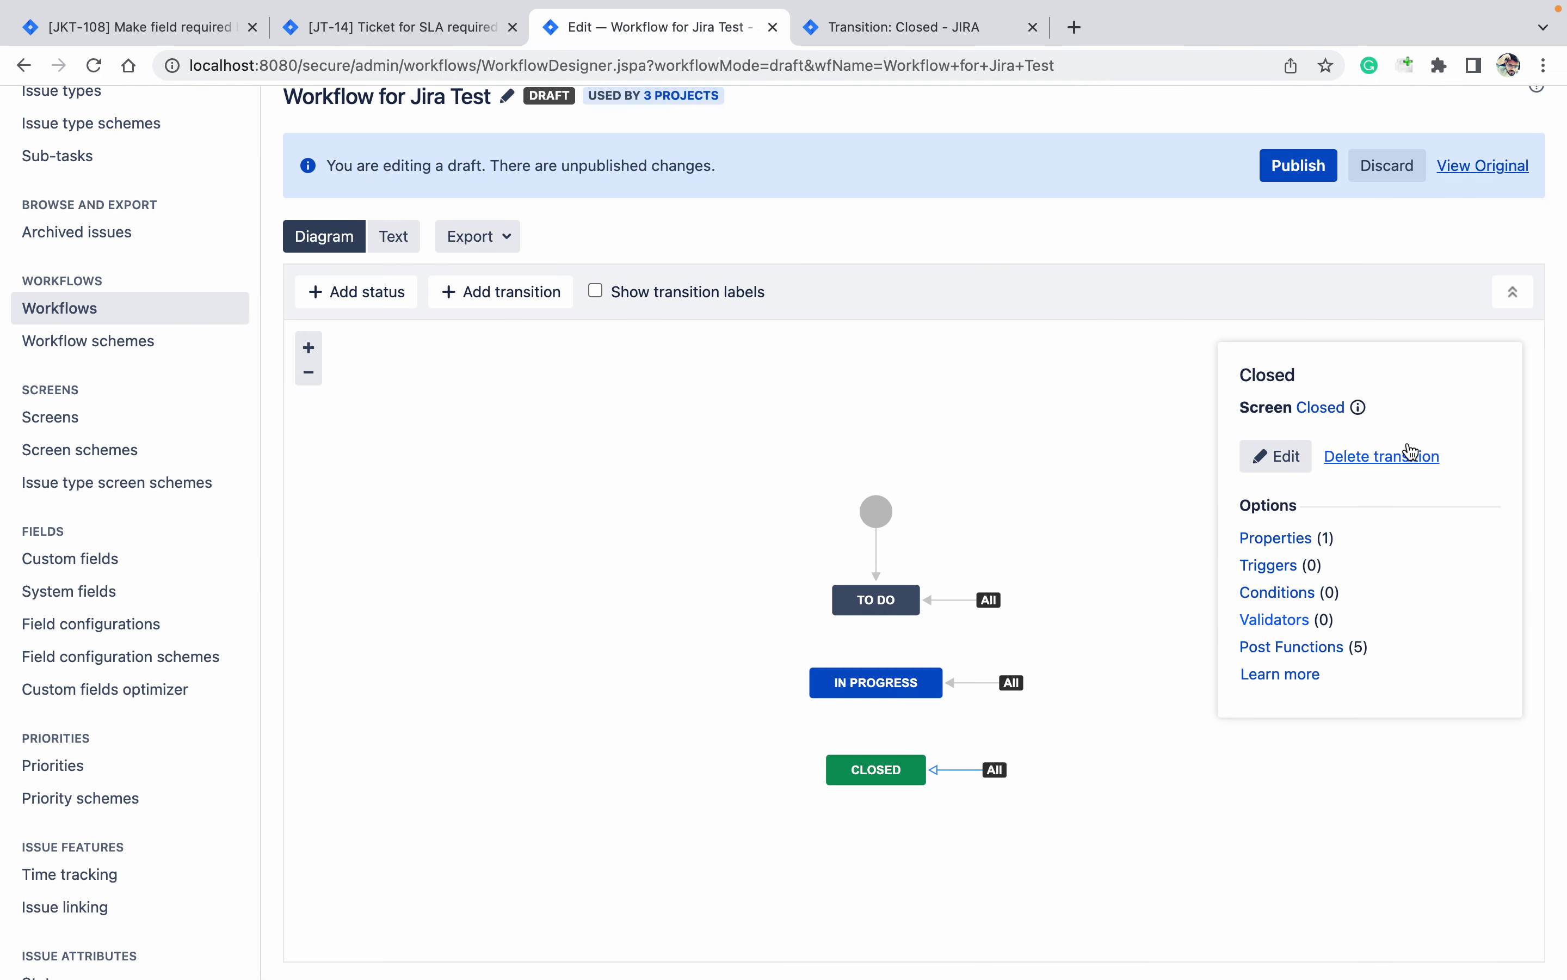
left_click(1333, 409)
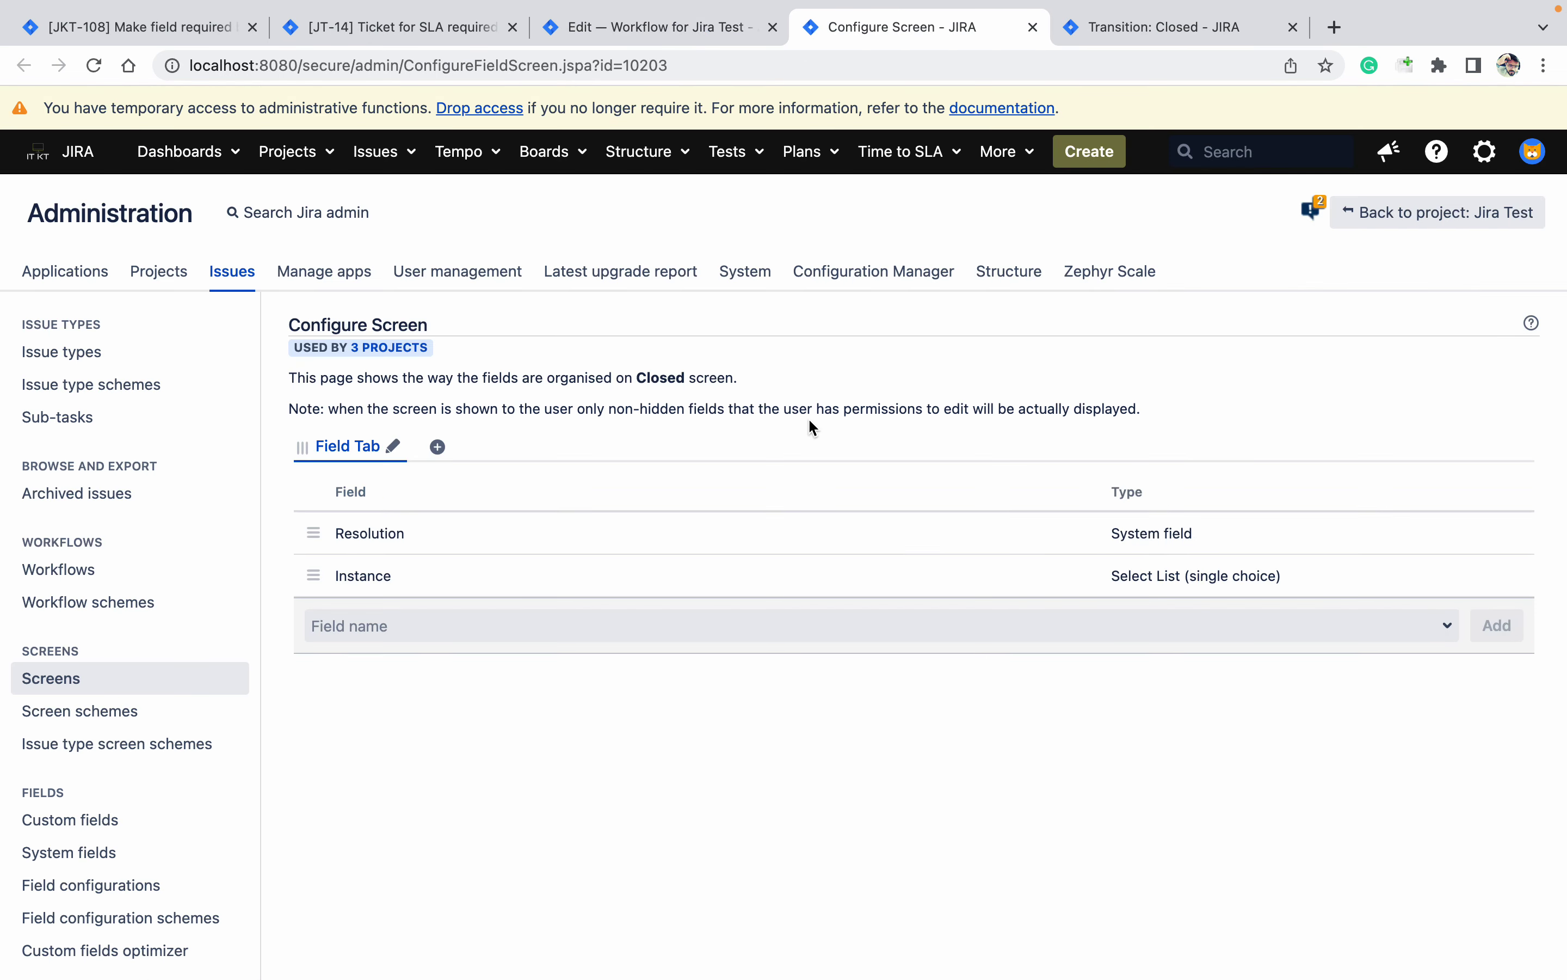
left_click(433, 633)
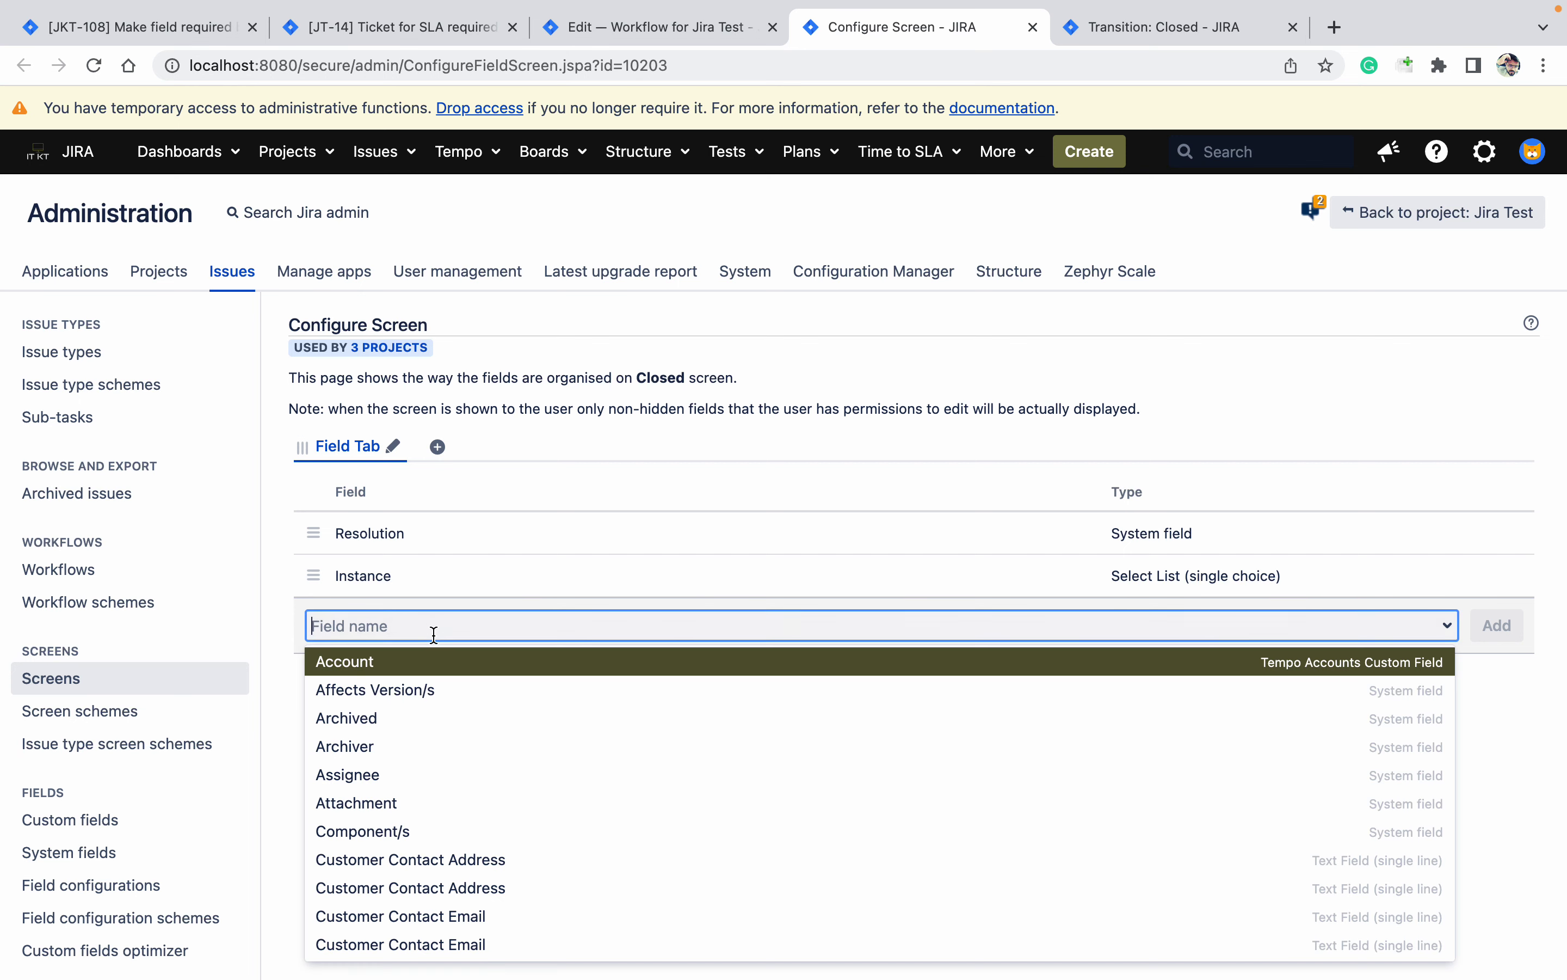
type("rca")
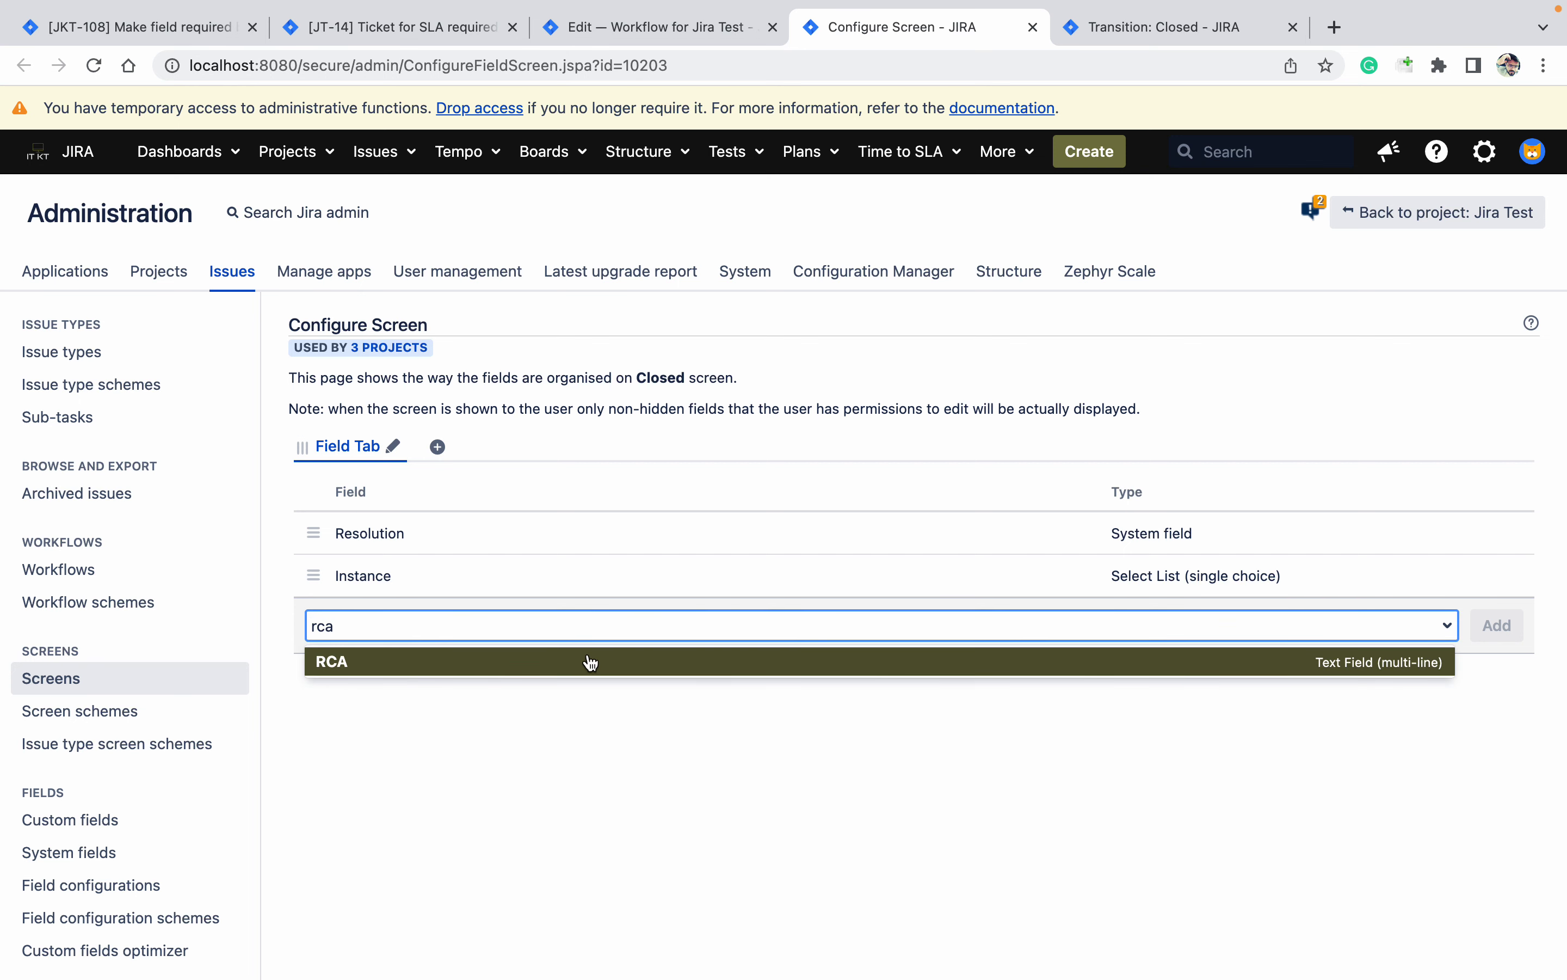
left_click(591, 661)
left_click(1499, 628)
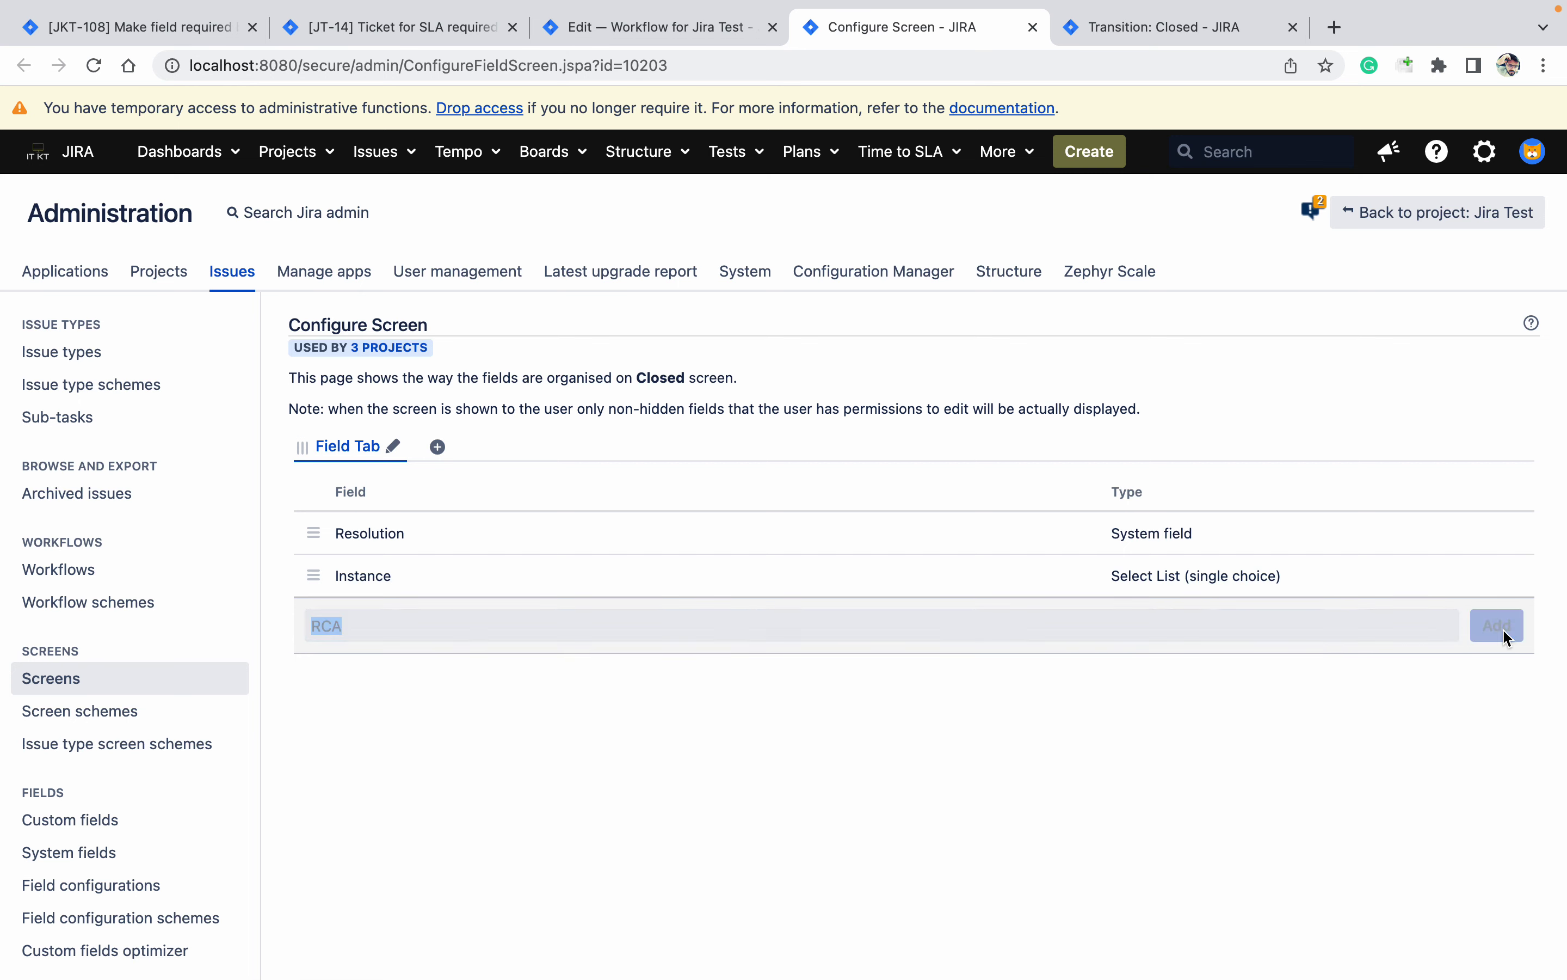
left_click(1134, 29)
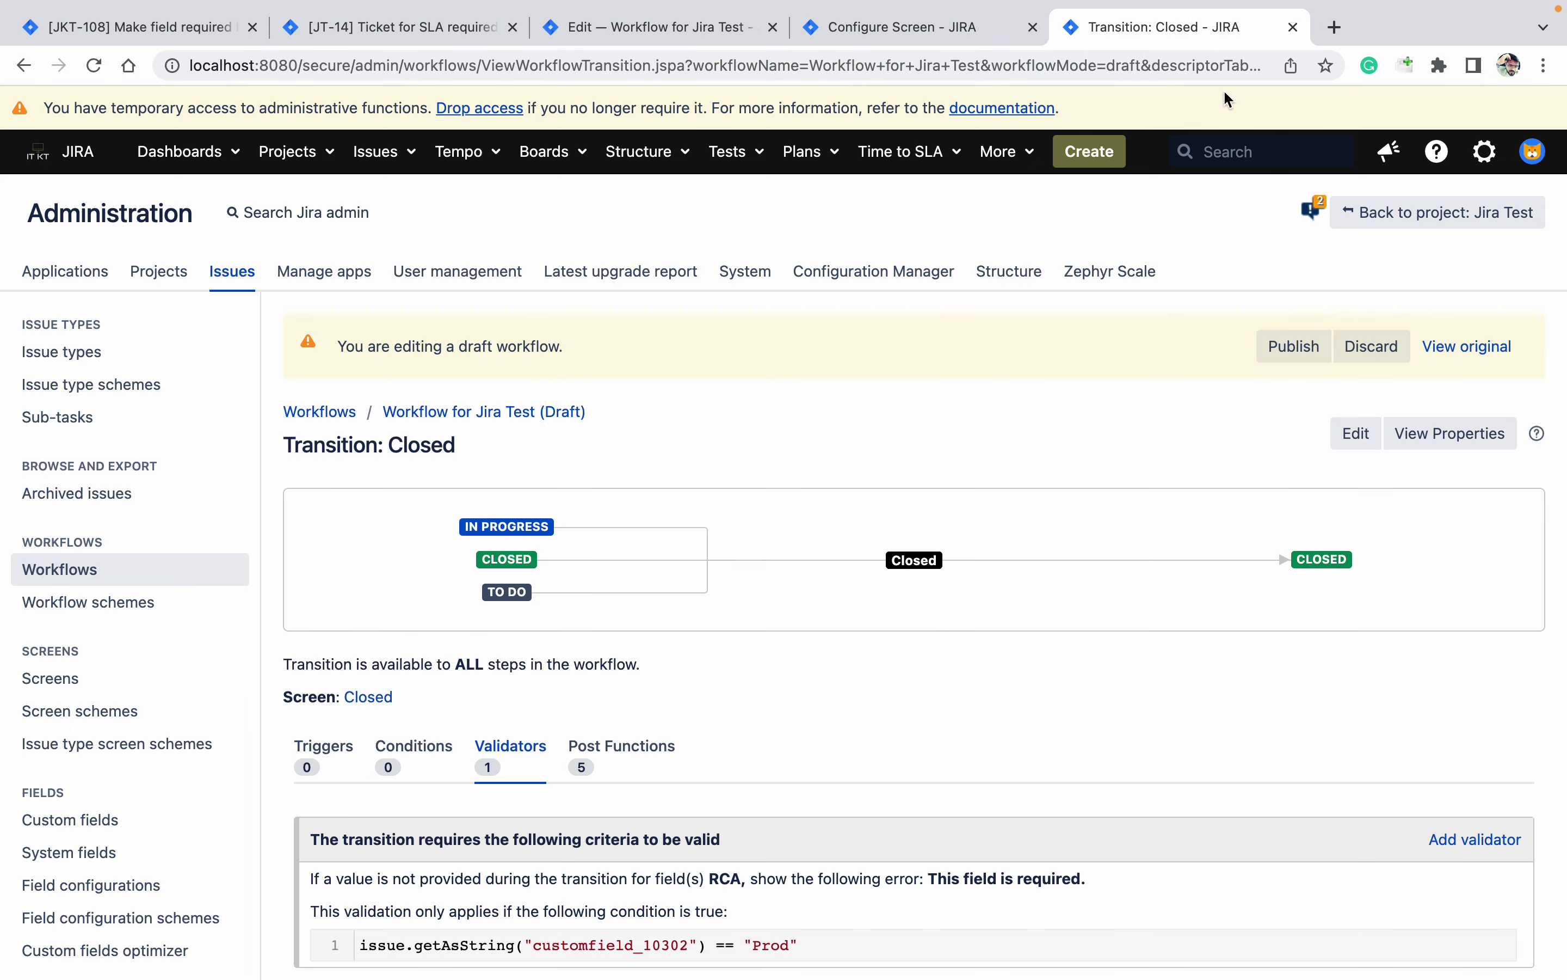
Give the RCA validator the error 'This field is required.' and enable its required asterisk
scroll(1160, 402, "down", 5)
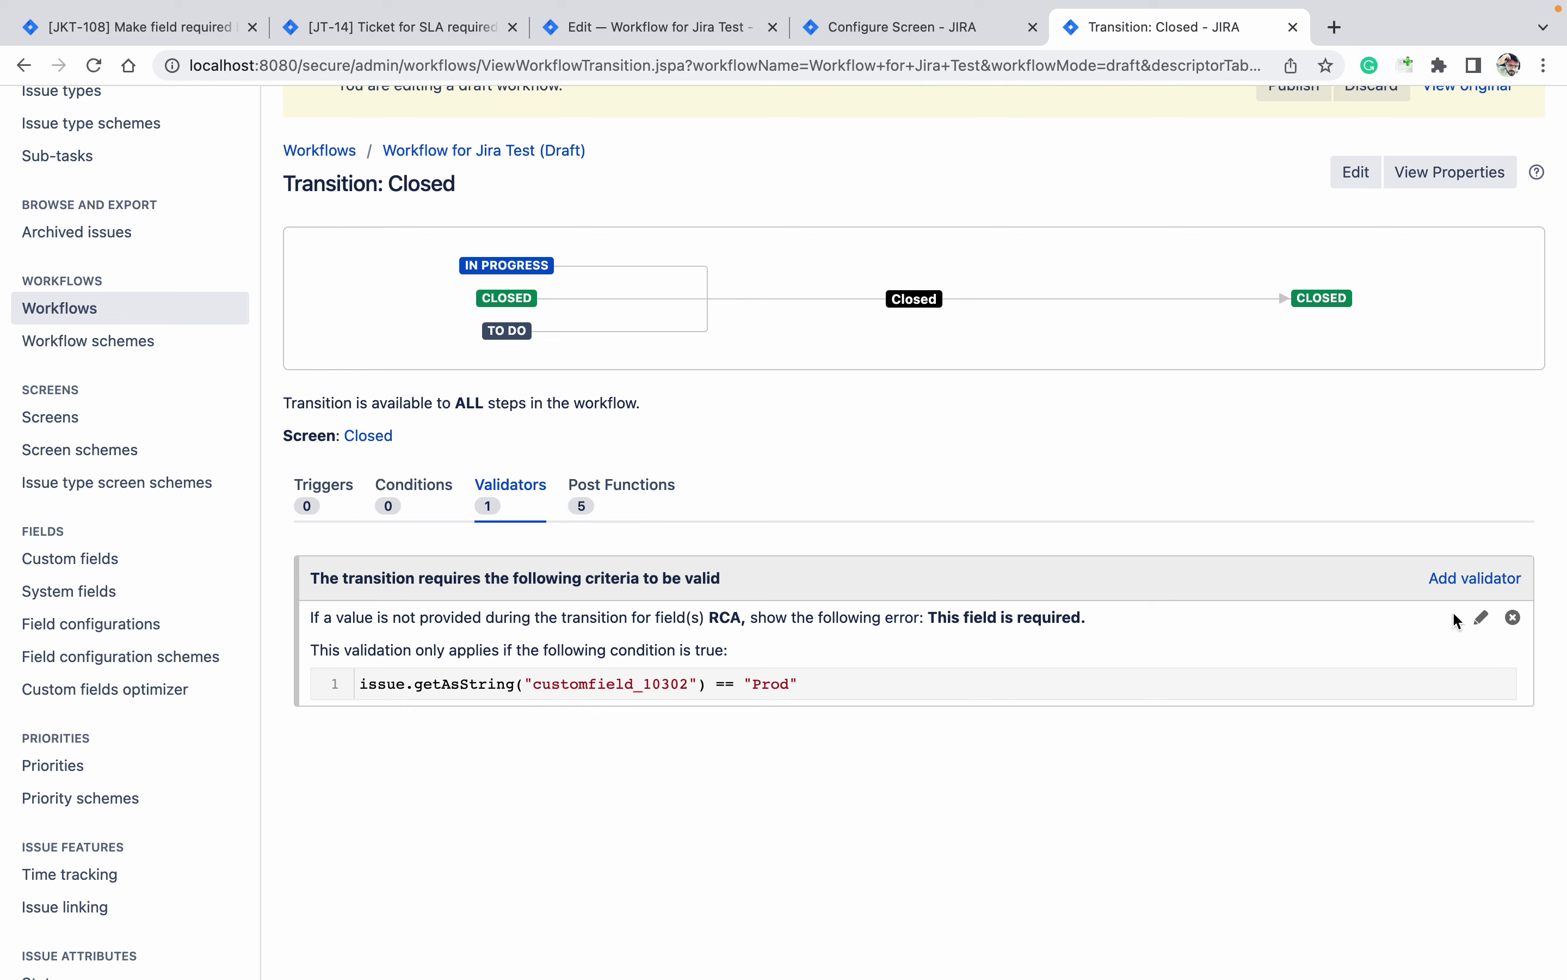
left_click(1483, 622)
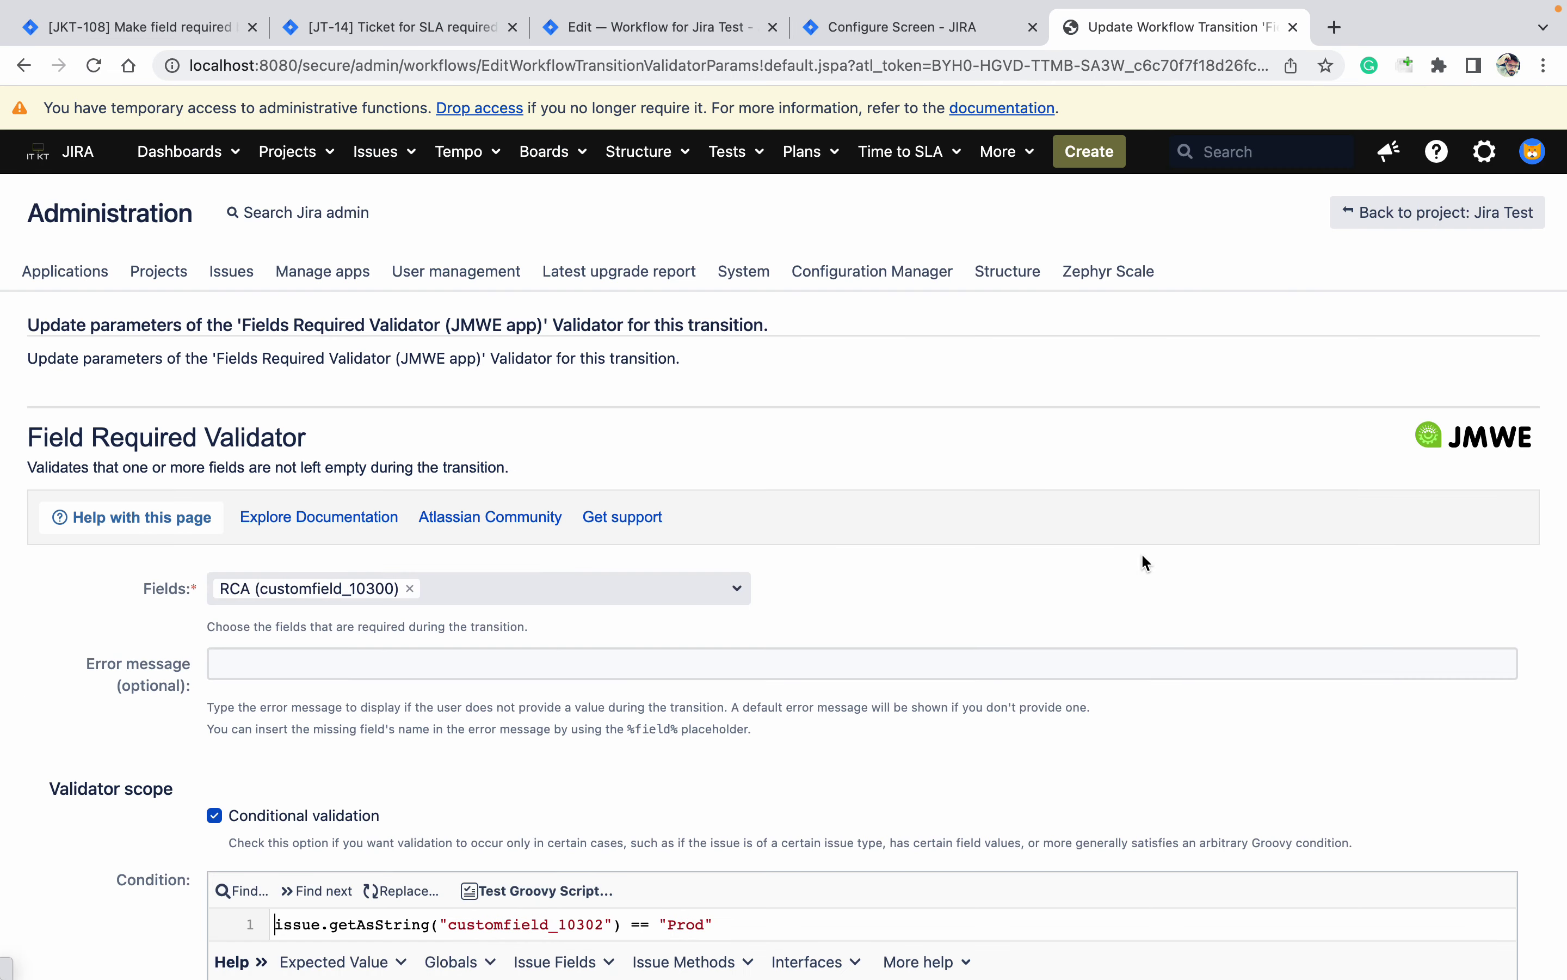
left_click(518, 673)
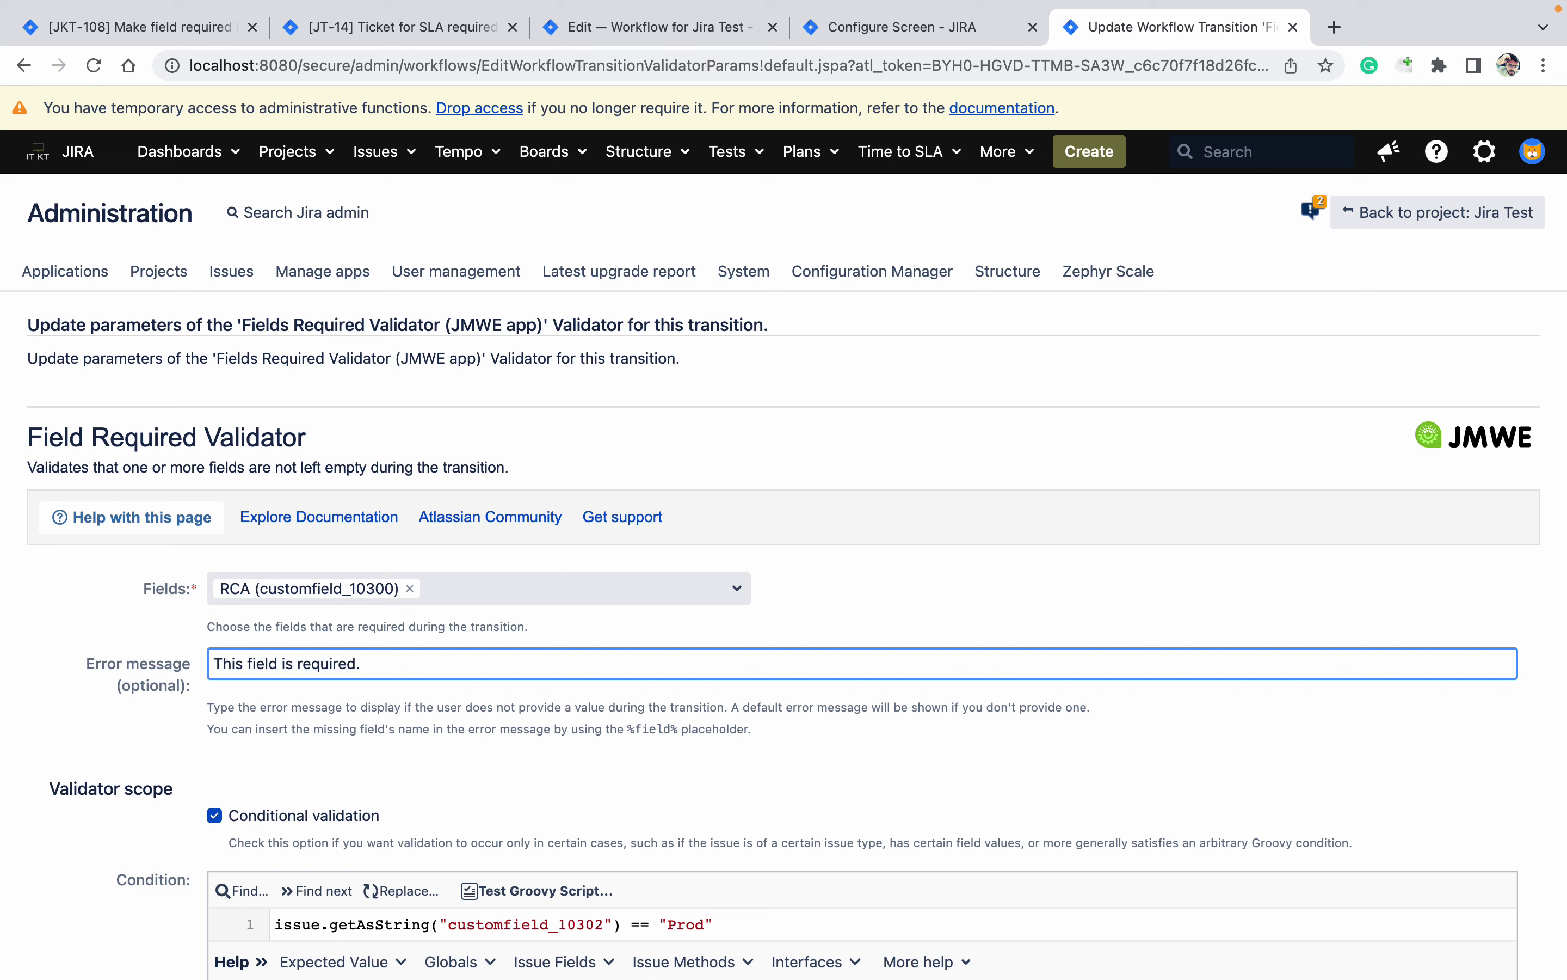
left_click(1084, 602)
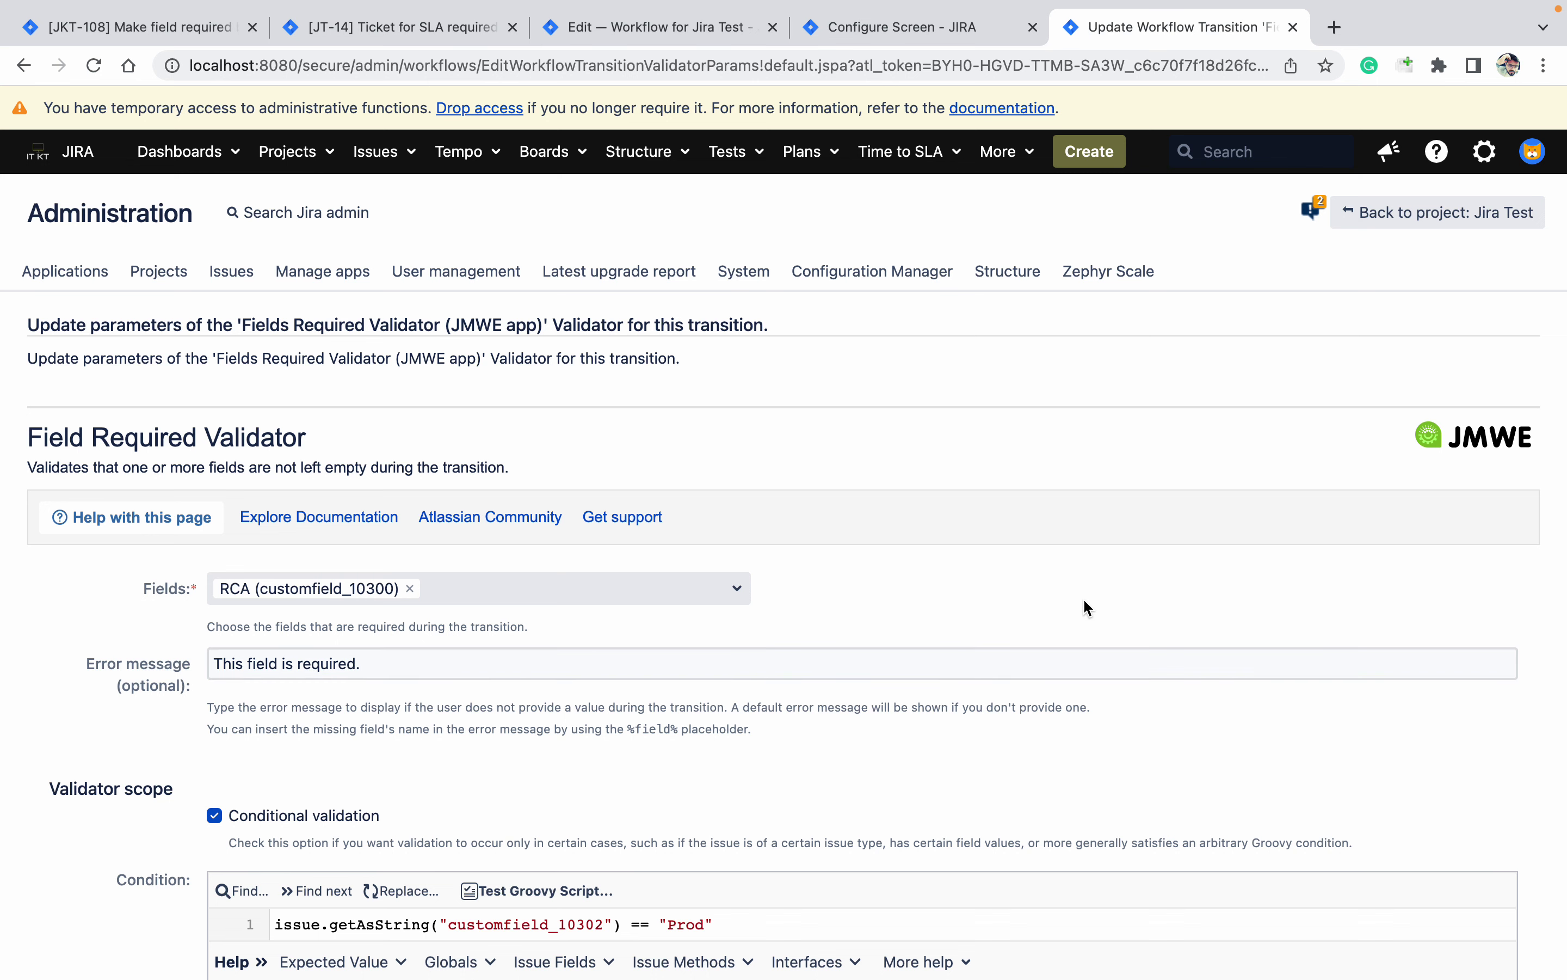
scroll(1085, 608, "down", 6)
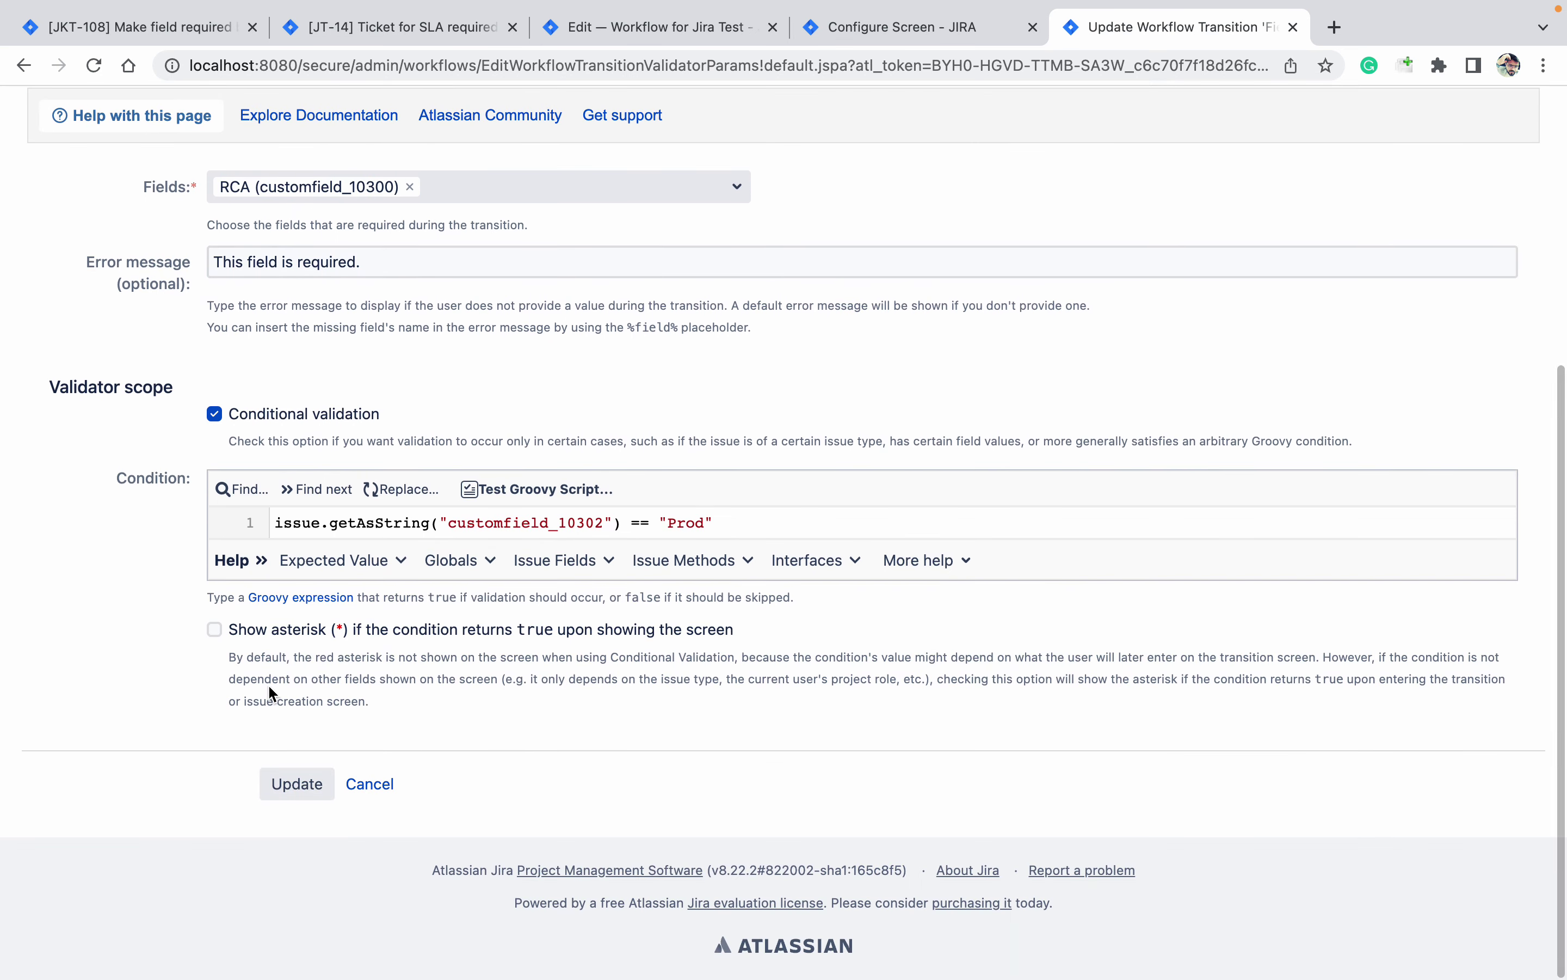
left_click(228, 632)
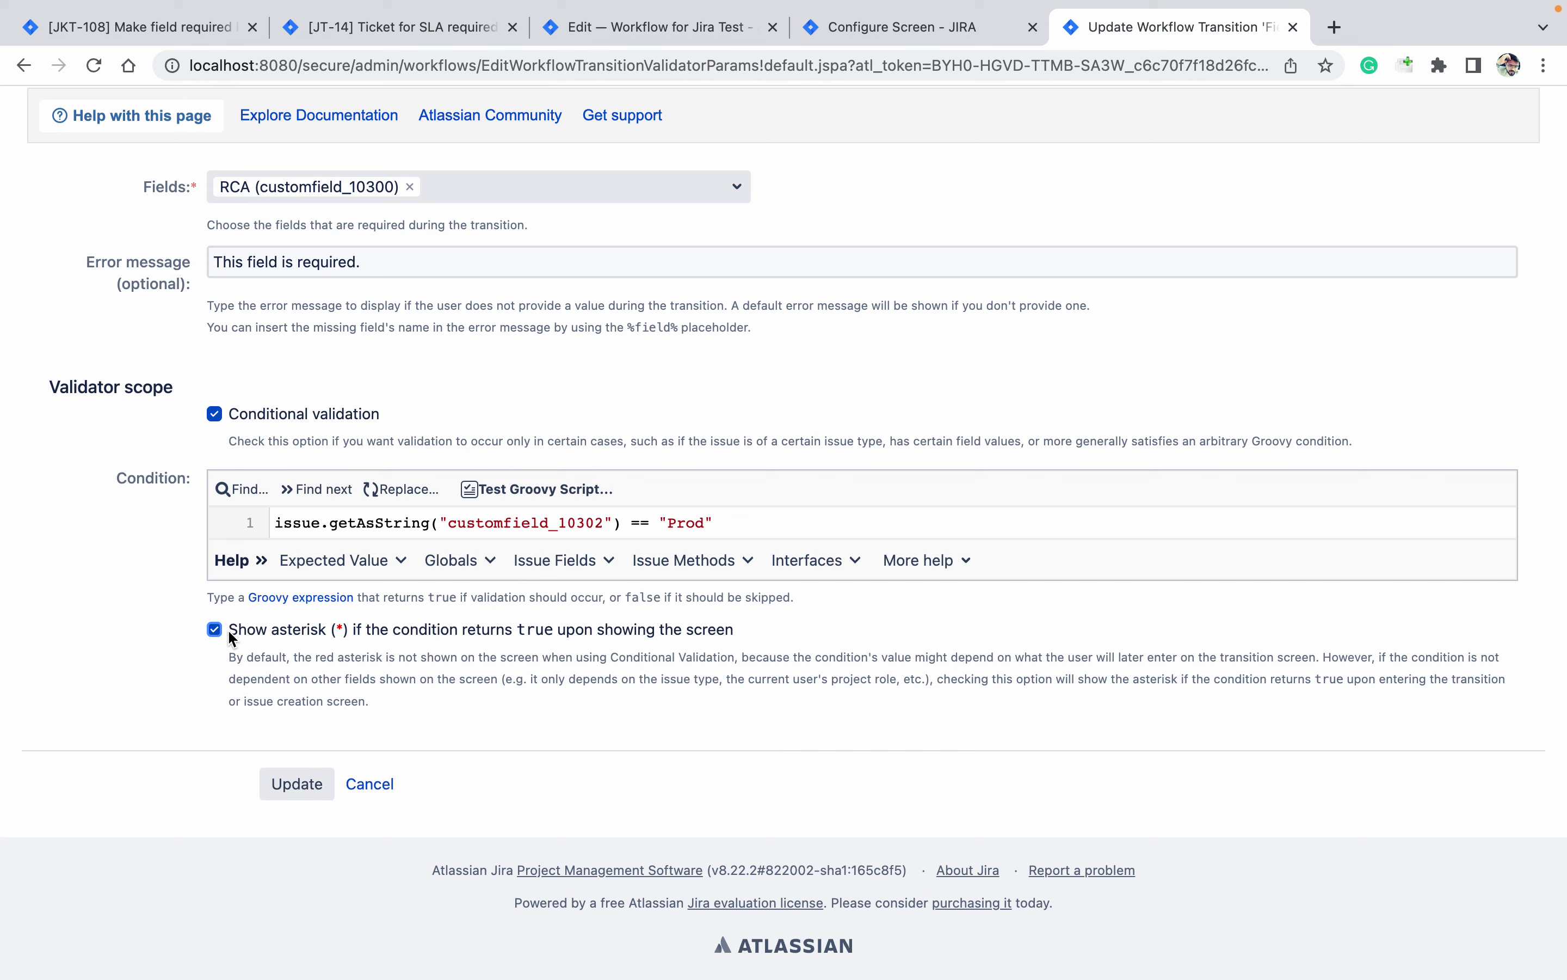
left_click(322, 772)
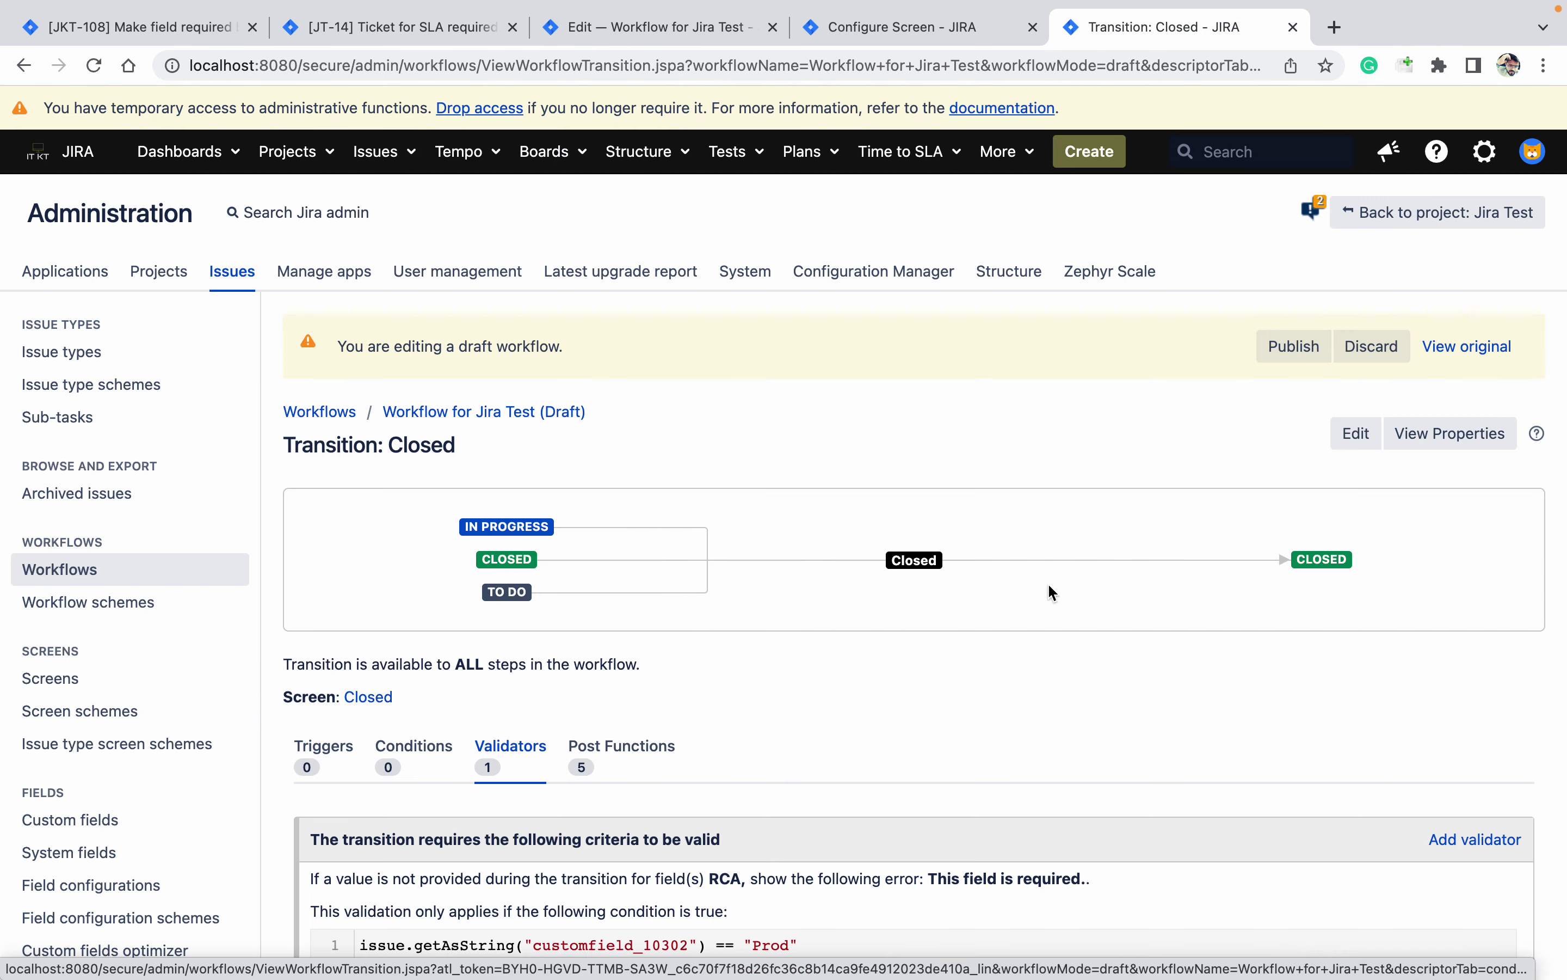
Publish the draft workflow without a backup and go back to issue JT-14
left_click(1295, 347)
left_click(807, 569)
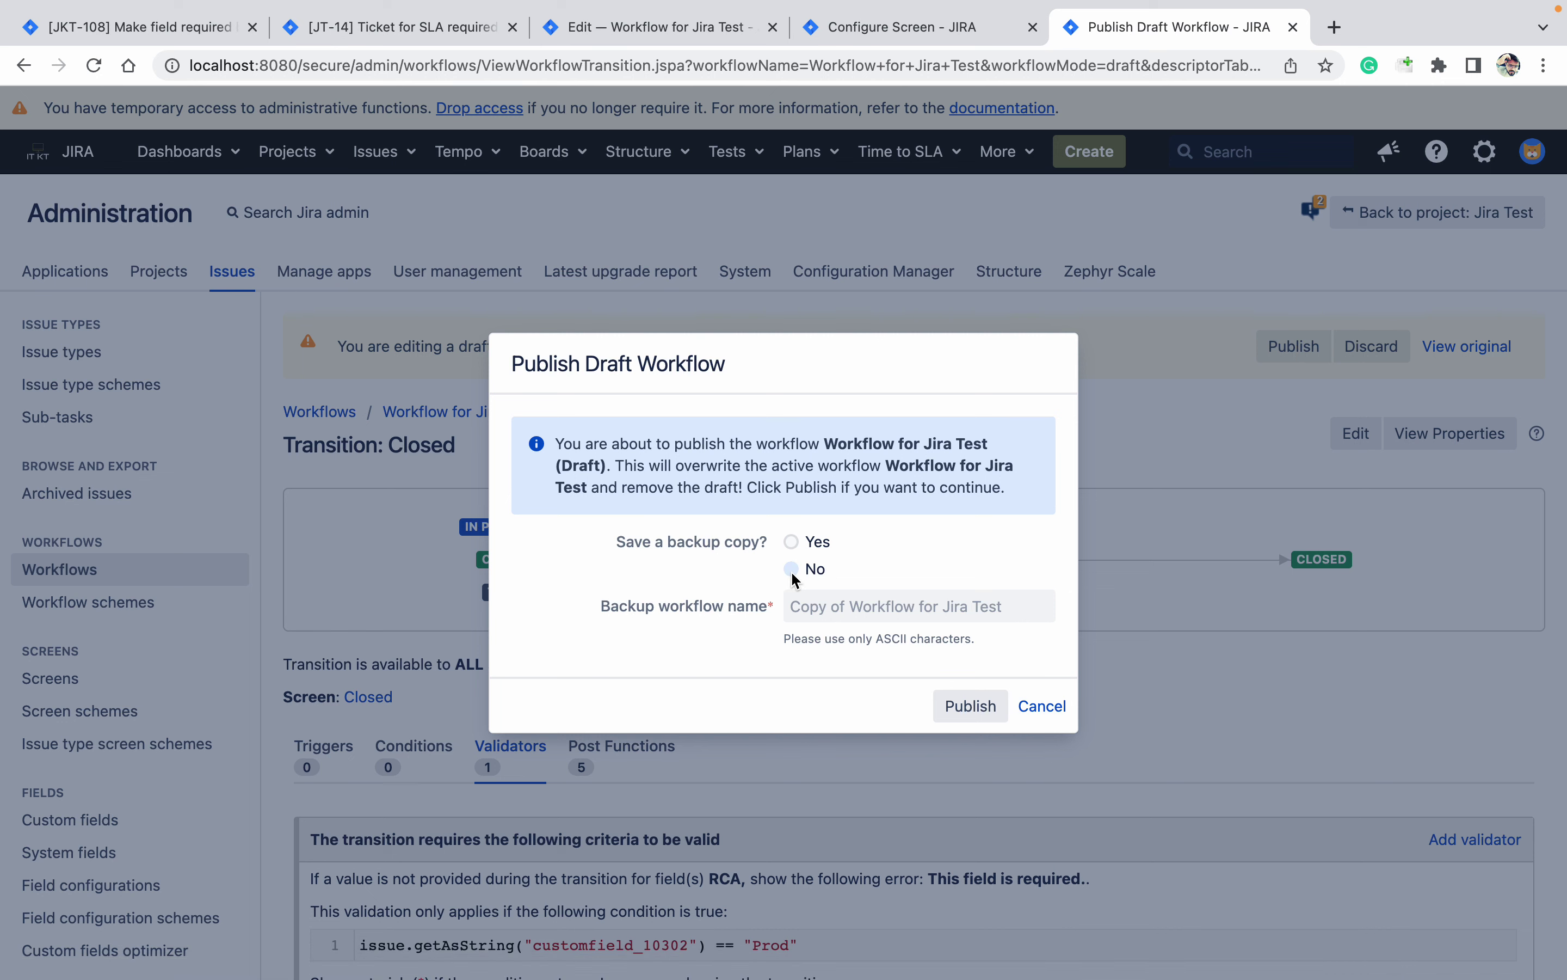
left_click(988, 708)
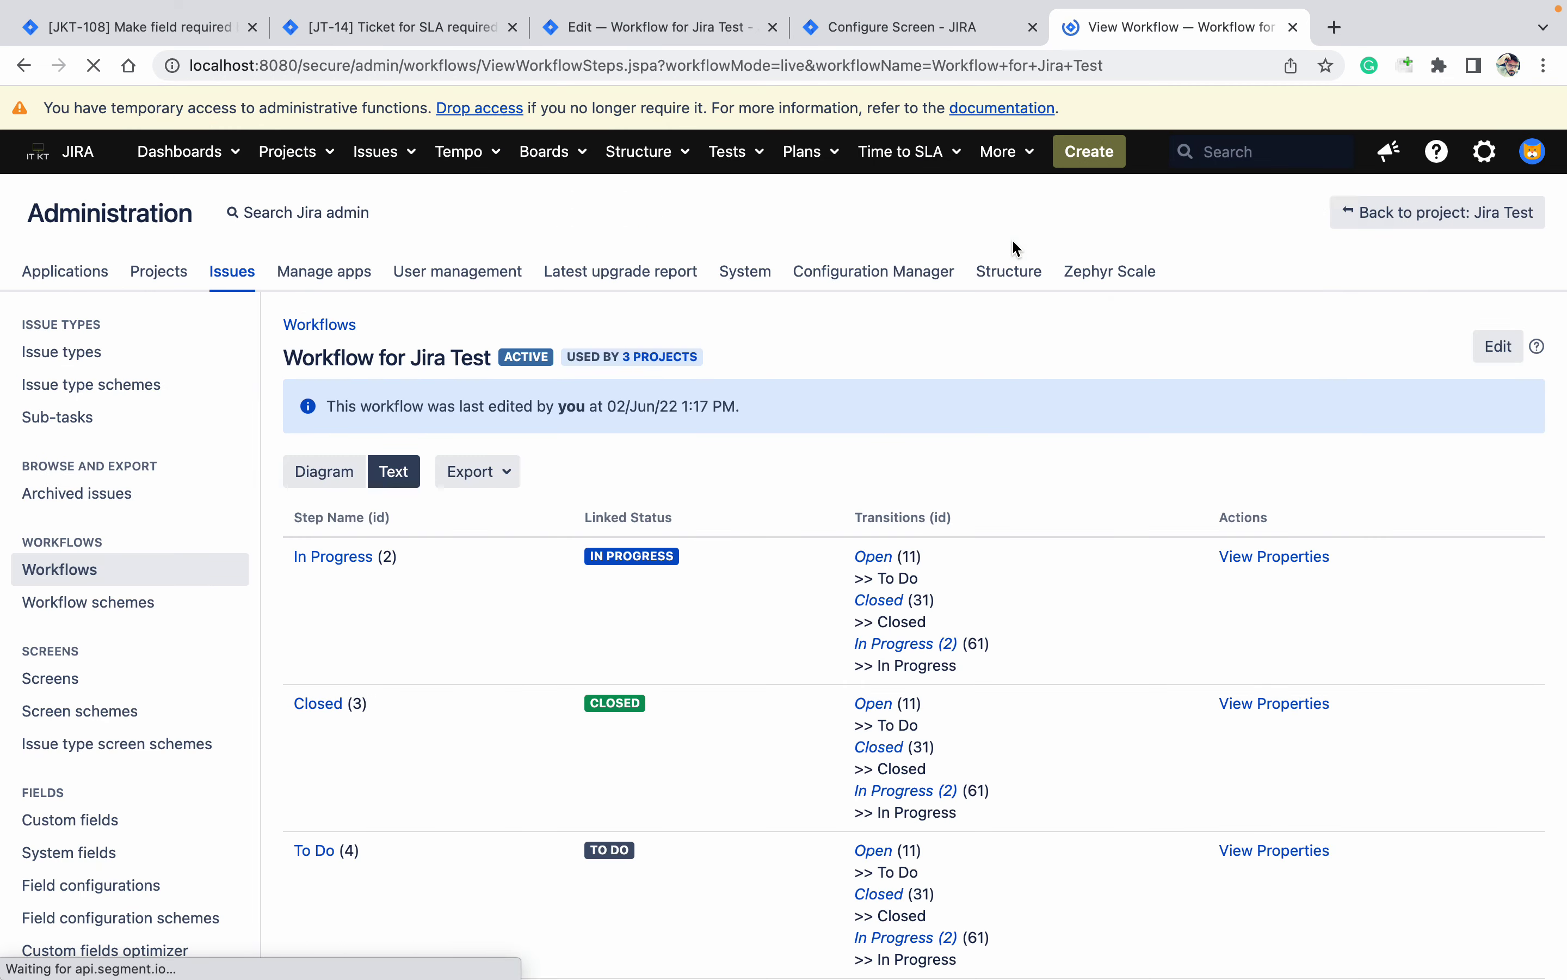
left_click(415, 28)
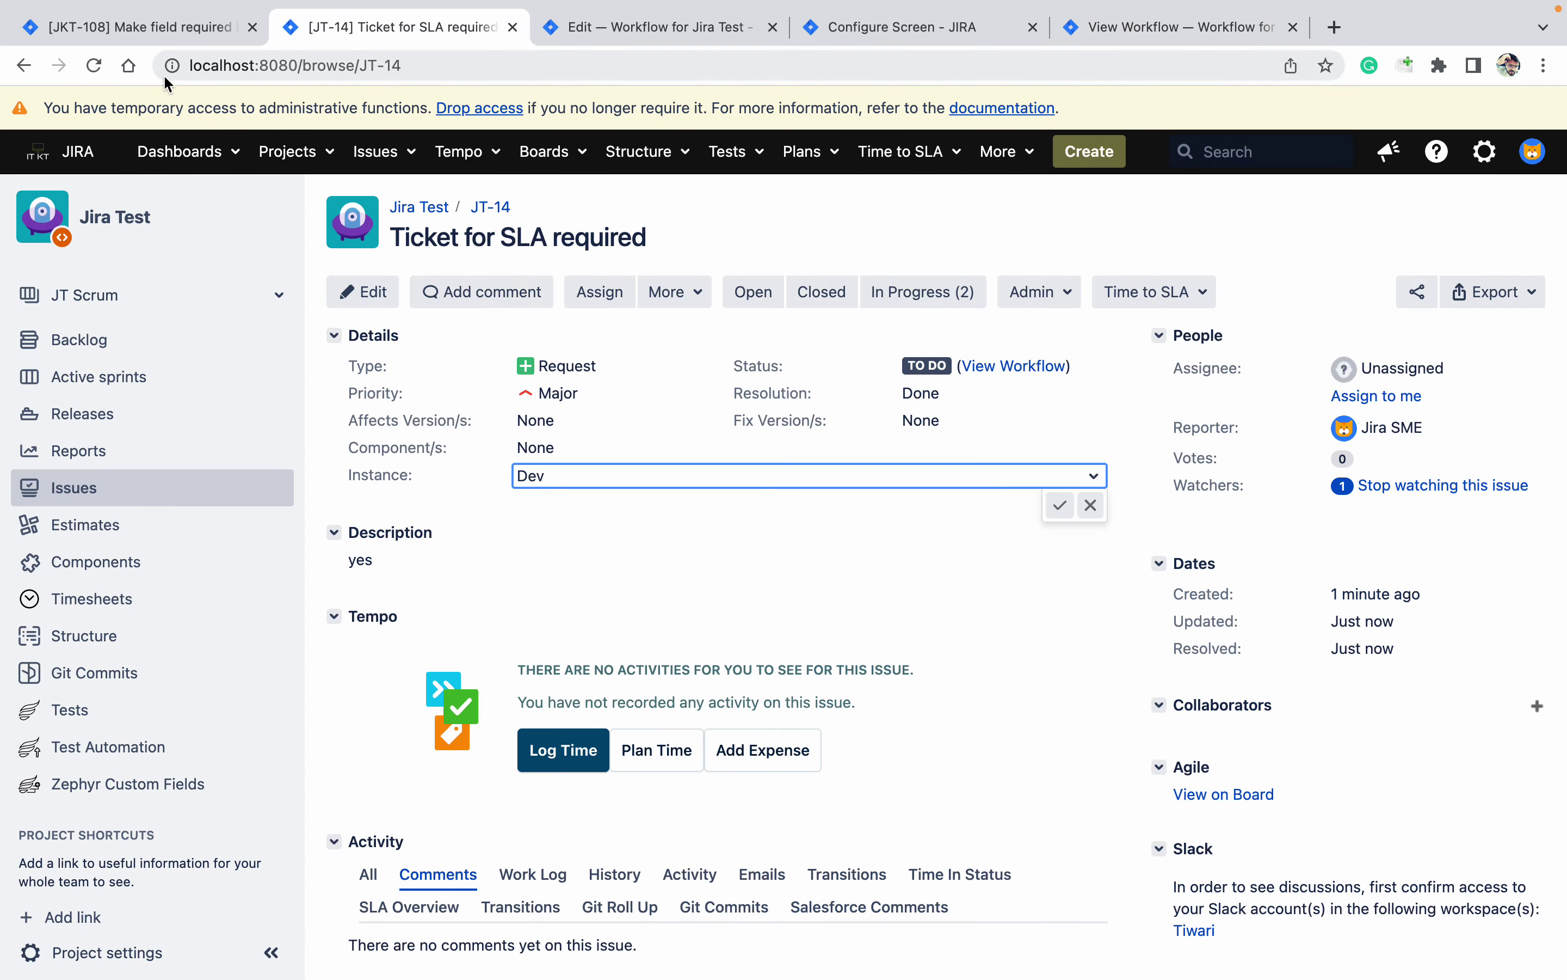
Reload JT-14, close it with Instance Dev and RCA empty, then start reopening it
left_click(96, 67)
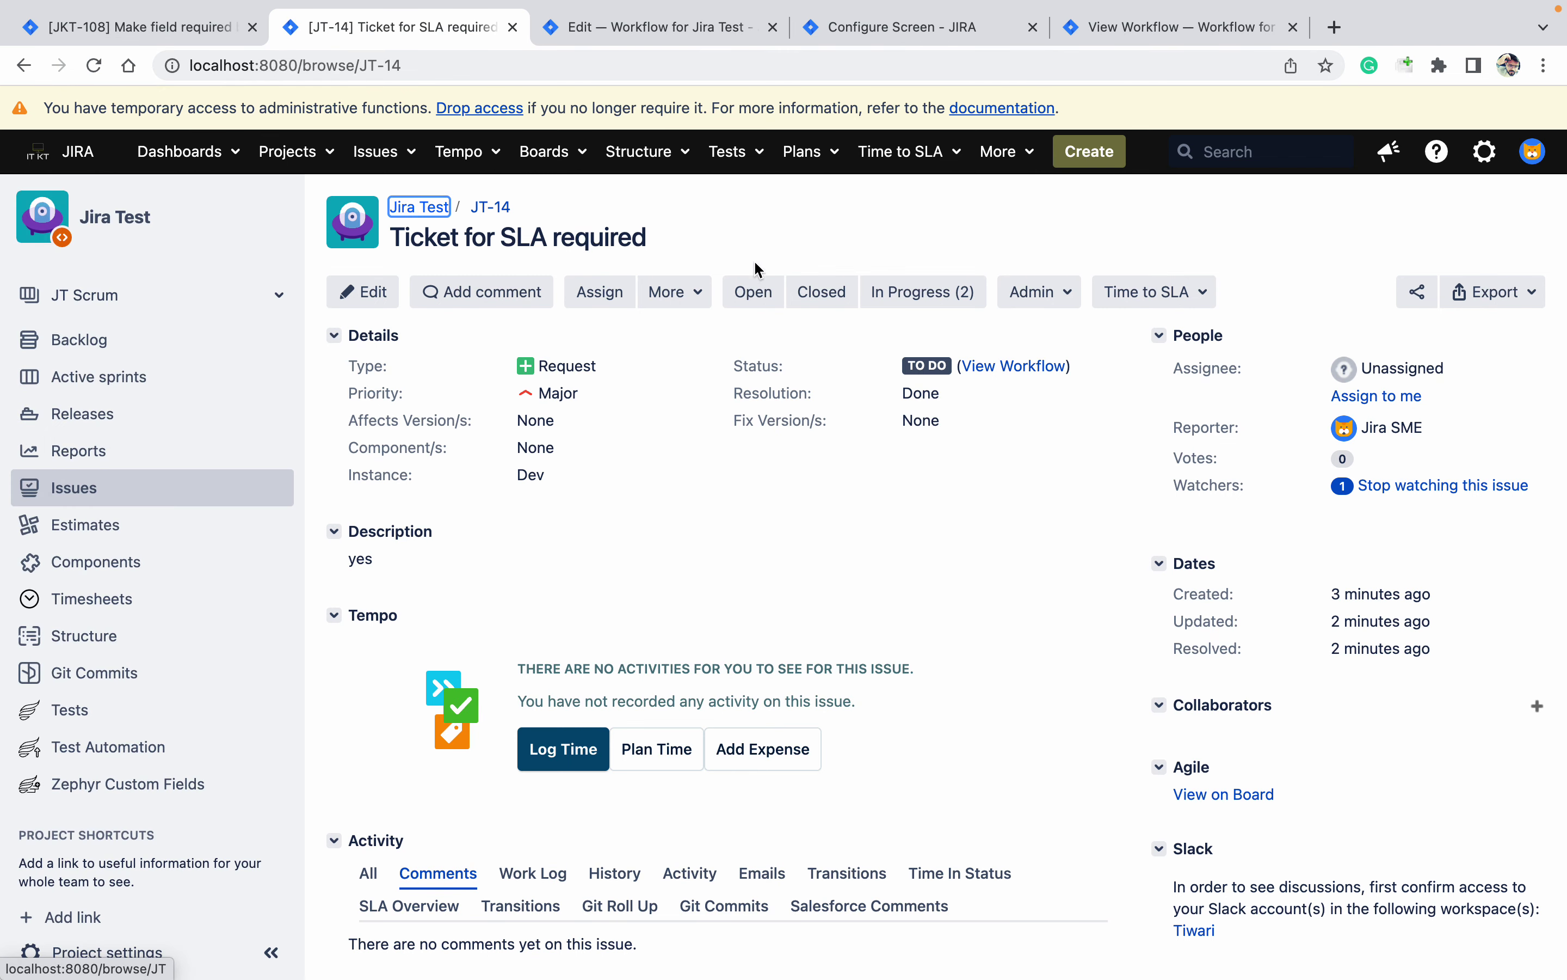
left_click(813, 300)
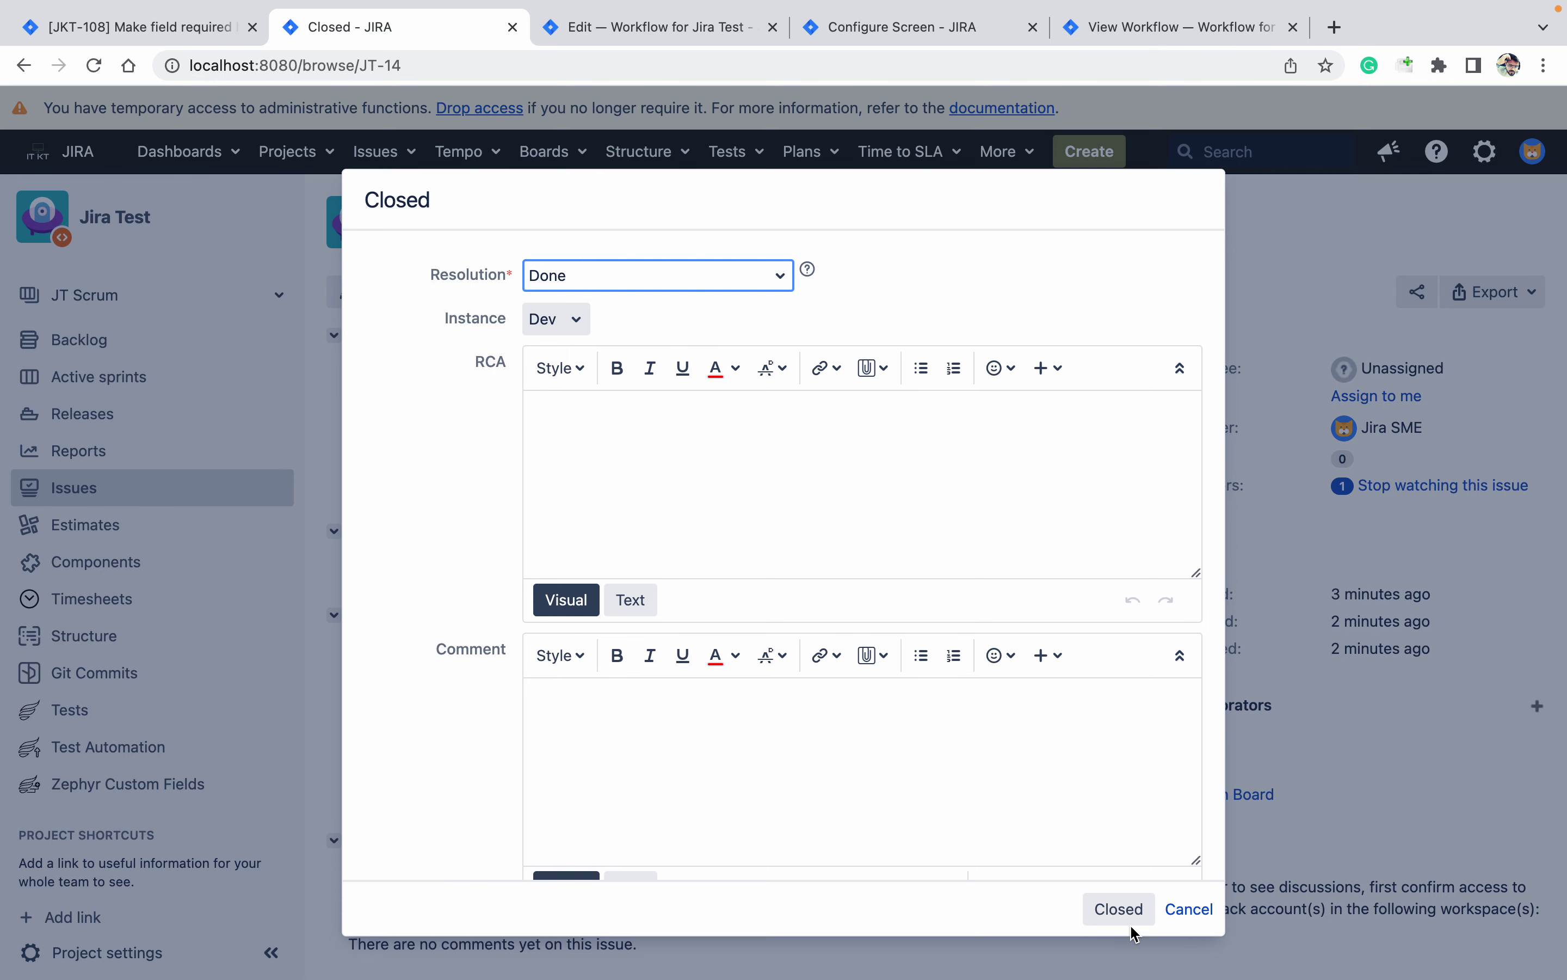
left_click(1120, 910)
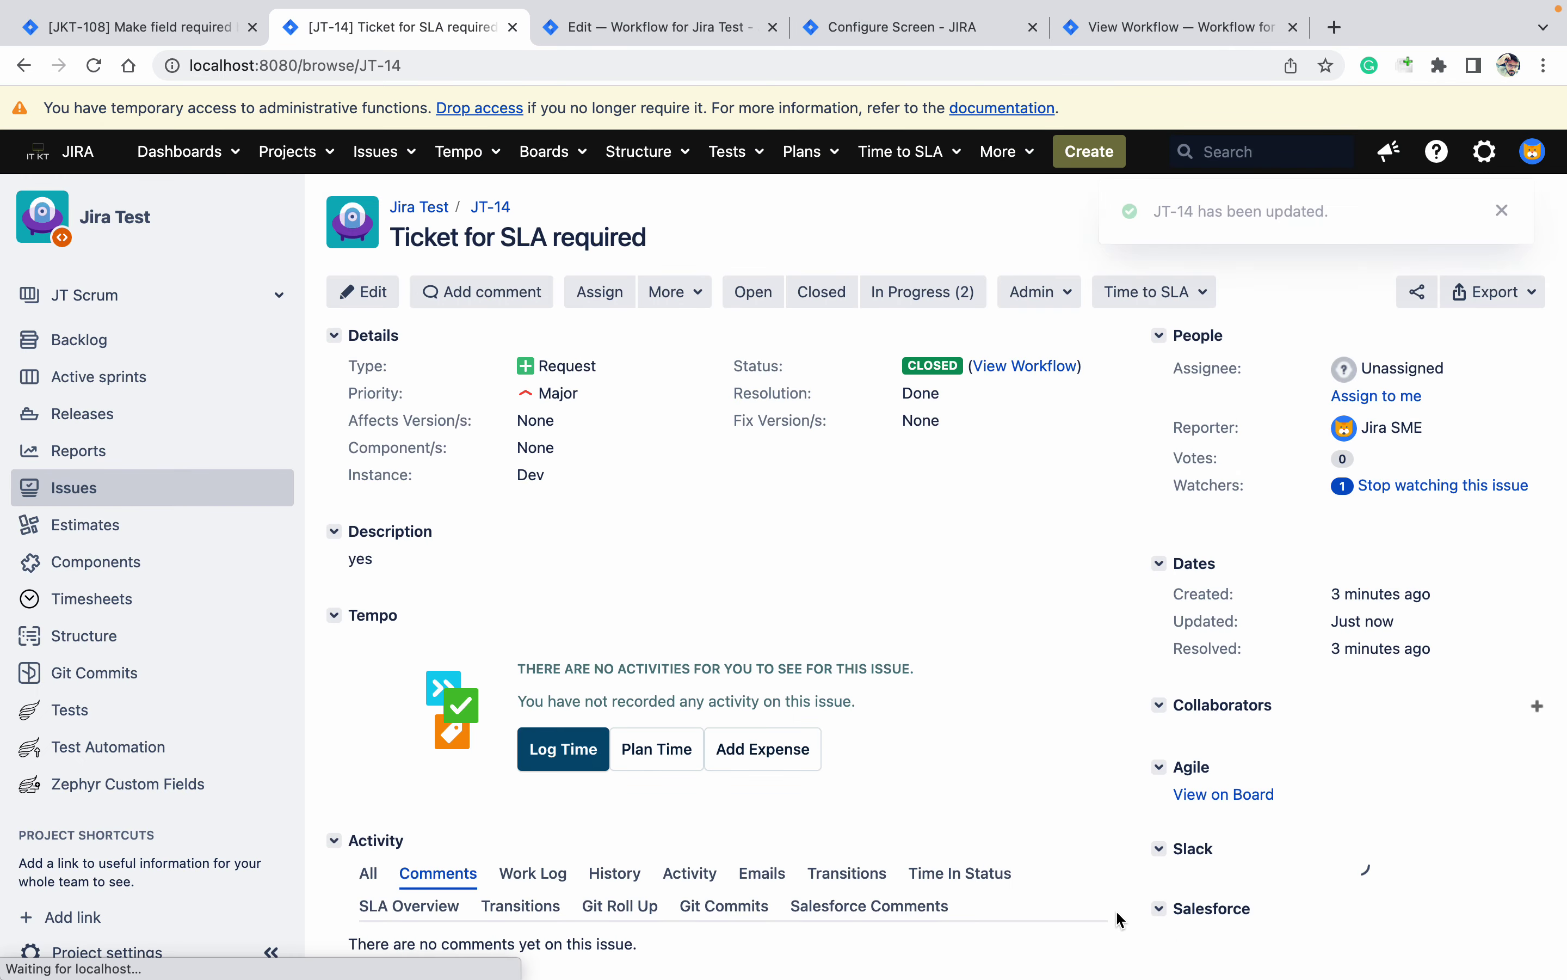
left_click(766, 300)
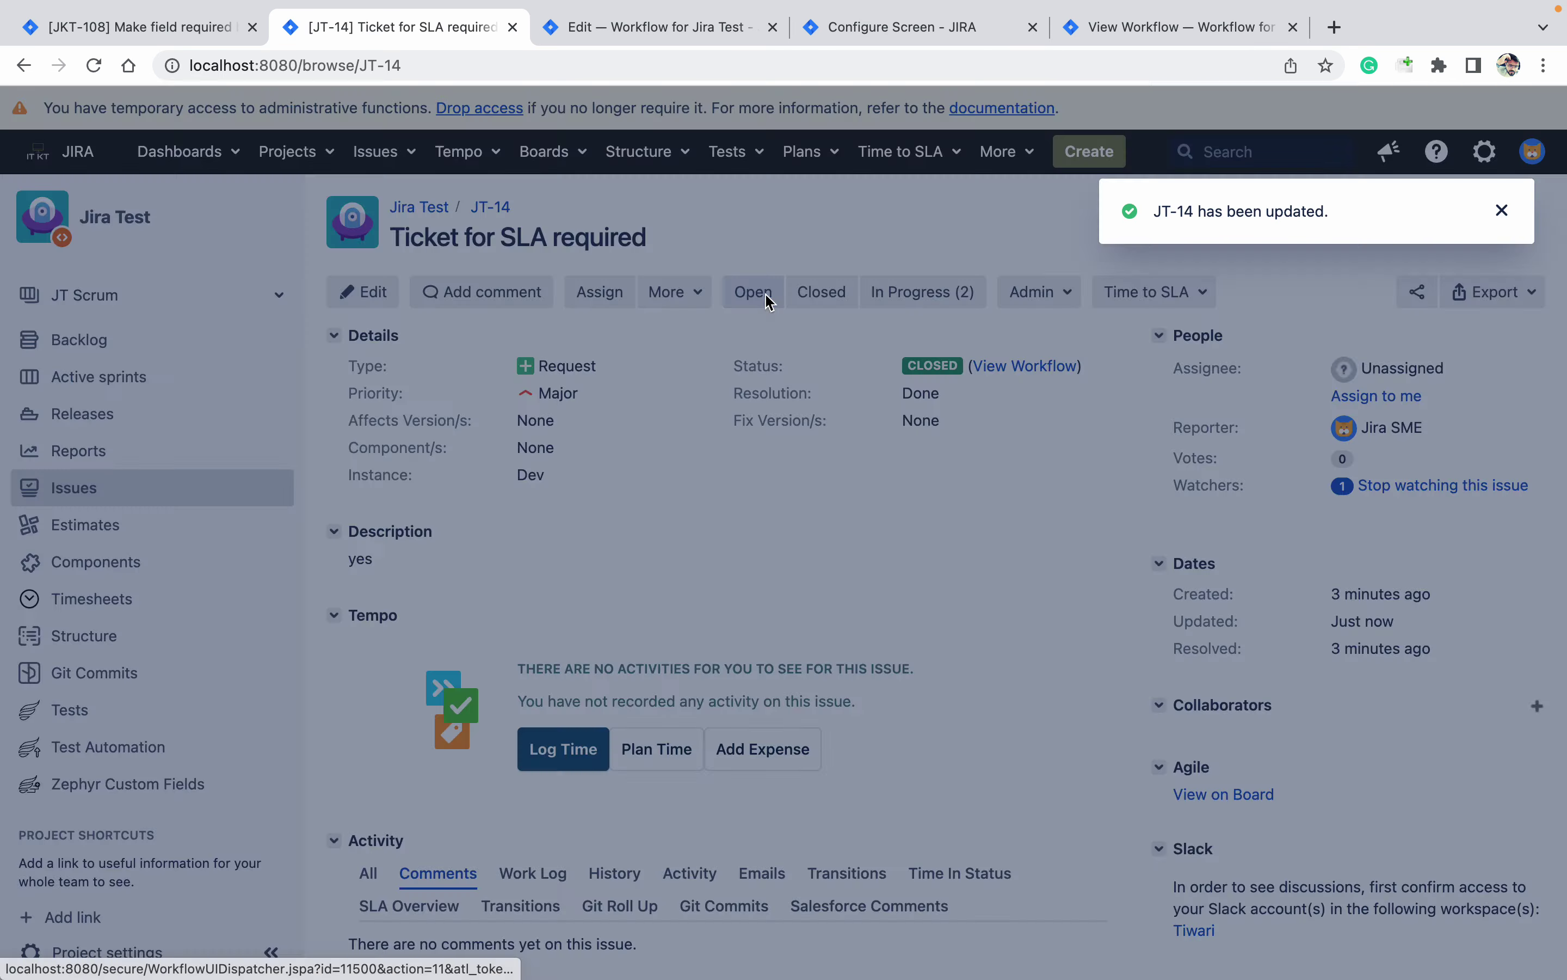
Try closing JT-14 with Instance set to Prod and no RCA, triggering the required error
left_click(821, 292)
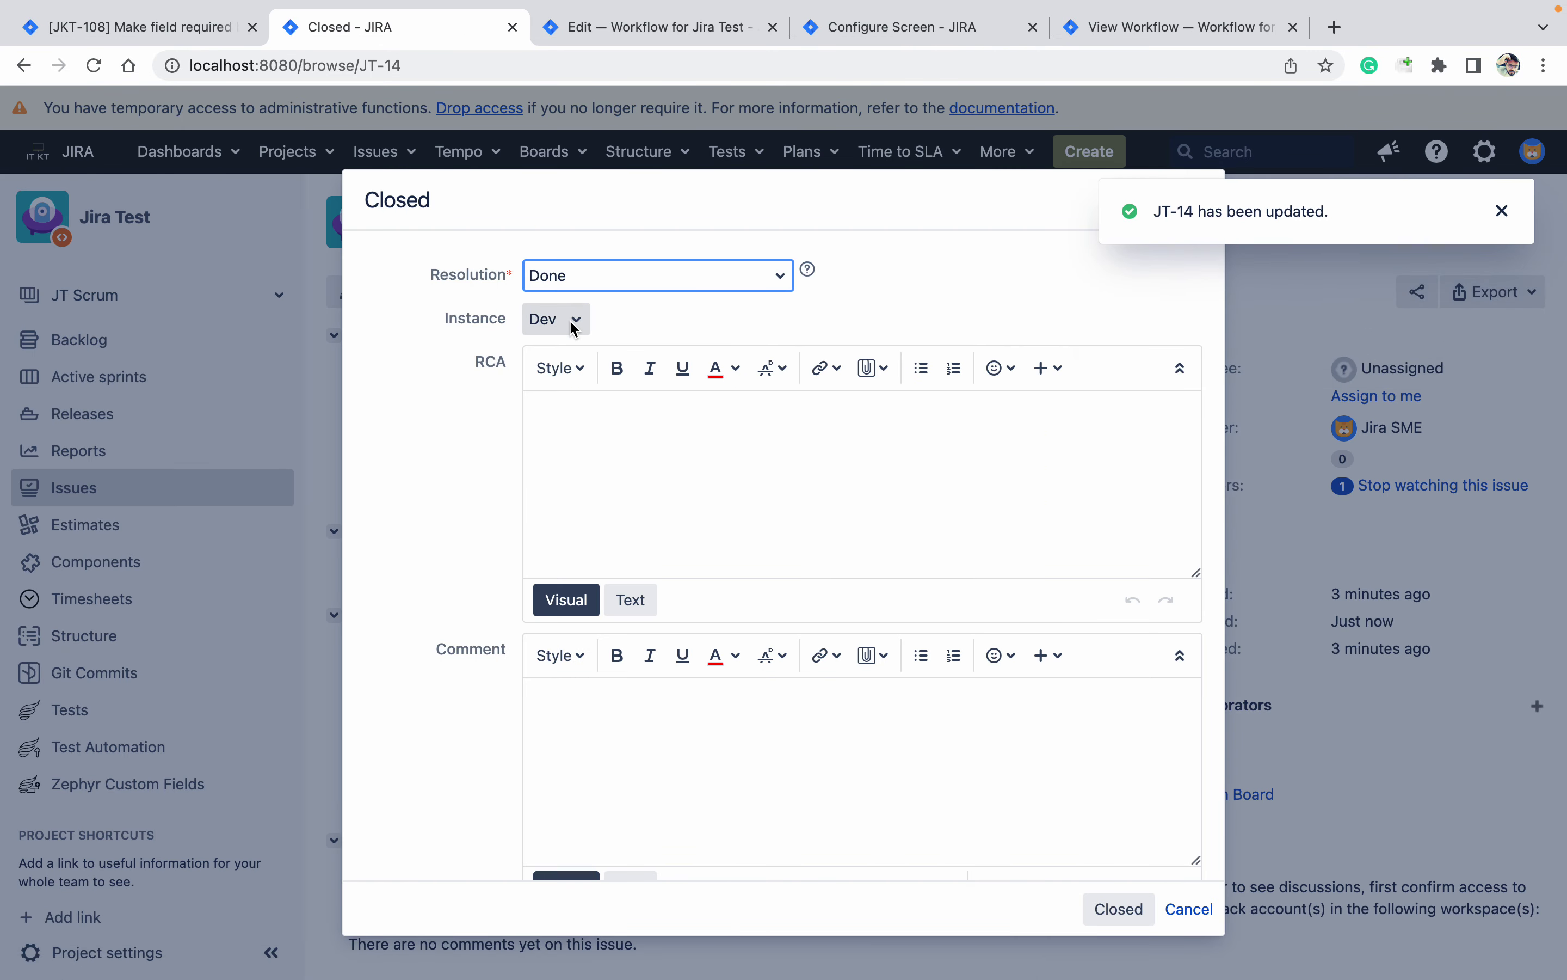
left_click(559, 320)
left_click(565, 295)
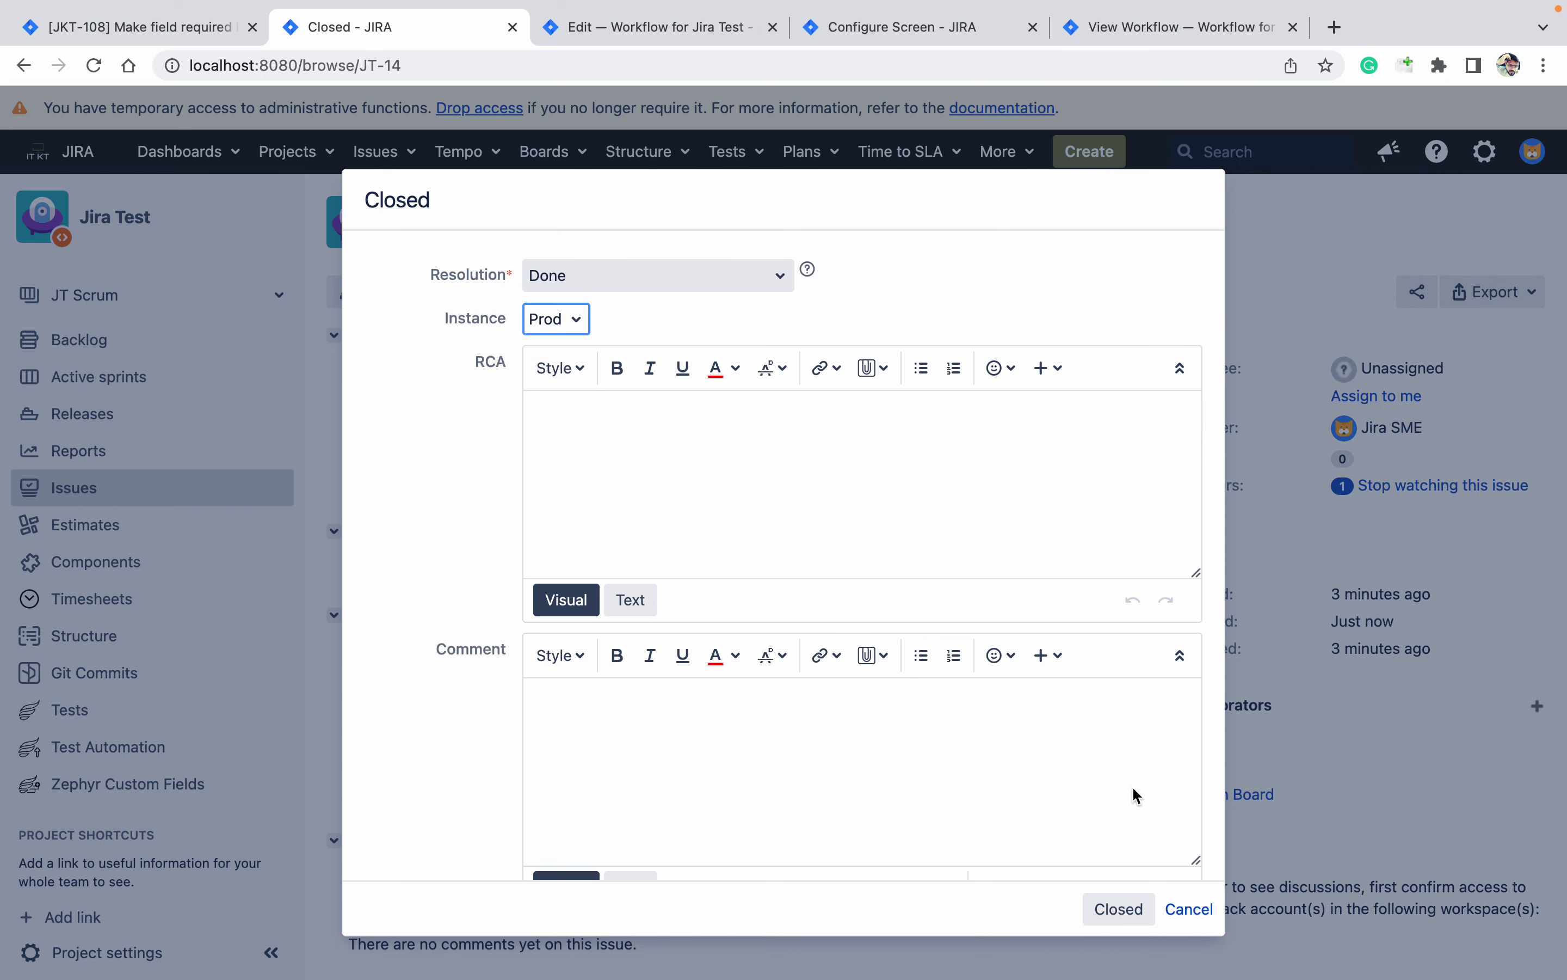
left_click(1123, 909)
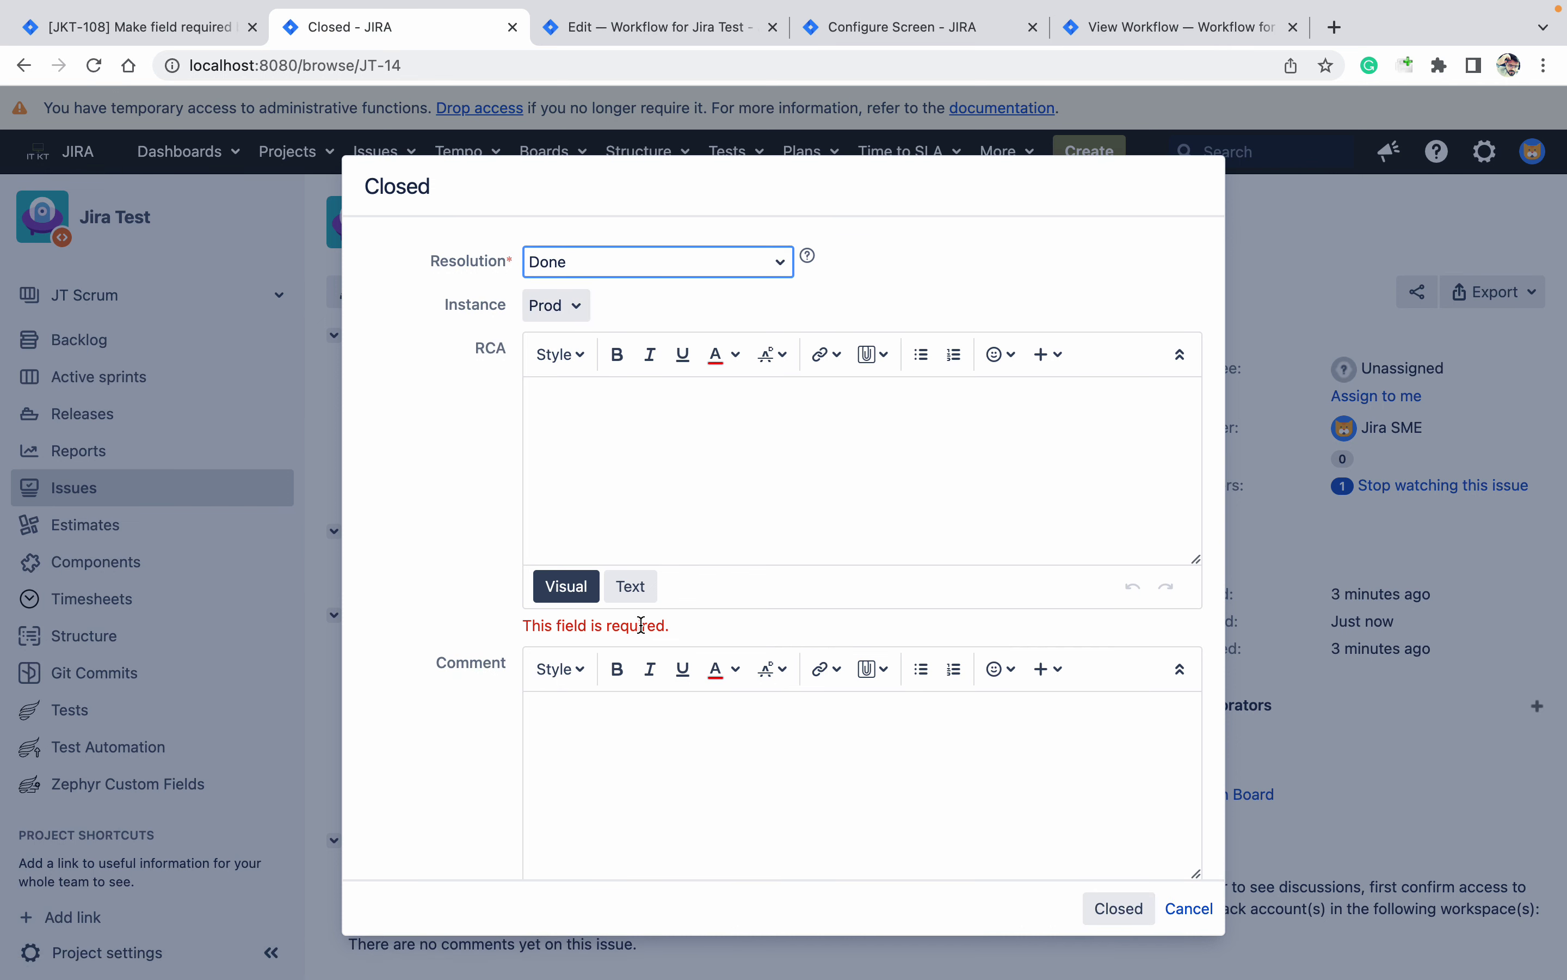
Enter 'hdah' in RCA and submit the close again
left_click(681, 490)
type("hdahhs")
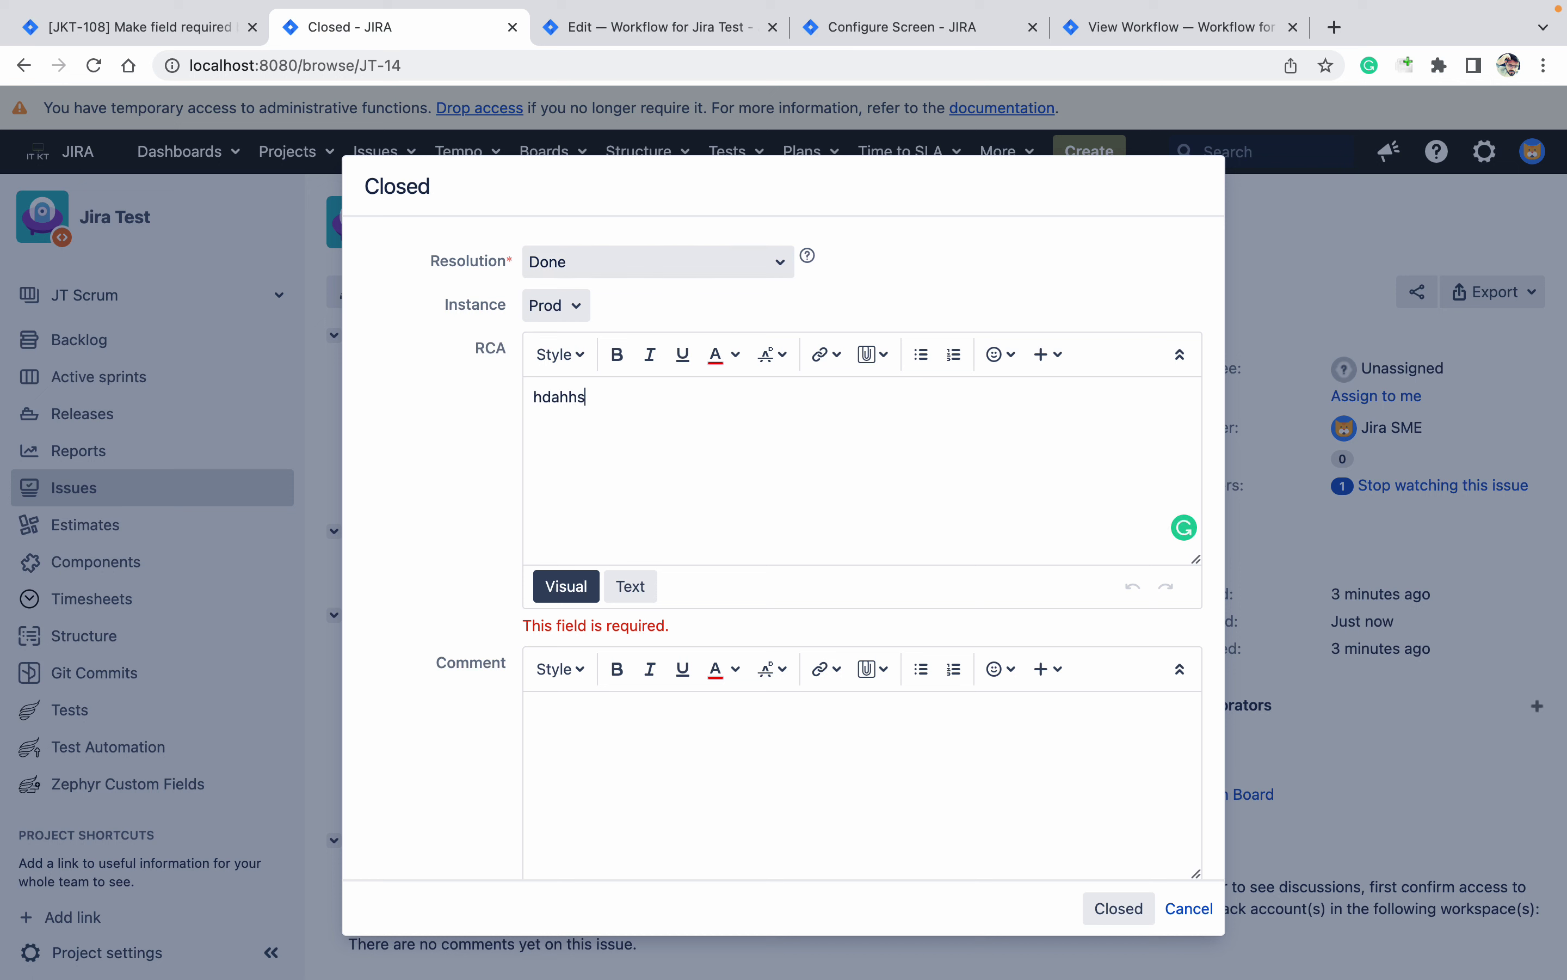
left_click(1144, 914)
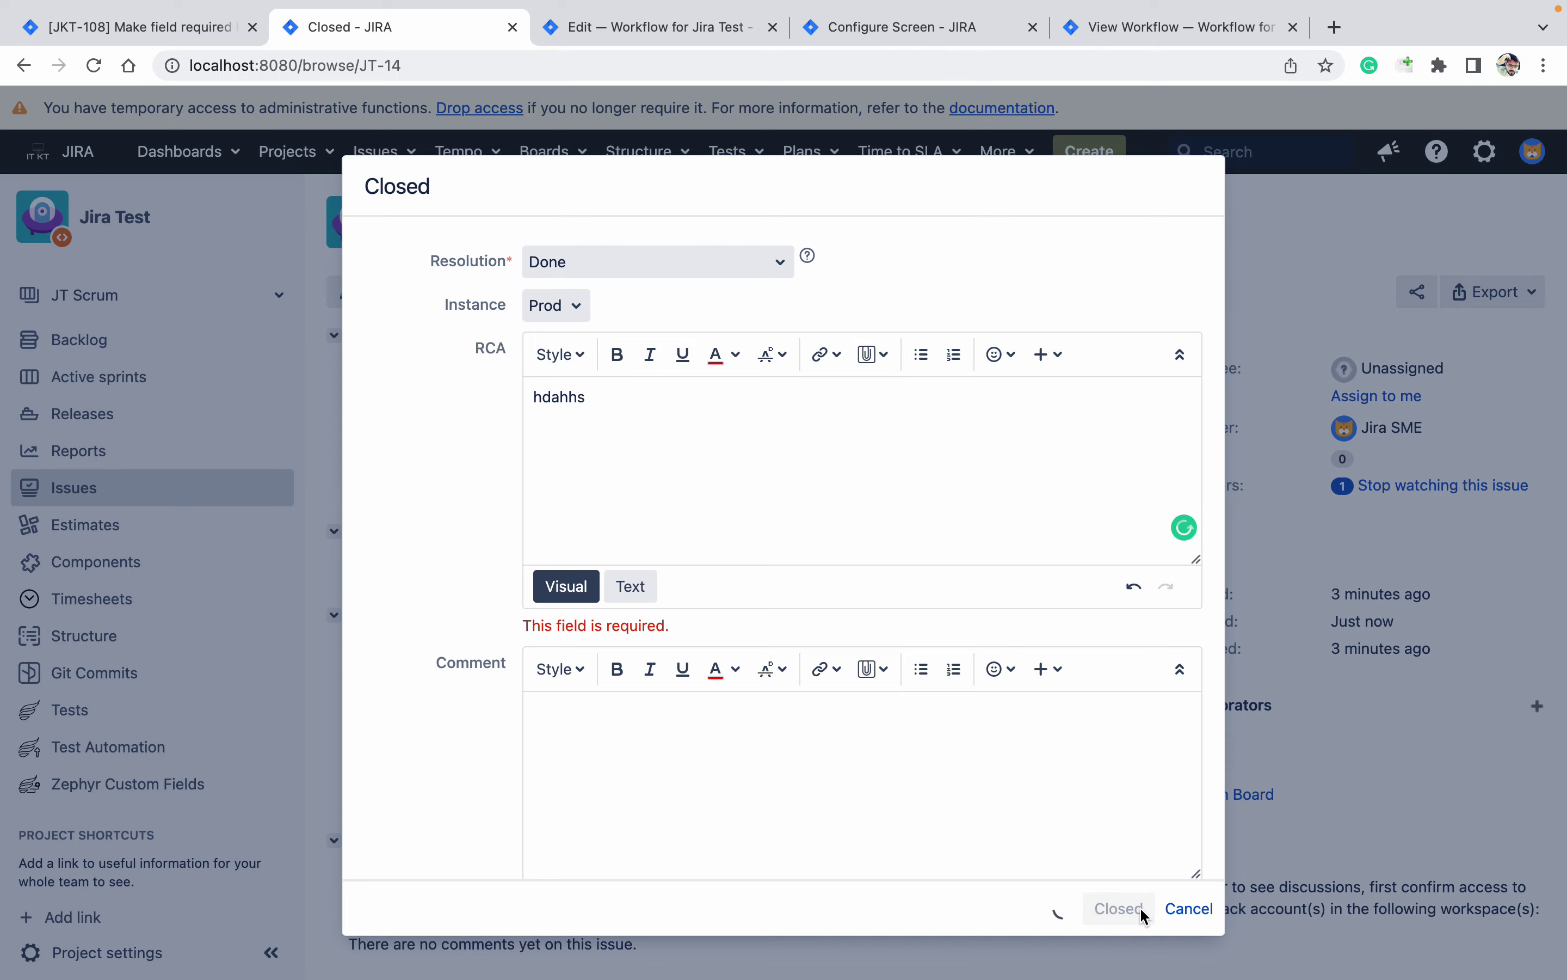